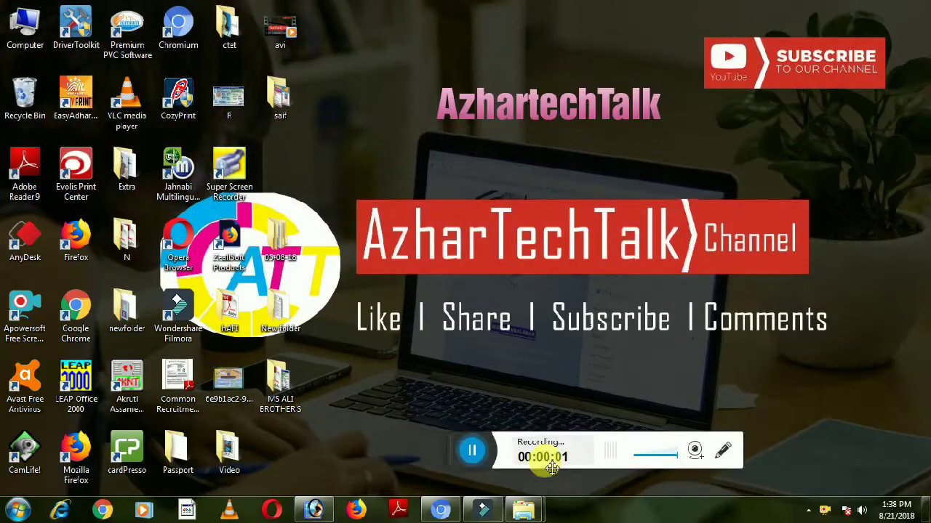
Step: Minimize Sakif.tif, shift the 20170313 photo window left, and bring up the azahar Mug Printing folder
drag(327, 445, 642, 493)
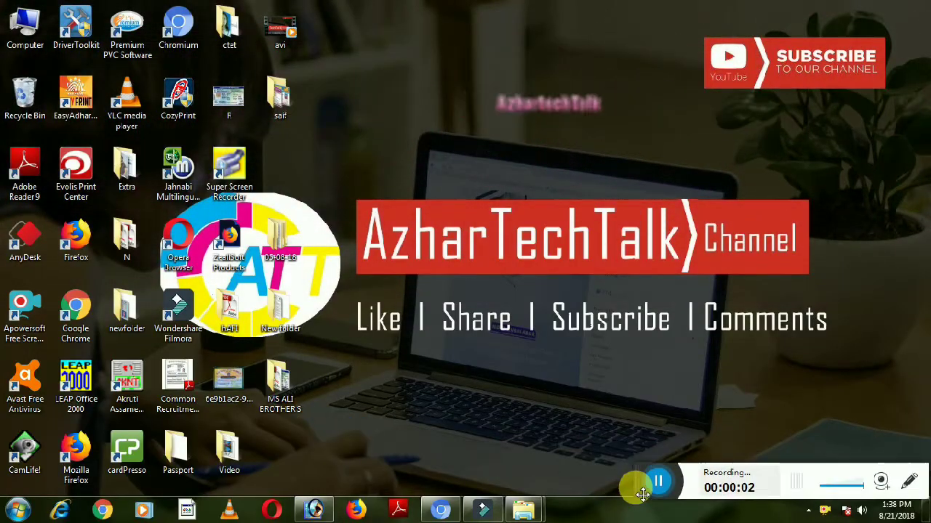
click(321, 512)
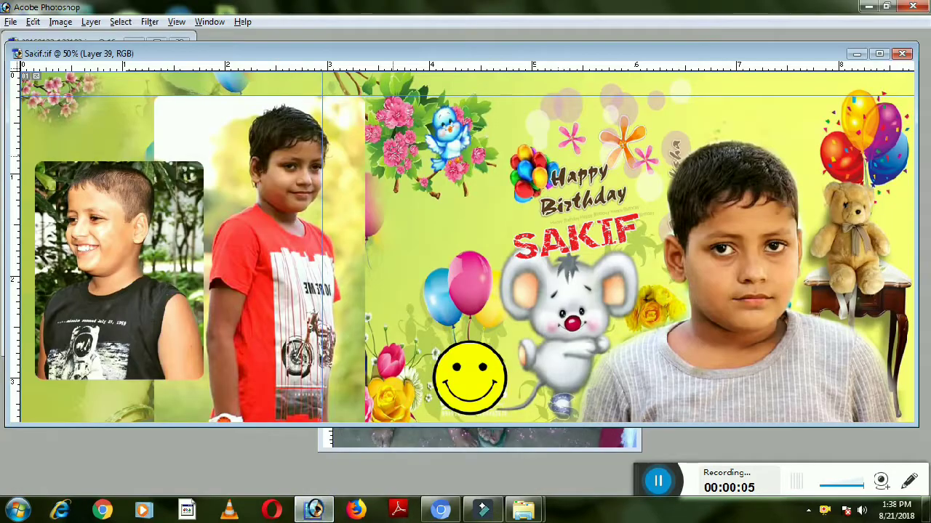
click(902, 53)
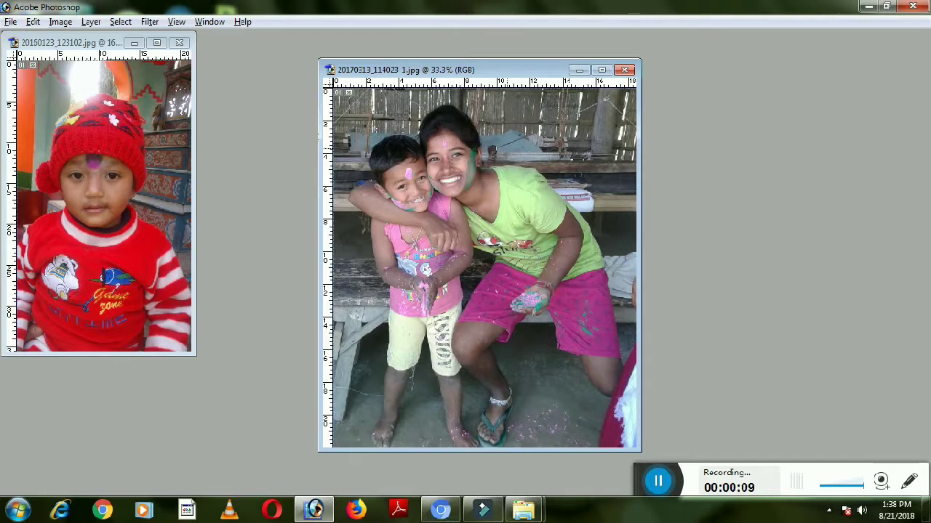
mouse_move(535, 69)
mouse_down()
mouse_move(354, 34)
mouse_move(438, 56)
mouse_up()
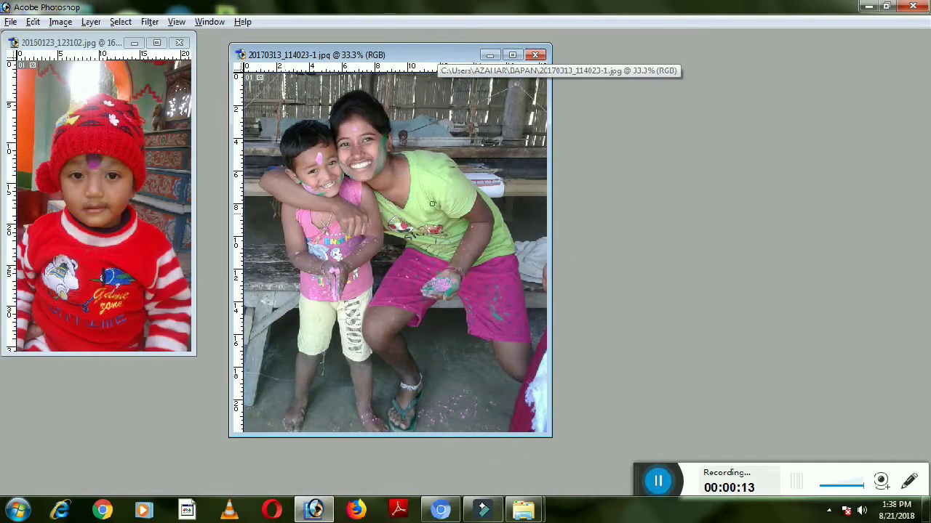
click(523, 510)
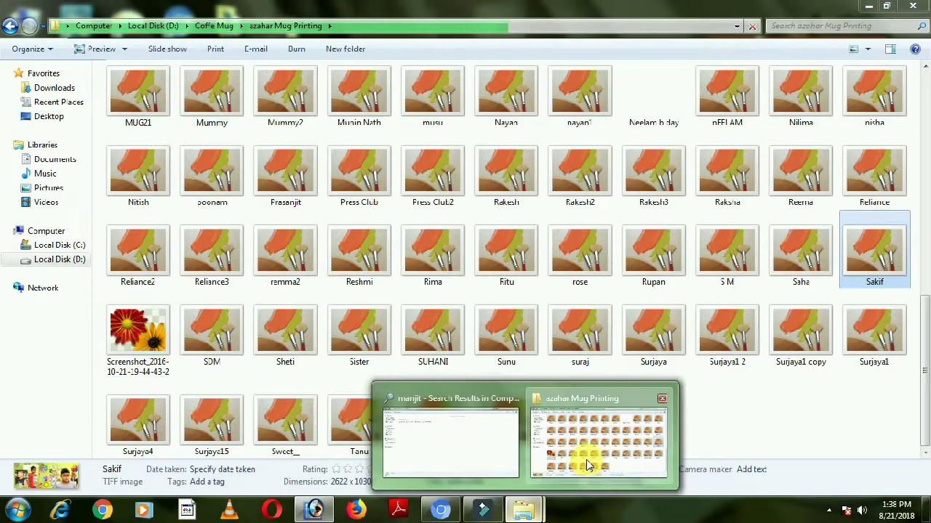
click(588, 461)
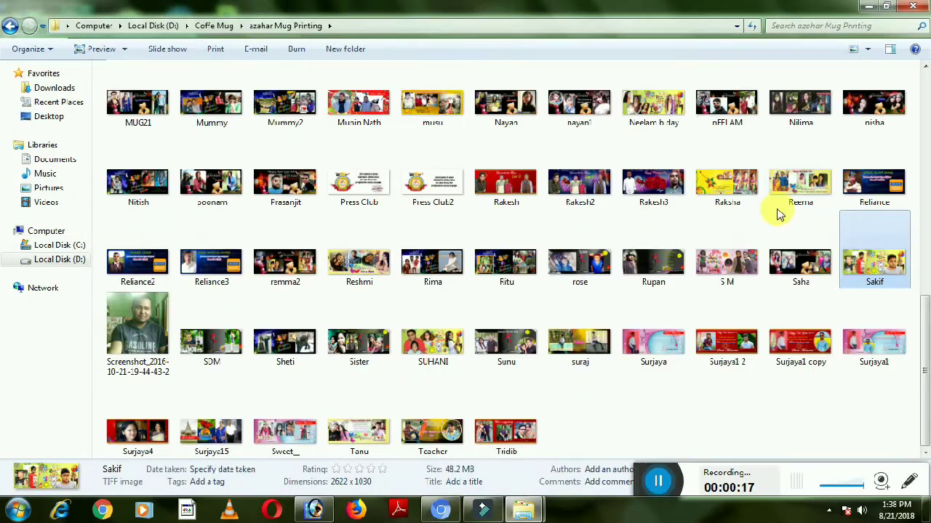
Step: Drag Sakif.tif from the azahar Mug Printing folder onto Photoshop to open it
mouse_move(880, 262)
mouse_down()
mouse_move(367, 486)
mouse_move(319, 517)
mouse_move(343, 200)
mouse_up()
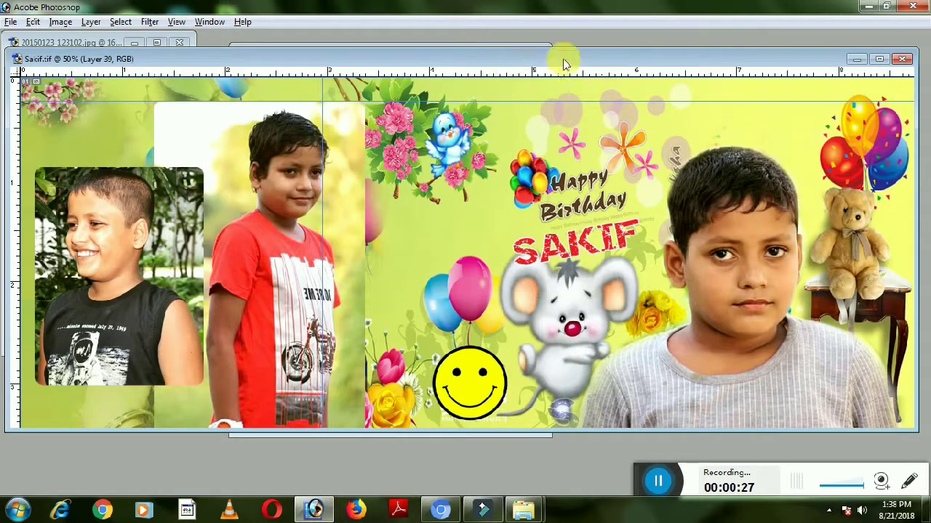
Step: Bring the Sakif design forward and delete the black-shirt boy photo on the left
drag(508, 89, 509, 236)
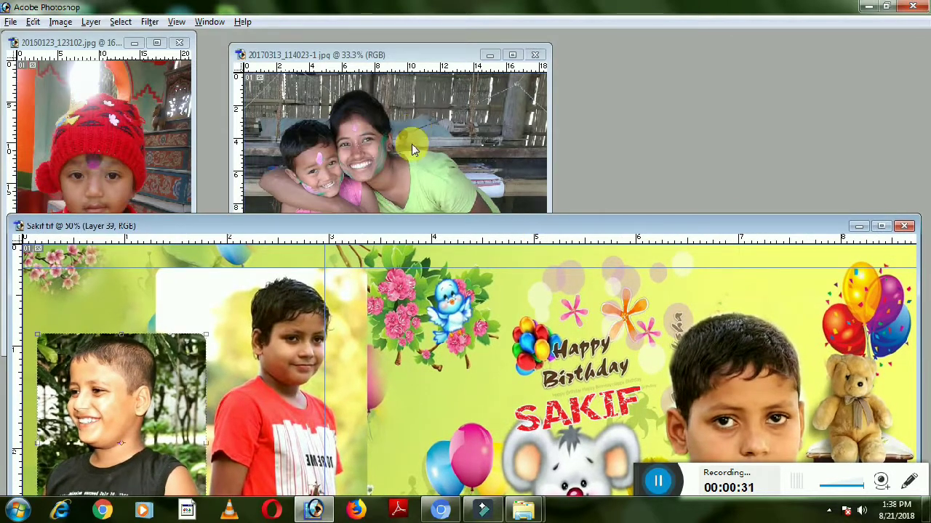
click(411, 149)
click(131, 376)
key(alt+l)
key(d)
key(l)
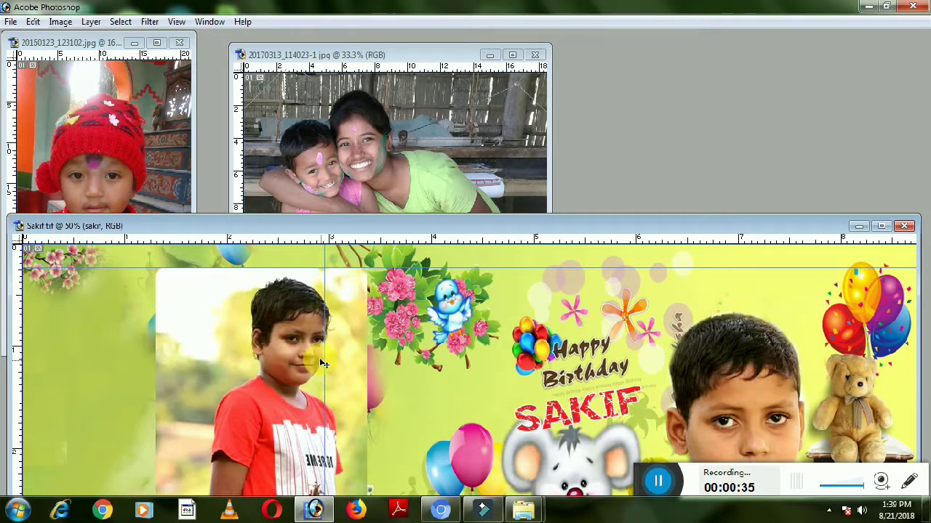
Step: Delete the red-shirt boy and right-hand boy photo layers from the design
right_click(325, 365)
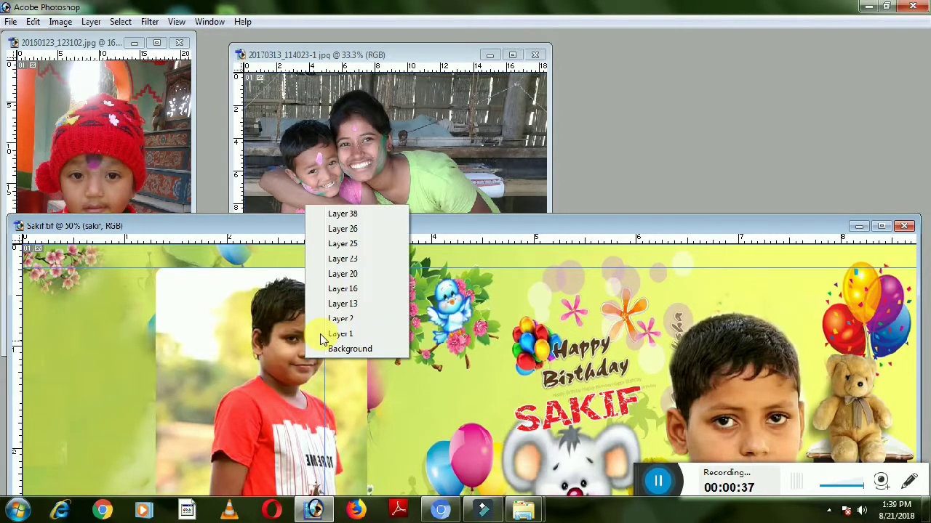
click(342, 214)
key(alt+l)
key(d)
key(l)
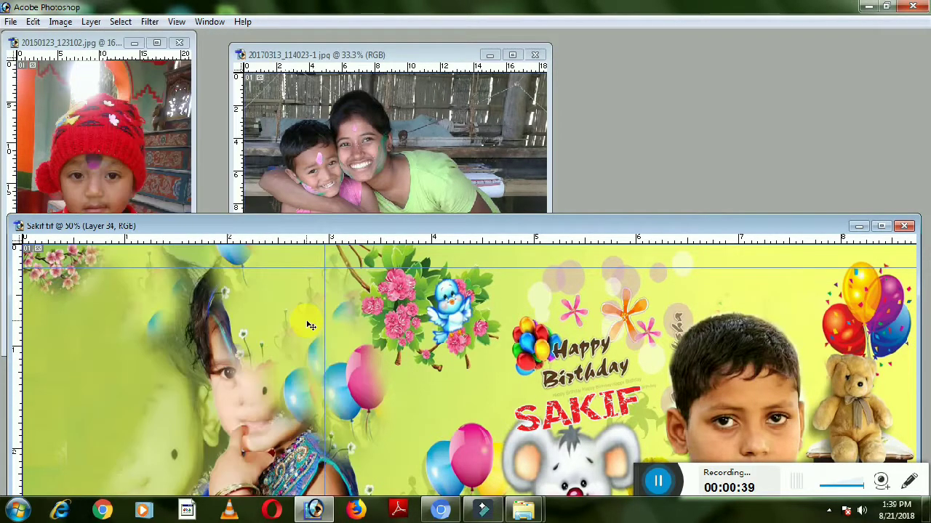
drag(418, 226, 330, 119)
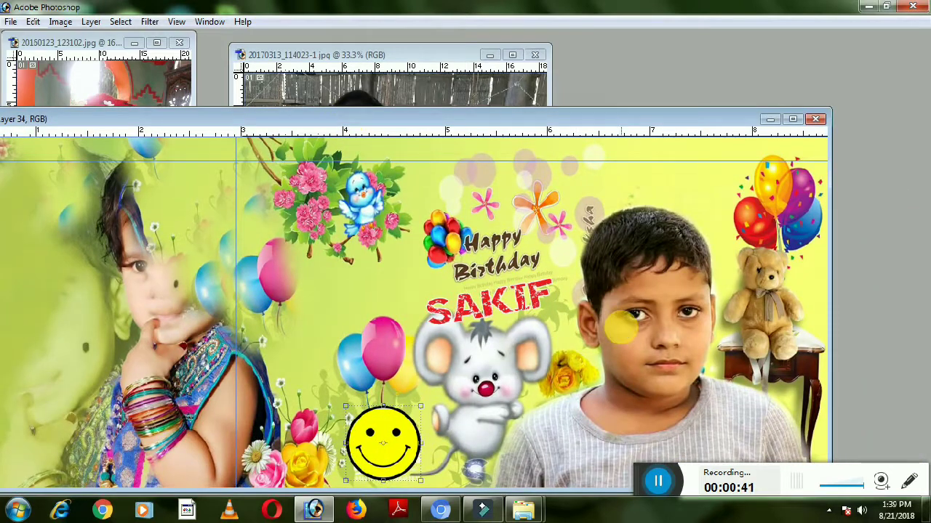
right_click(637, 327)
click(659, 349)
key(alt+l)
key(d)
key(l)
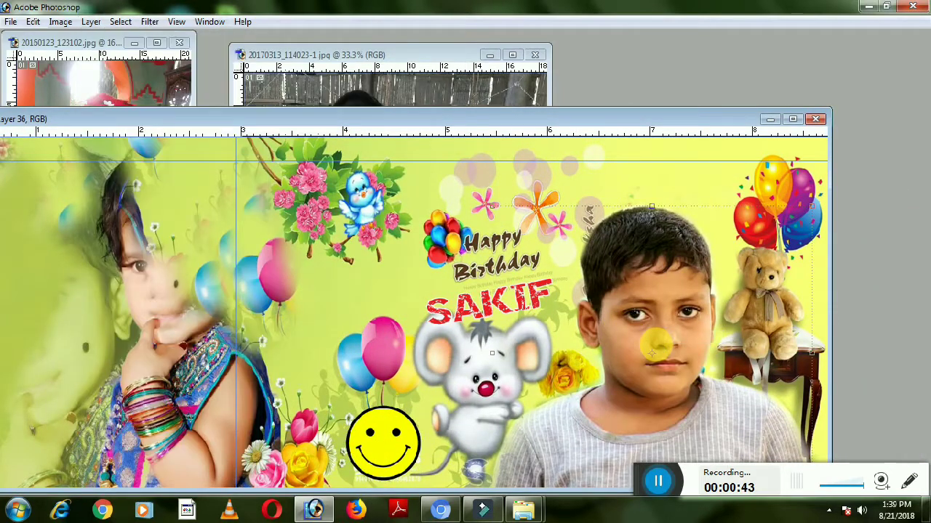
Step: Drag the holi photo onto the design's right side and the red-hat baby photo onto the left
click(366, 109)
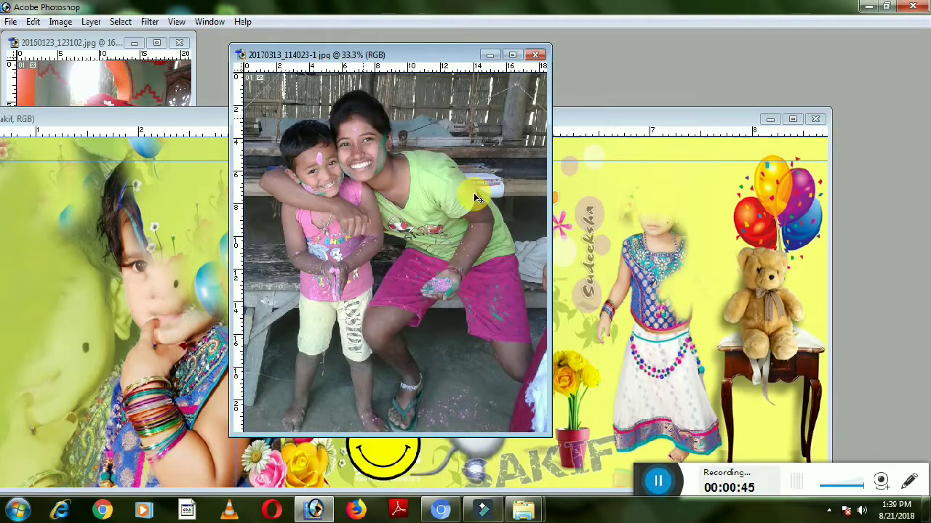
drag(366, 109, 639, 218)
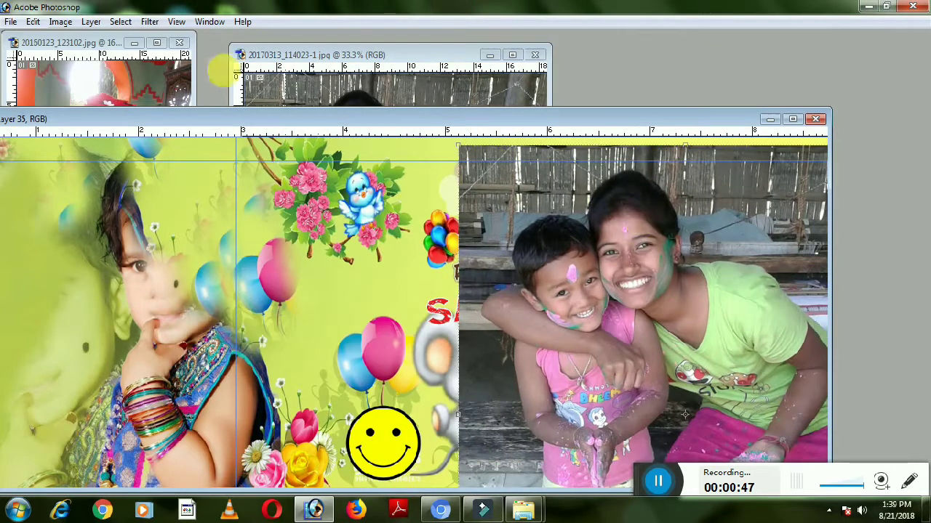
click(131, 97)
drag(131, 98, 226, 312)
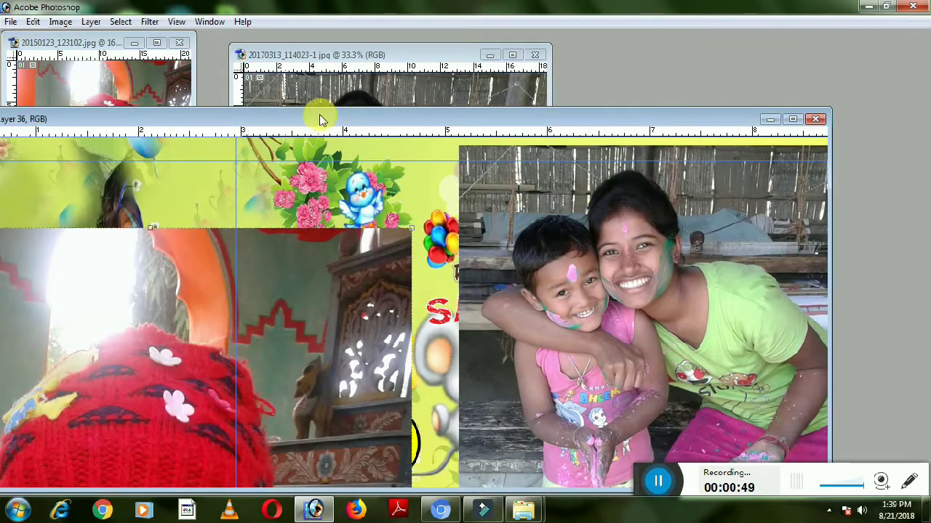
Step: Close the holi and red-hat baby source windows and maximize the Sakif design
click(320, 102)
key(ctrl+w)
click(104, 66)
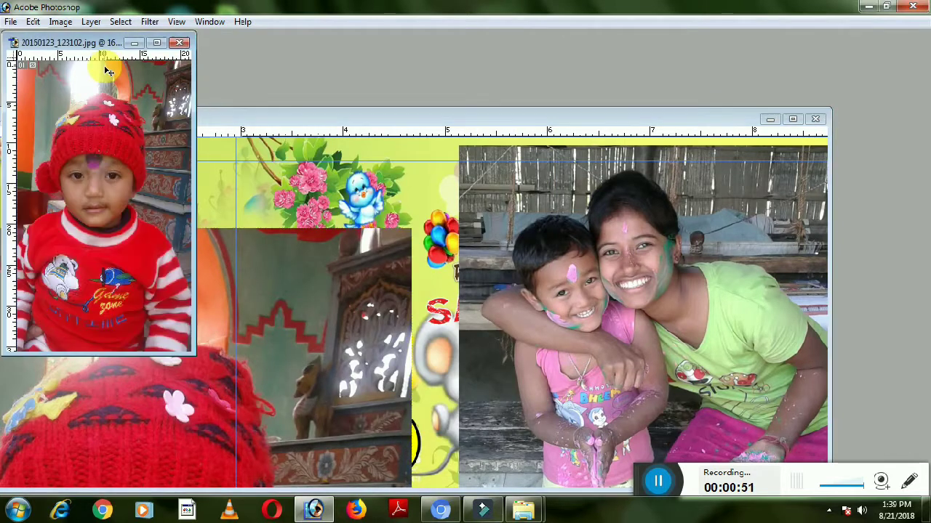
key(ctrl+w)
double_click(604, 114)
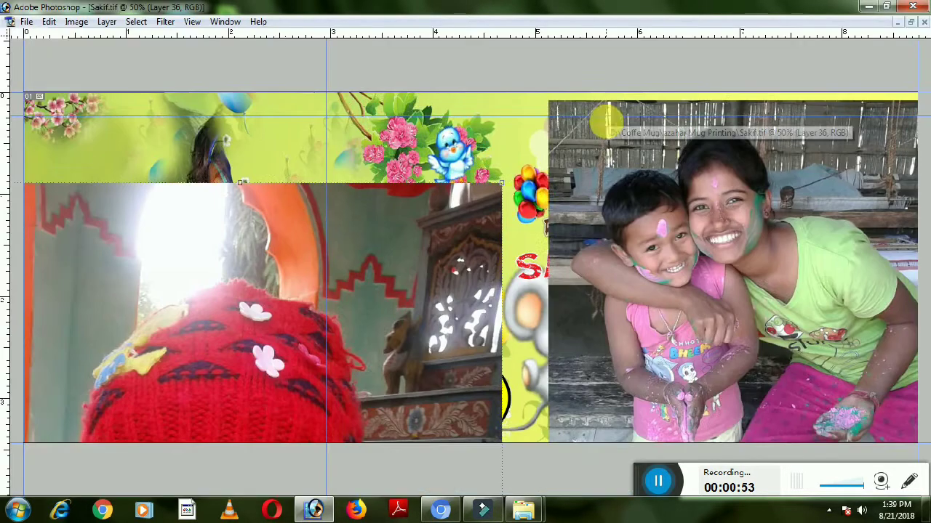
Step: Scale and move the red-hat baby photo to fit the left panel beside the balloon strip
right_click(435, 305)
click(434, 318)
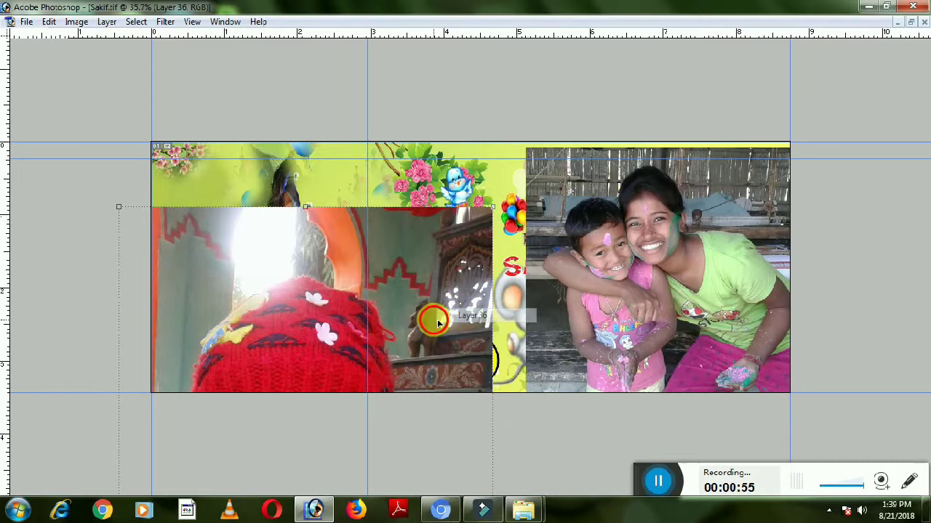
drag(434, 318, 478, 223)
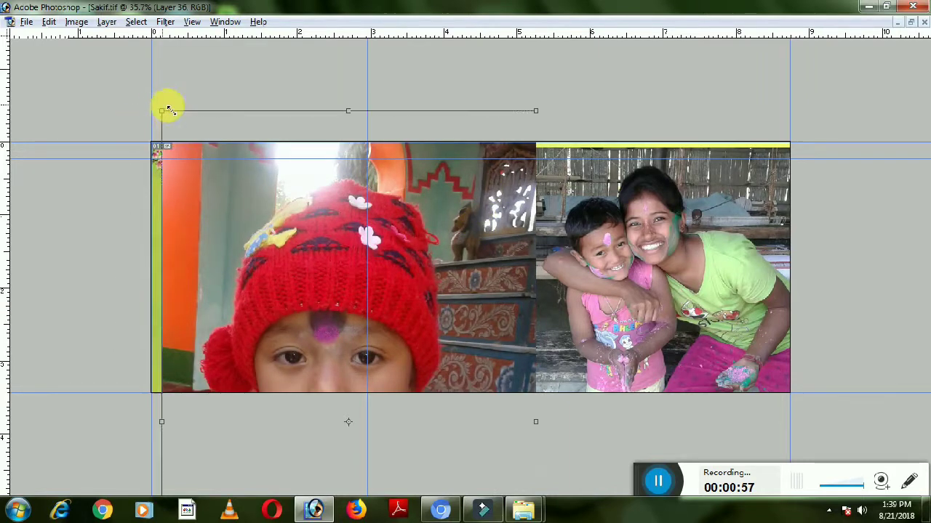
drag(162, 110, 253, 198)
drag(317, 299, 287, 214)
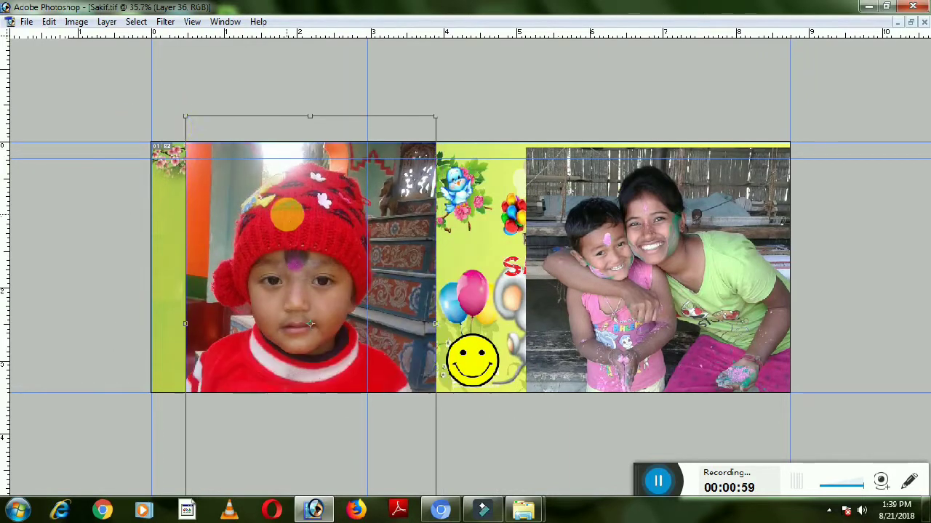
drag(187, 117, 218, 145)
mouse_move(313, 313)
mouse_down()
mouse_move(291, 253)
mouse_move(295, 236)
mouse_up()
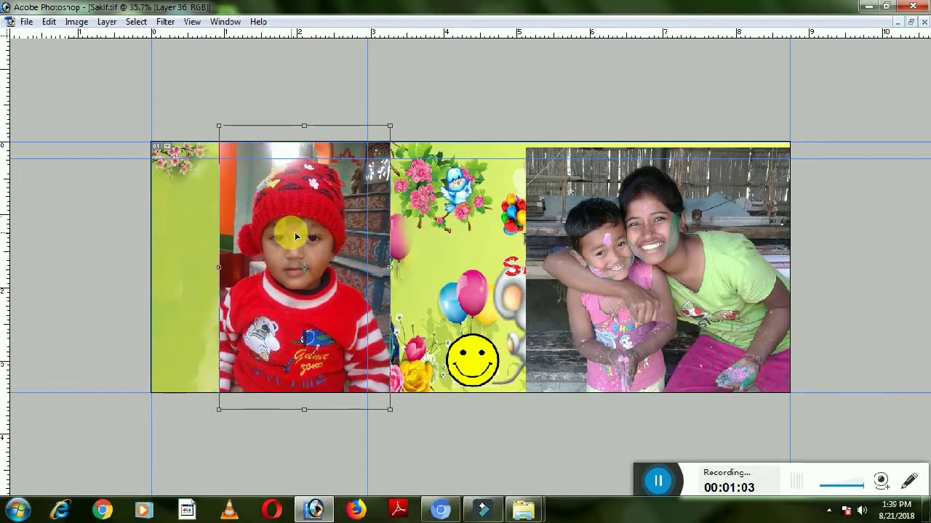
Step: Shift and resize the holi photo to fit the right panel, then restore the hidden panels
right_click(644, 242)
click(660, 247)
drag(647, 228, 599, 224)
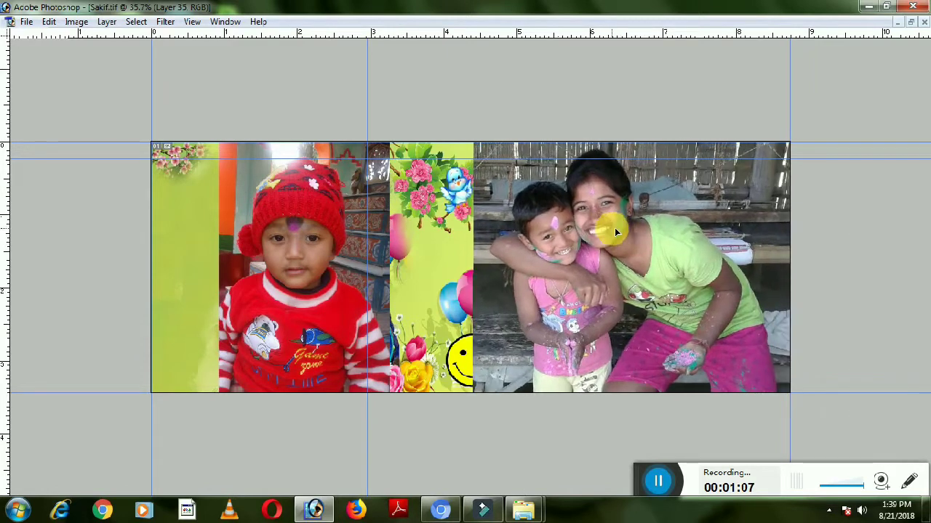
key(ctrl+t)
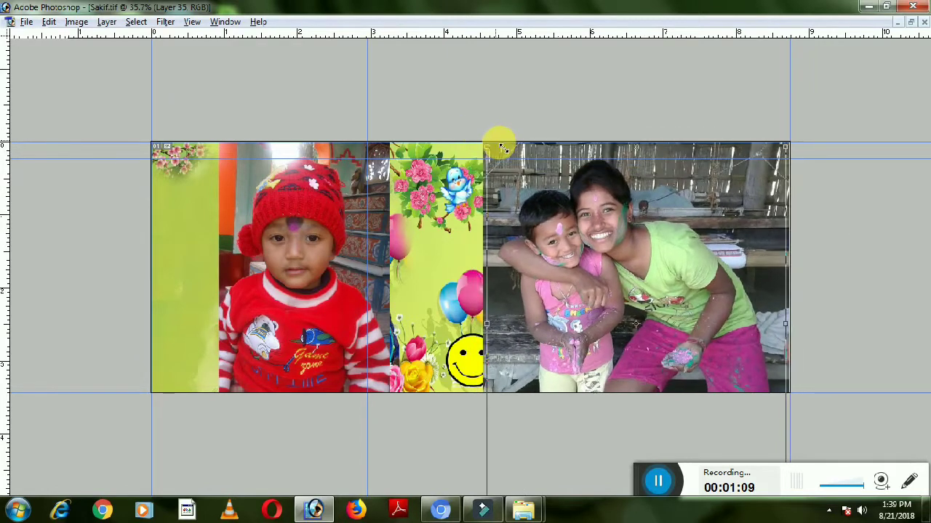
drag(477, 132, 507, 150)
drag(561, 208, 569, 243)
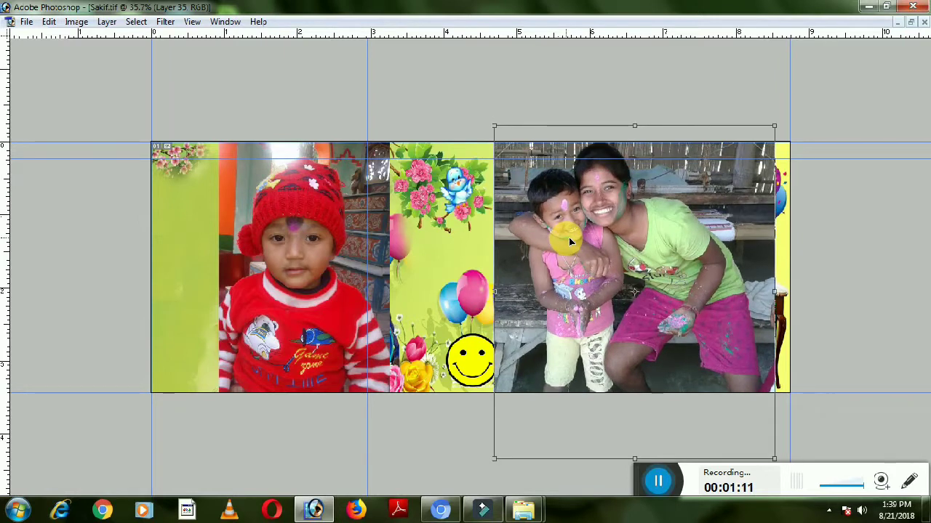
key(Return)
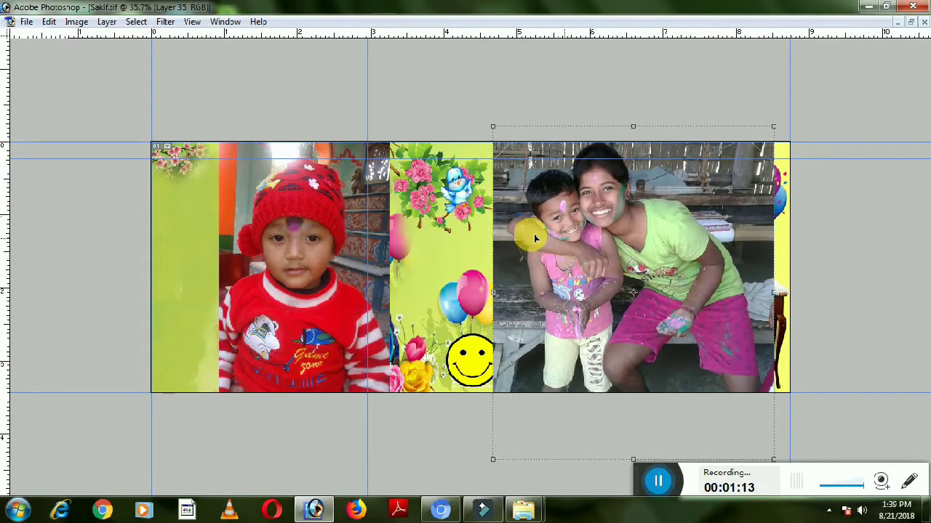
key(Tab)
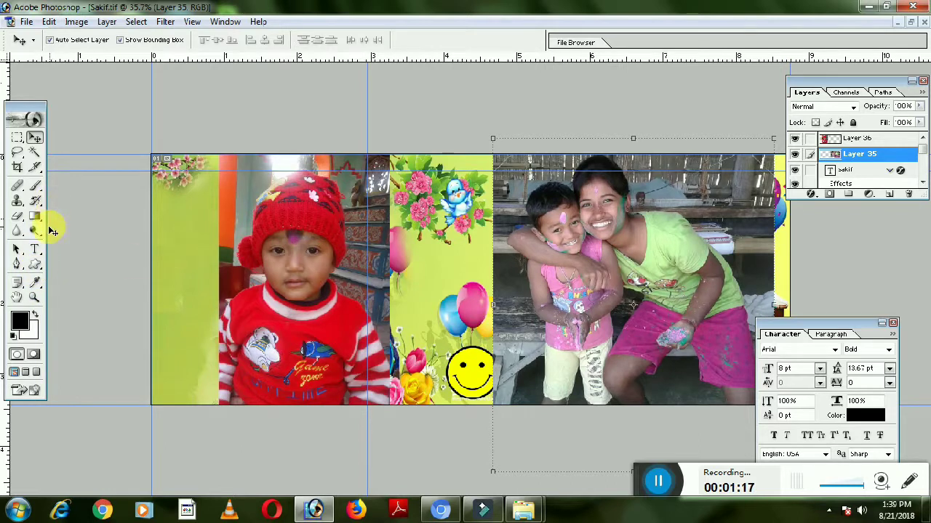
Step: Draw a black 20 px rounded rectangle over the holi photo area and rasterize Shape 1
click(35, 267)
click(151, 40)
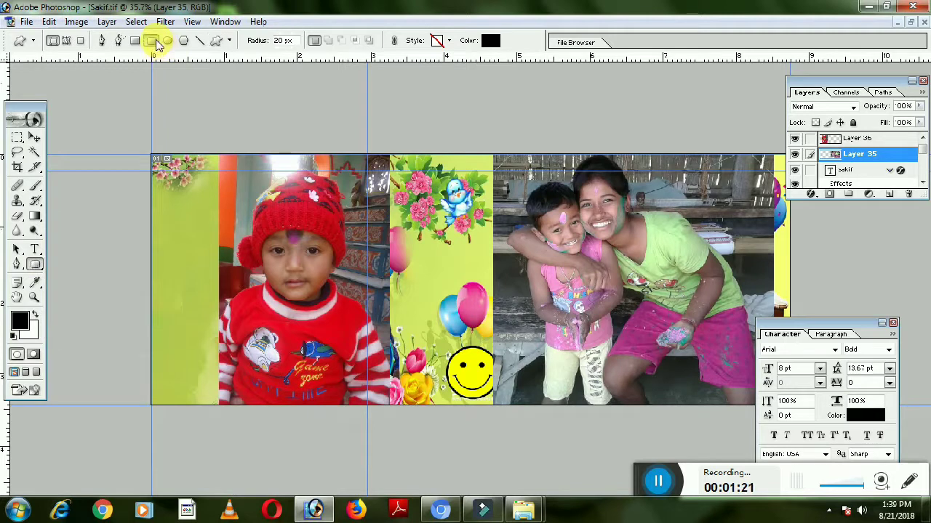
key(Tab)
mouse_move(507, 150)
mouse_down()
mouse_move(767, 386)
mouse_move(754, 391)
mouse_up()
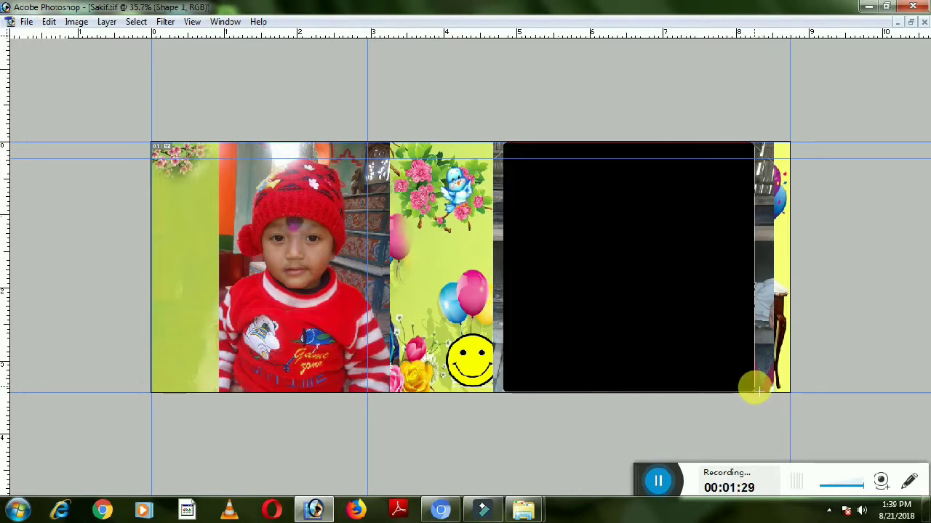
key(Tab)
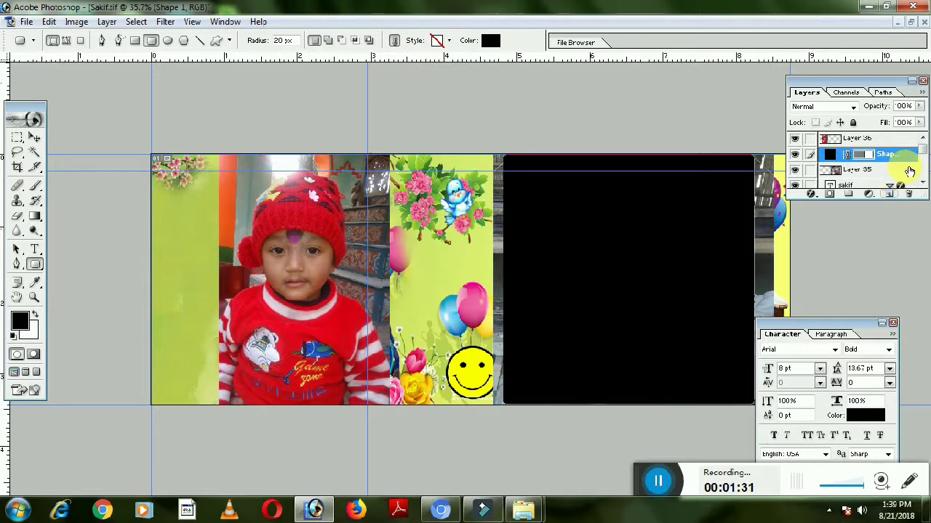
right_click(909, 156)
click(821, 252)
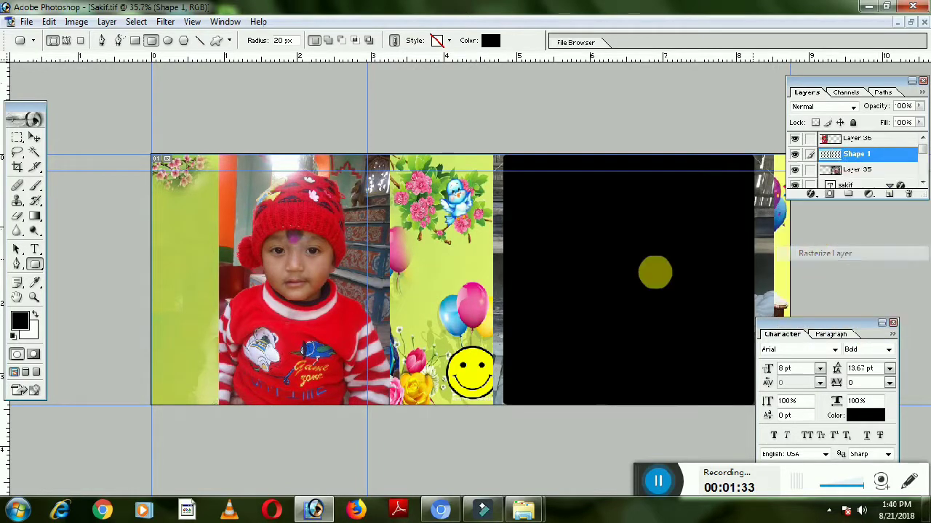
Step: Select and delete the black Shape 1 layer
key(v)
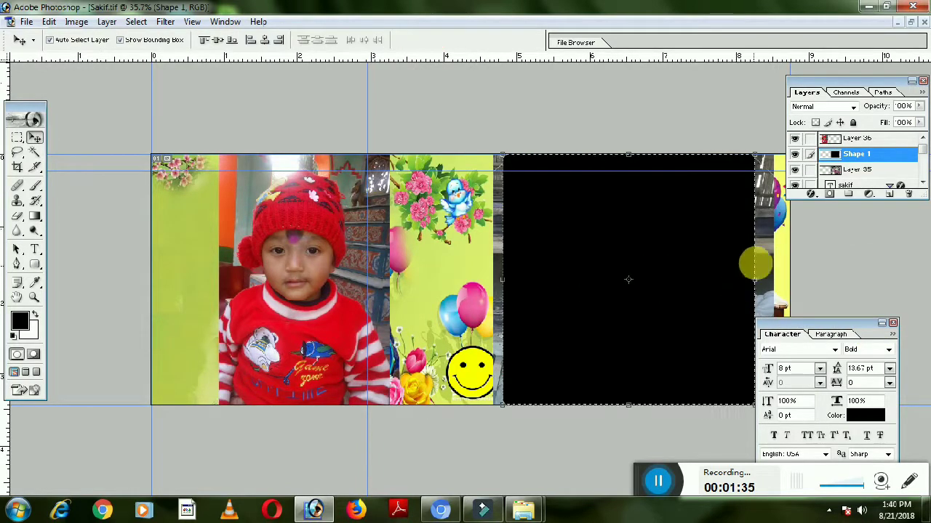
right_click(768, 261)
click(776, 267)
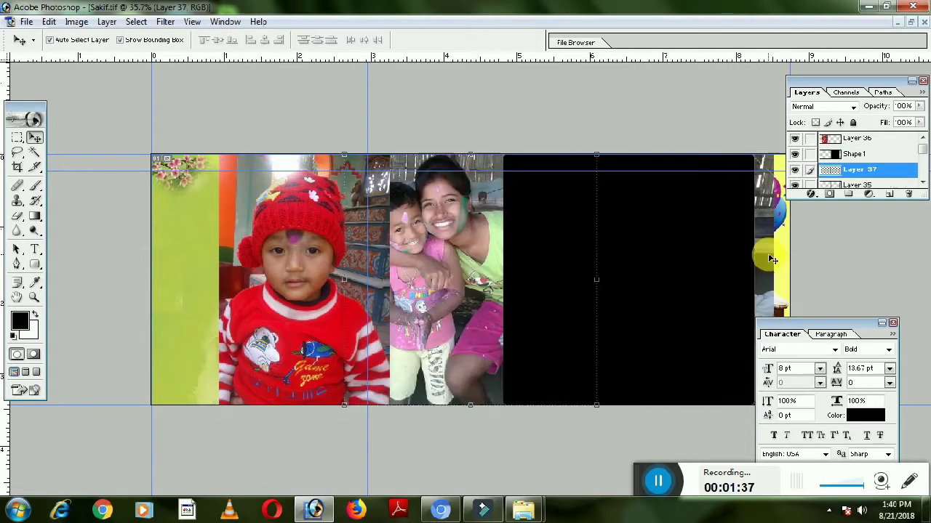
right_click(637, 222)
click(661, 234)
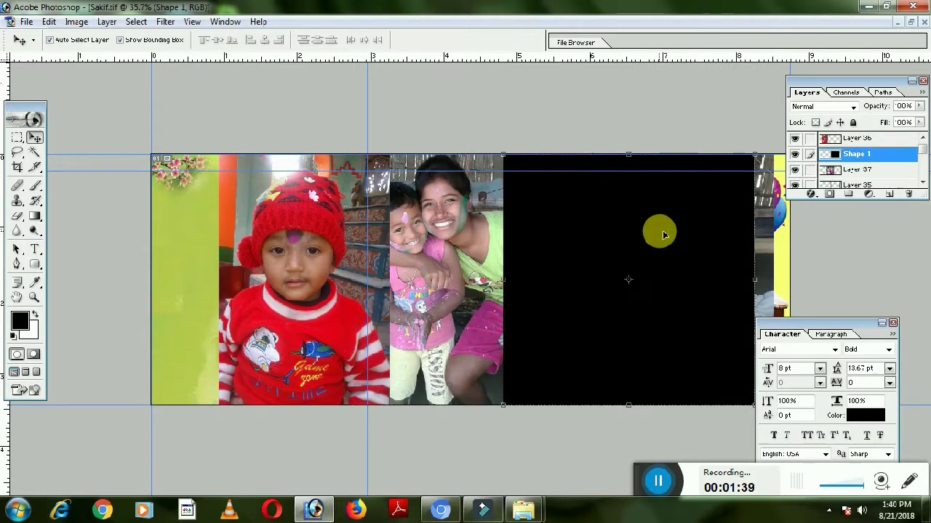
key(Delete)
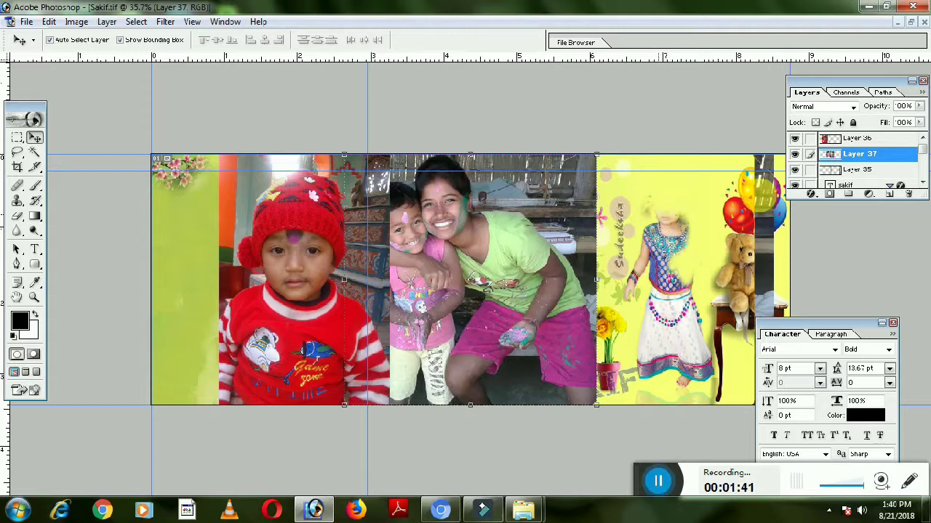
Step: Delete Layer 35 and tuck the text formatting panel away from the canvas
right_click(774, 231)
click(789, 242)
key(alt+l)
key(Escape)
key(Delete)
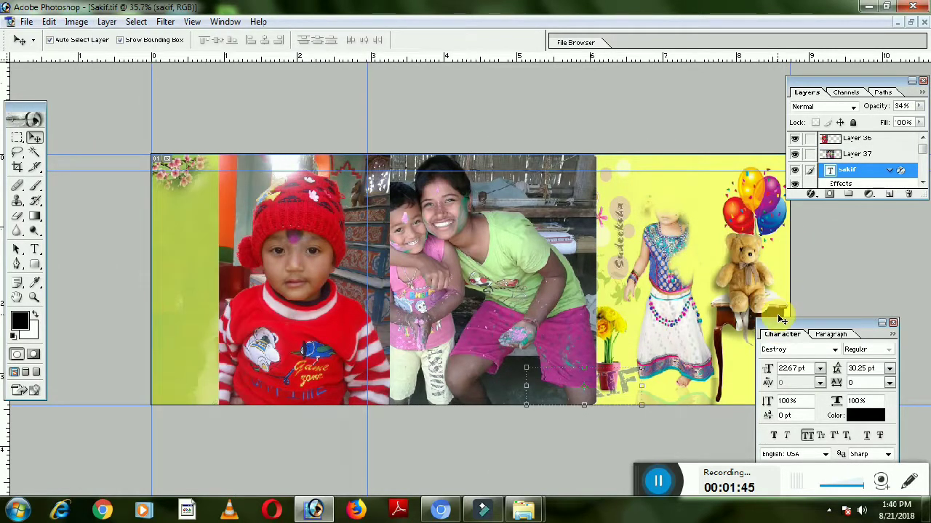
double_click(778, 332)
drag(789, 328, 841, 232)
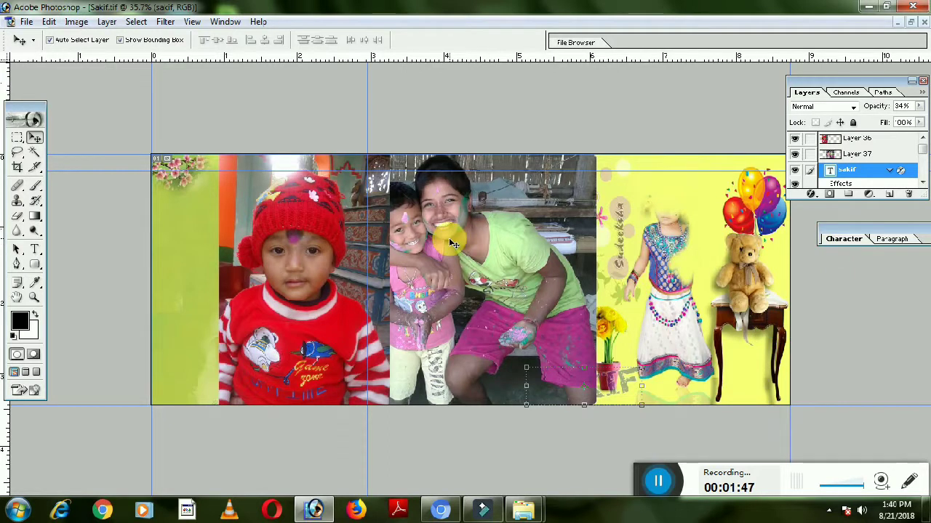
Step: Slide Layer 37, the hugging pair's photo, to the right
right_click(466, 248)
click(486, 249)
mouse_move(516, 248)
mouse_down()
mouse_move(631, 255)
mouse_move(623, 272)
mouse_up()
Step: Move the boy's photo right and the hugging pair's photo left, shrinking the pair to 93.2%
right_click(265, 219)
click(287, 231)
drag(287, 231, 585, 235)
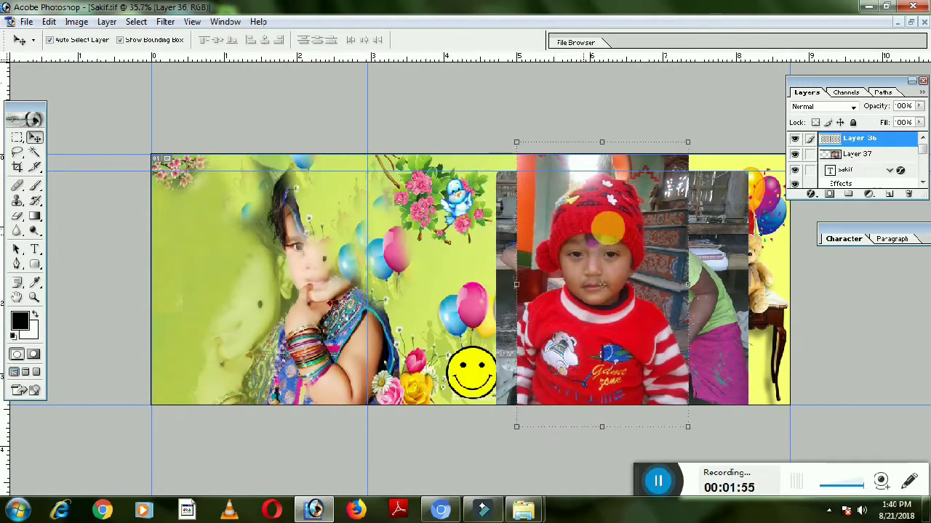
right_click(723, 207)
click(732, 213)
drag(727, 211, 387, 213)
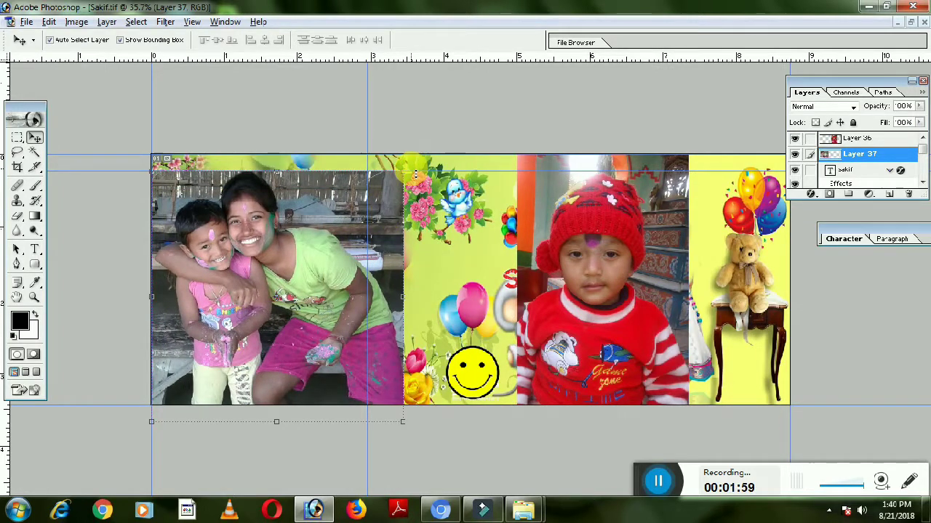
drag(402, 172, 386, 189)
mouse_move(358, 249)
mouse_down()
mouse_move(357, 233)
mouse_move(370, 238)
mouse_up()
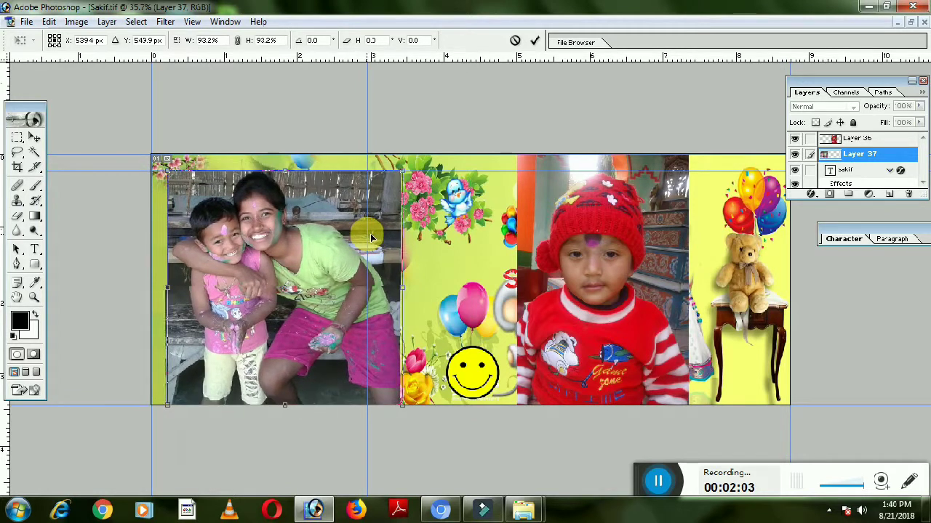
key(Return)
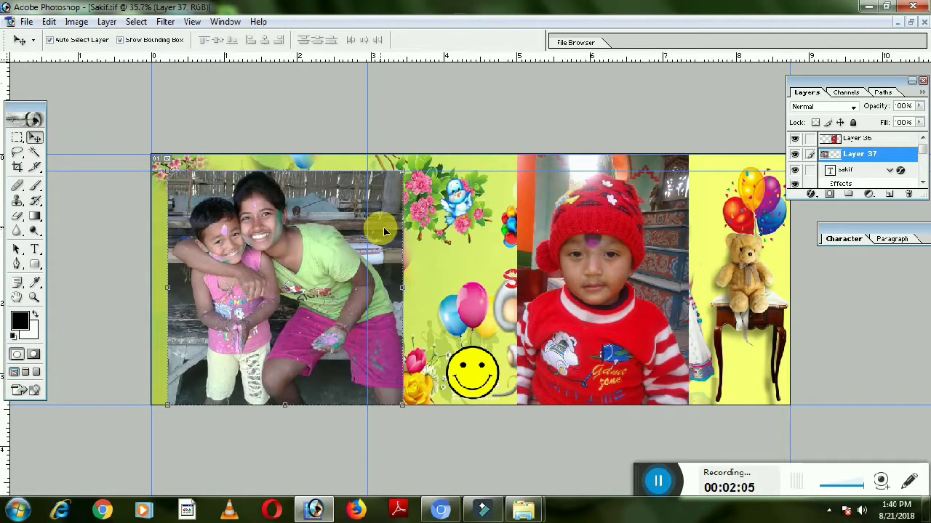
Step: Nudge the boy's photo right and shrink it to 82.8% beside the Happy Birthday text
drag(623, 234, 659, 243)
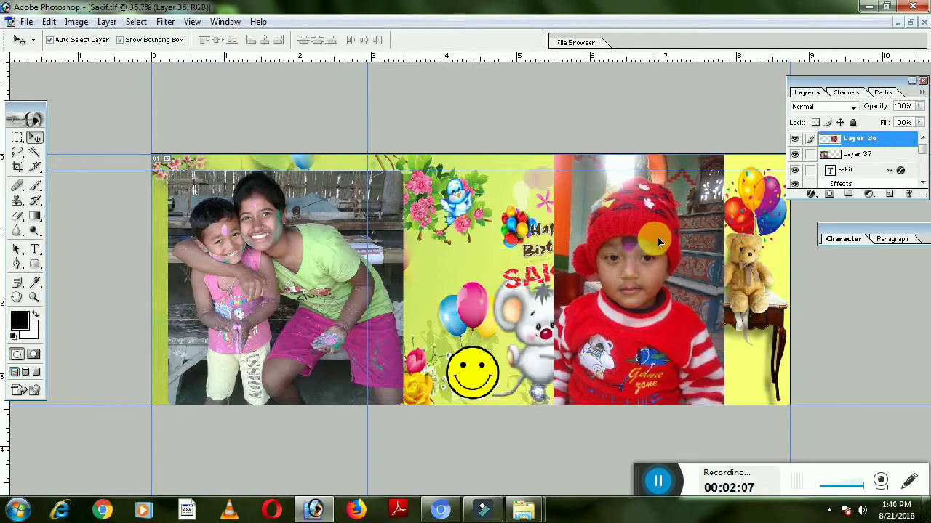
drag(554, 146, 580, 172)
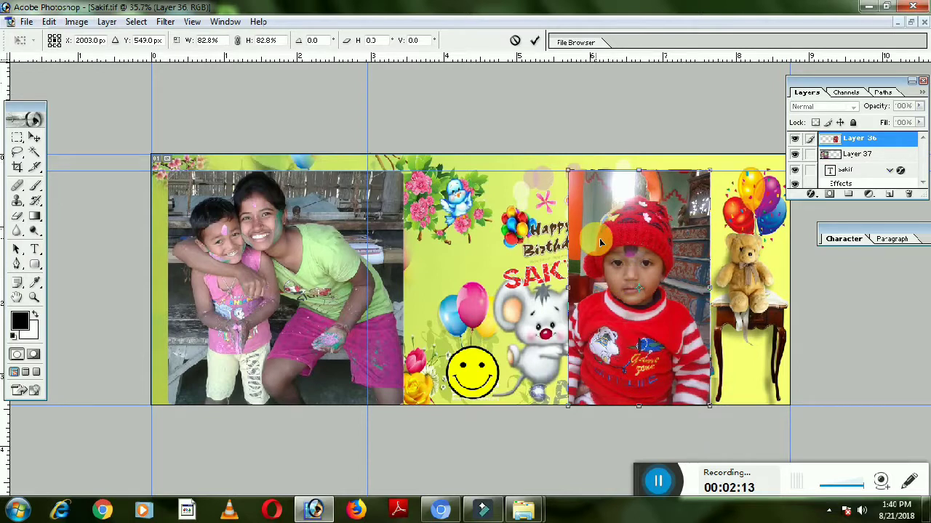
drag(600, 242, 608, 241)
key(Return)
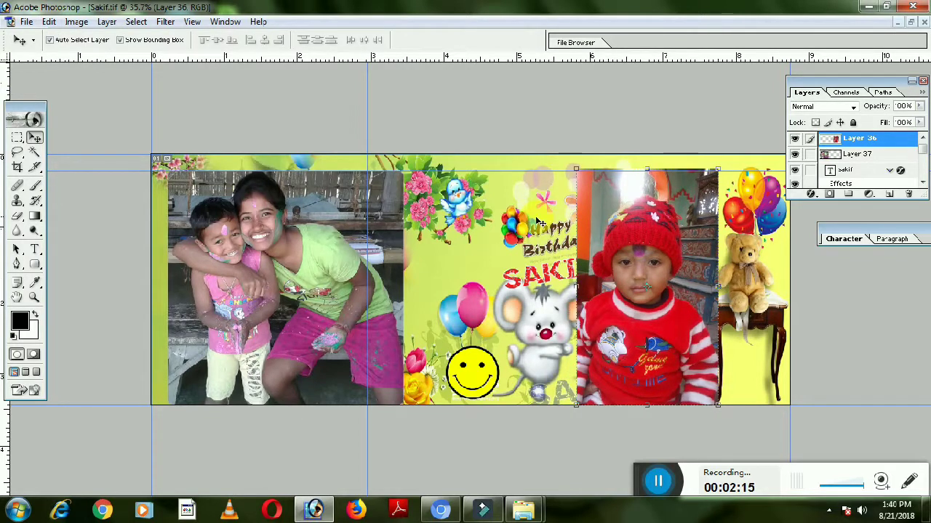
key(e)
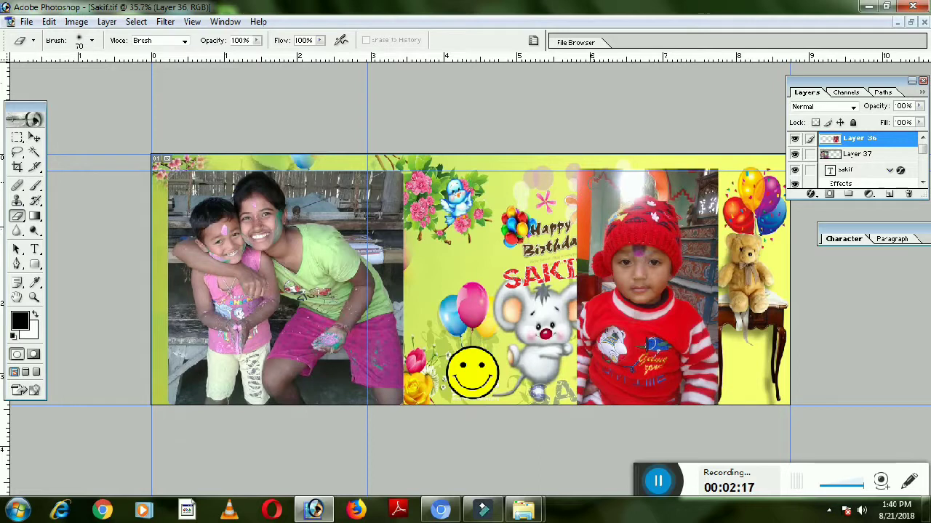
Step: Erase the boy photo's top-left and left edges so they fade near the mouse's ear
drag(615, 168, 601, 169)
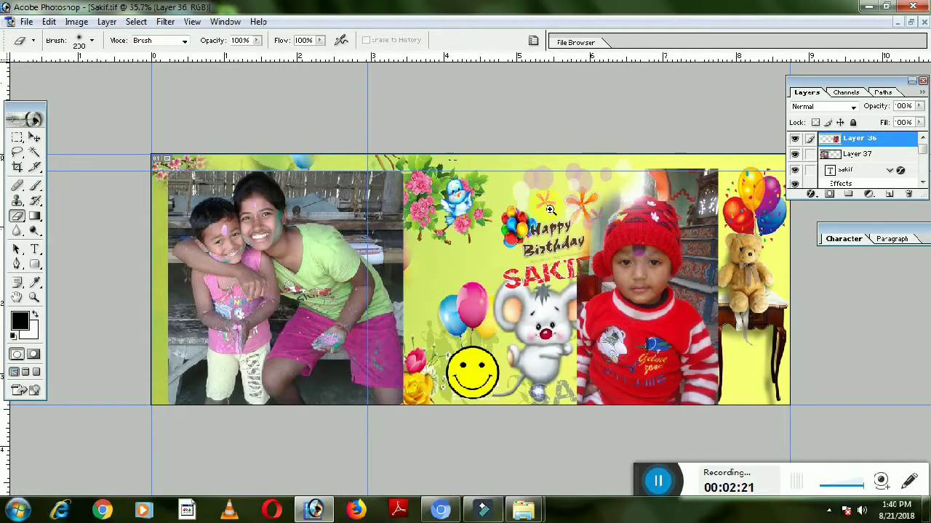
drag(453, 160, 706, 327)
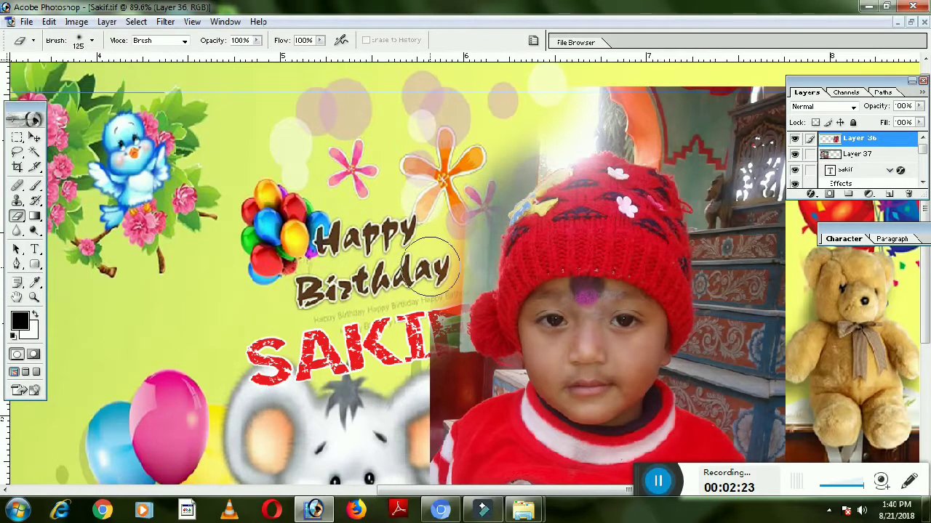
drag(434, 287, 414, 415)
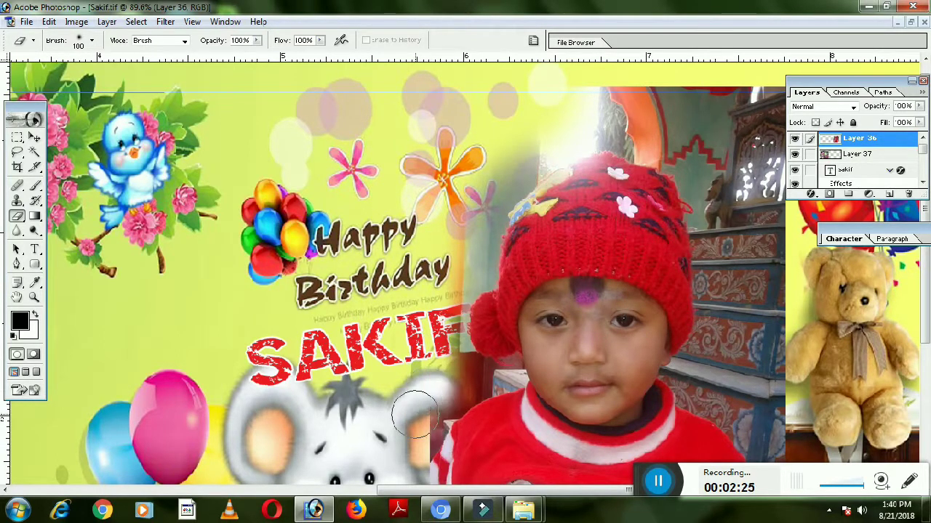
mouse_move(404, 377)
mouse_down()
mouse_move(408, 244)
mouse_move(420, 314)
mouse_up()
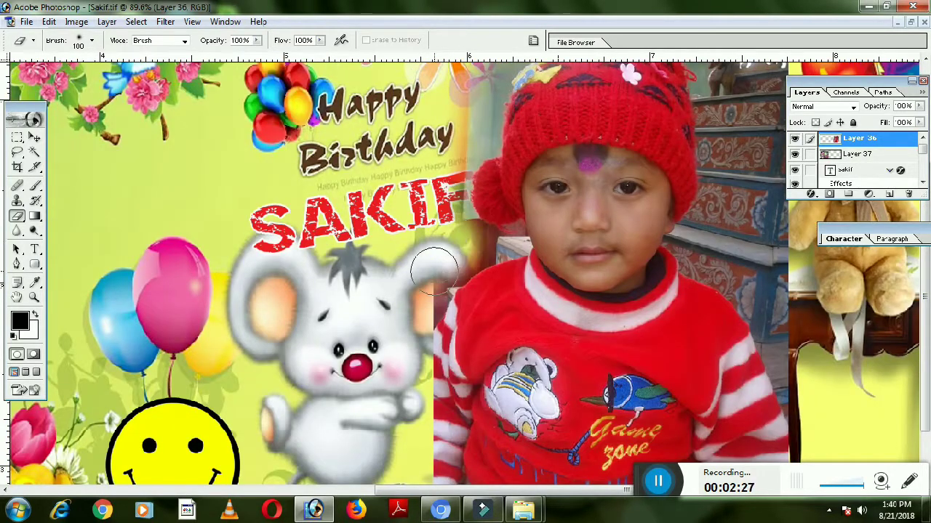
drag(418, 249, 416, 189)
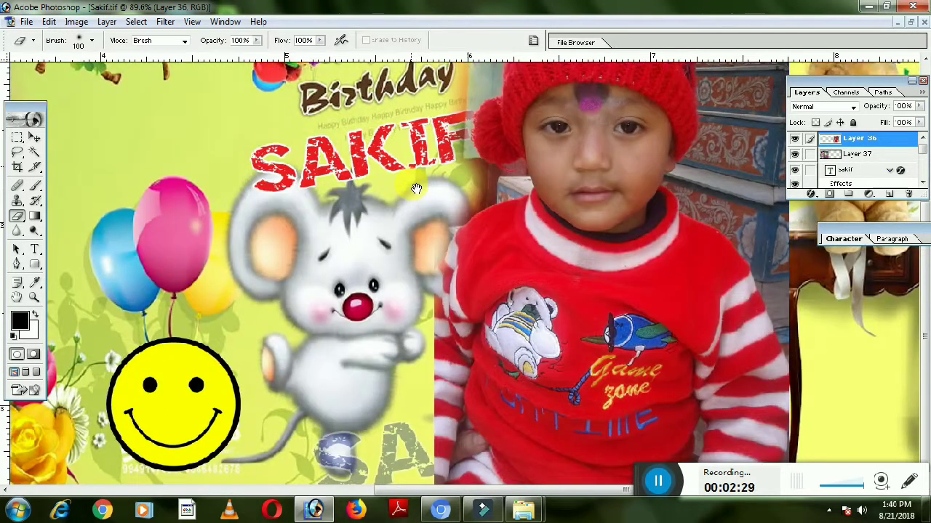
drag(415, 386, 416, 445)
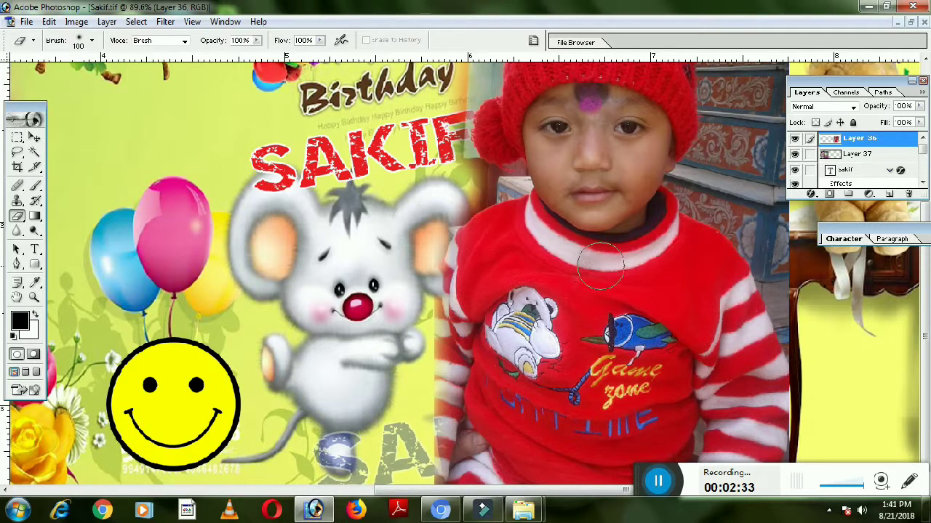
scroll(689, 214, down, 2)
scroll(712, 153, down, 2)
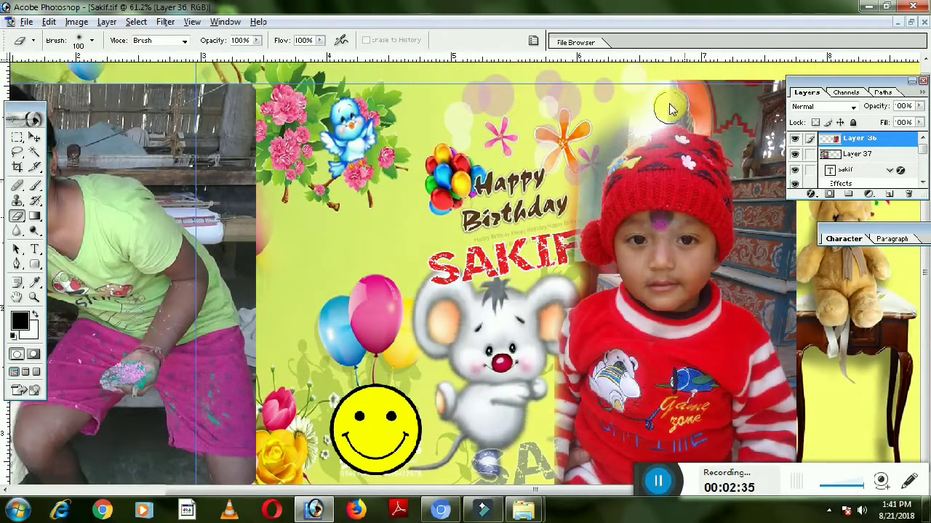
key(Tab)
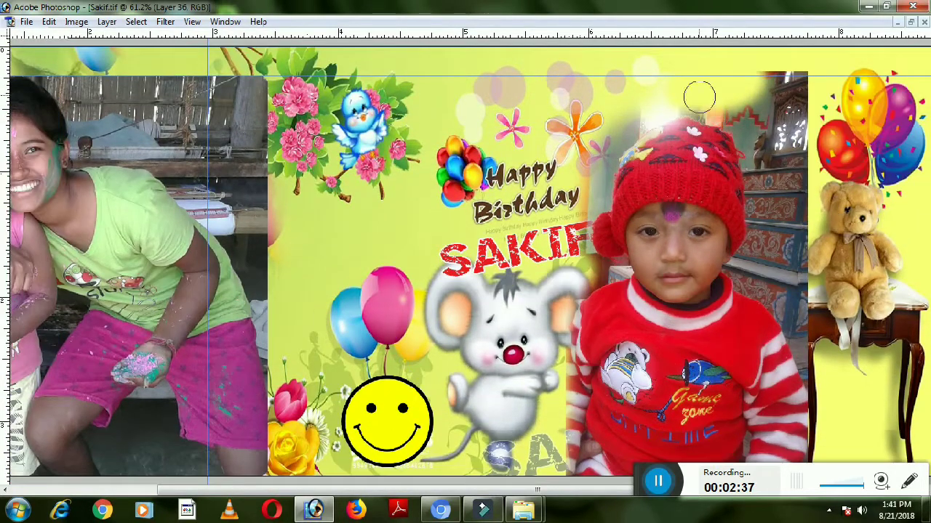
Step: Erase the photo's right edge, the shadow beside the hat, and the patterned area by the face
mouse_move(765, 93)
mouse_down()
mouse_move(796, 189)
mouse_move(789, 294)
mouse_move(820, 380)
mouse_move(777, 269)
mouse_move(763, 139)
mouse_move(716, 92)
mouse_up()
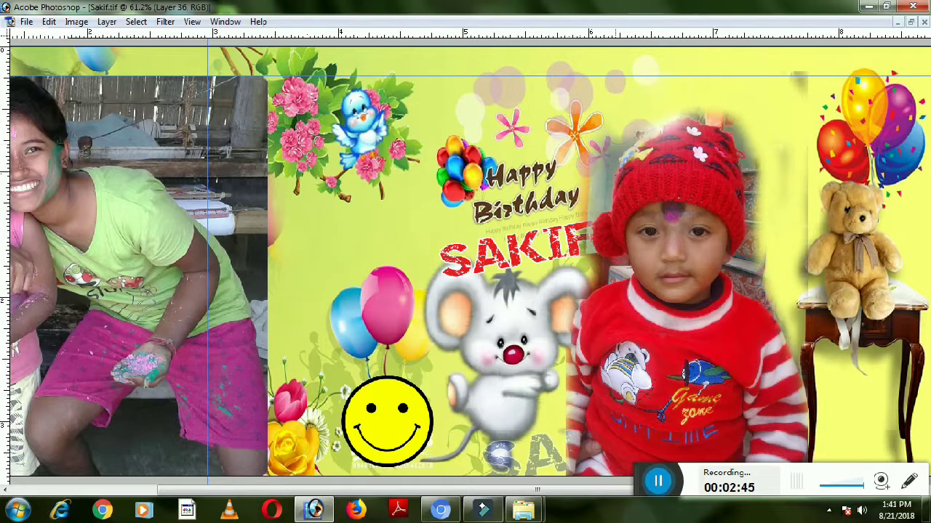
drag(618, 128, 597, 179)
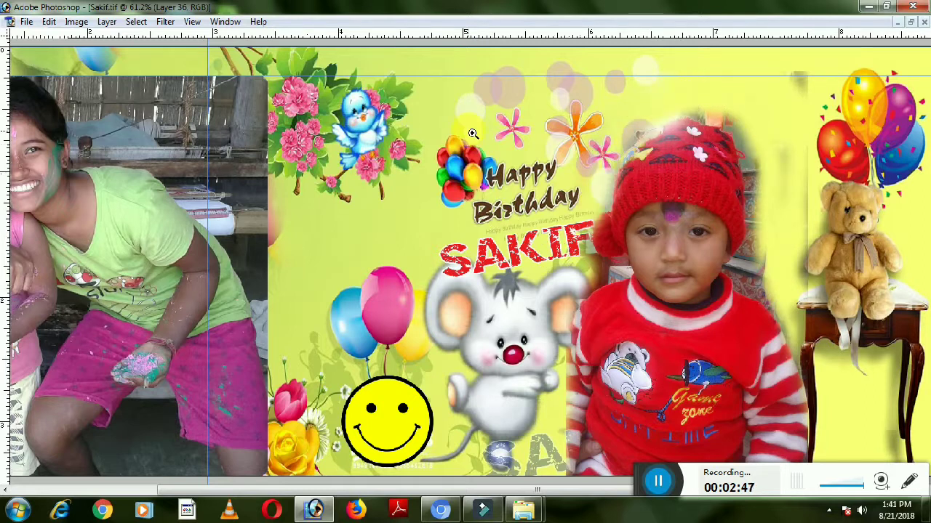
drag(473, 134, 738, 154)
drag(642, 71, 689, 221)
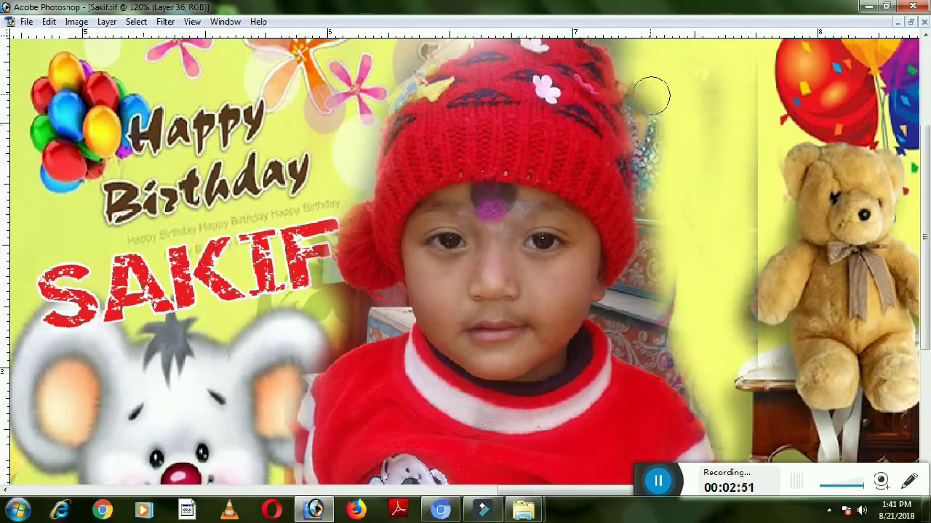
mouse_move(651, 211)
mouse_down()
mouse_move(650, 266)
mouse_move(633, 290)
mouse_move(642, 332)
mouse_move(711, 410)
mouse_up()
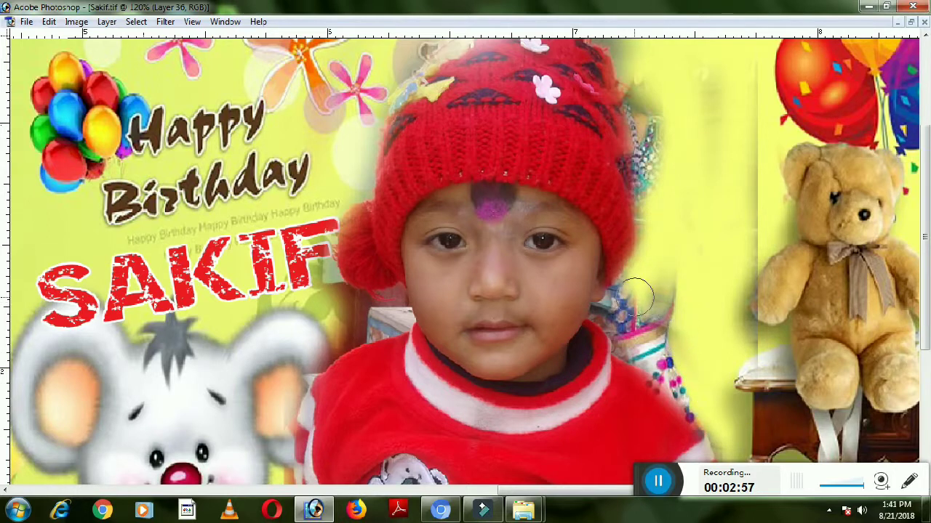
drag(637, 347, 661, 299)
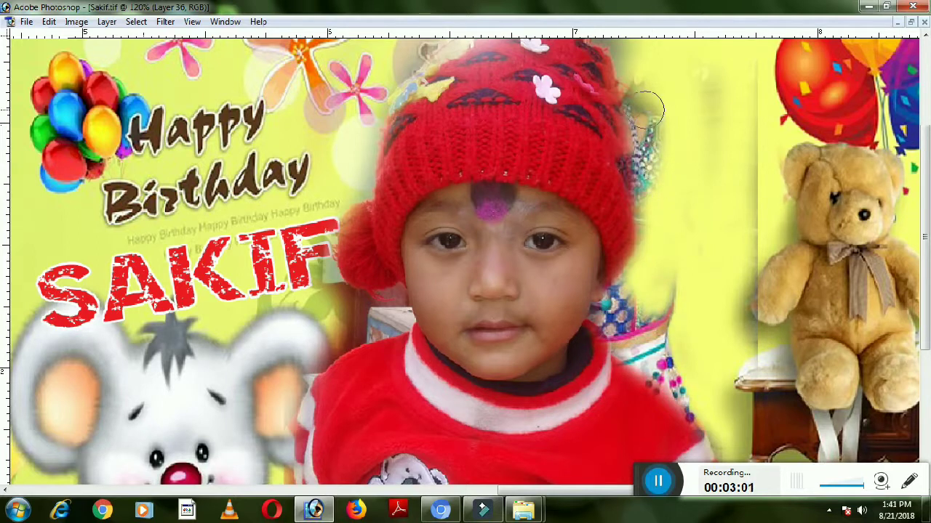
Step: Lighten the dark patches between SAKIF, the boy and the mouse's ear, then zoom out to fit
mouse_move(632, 75)
mouse_down()
mouse_move(677, 223)
mouse_move(638, 155)
mouse_move(580, 146)
mouse_up()
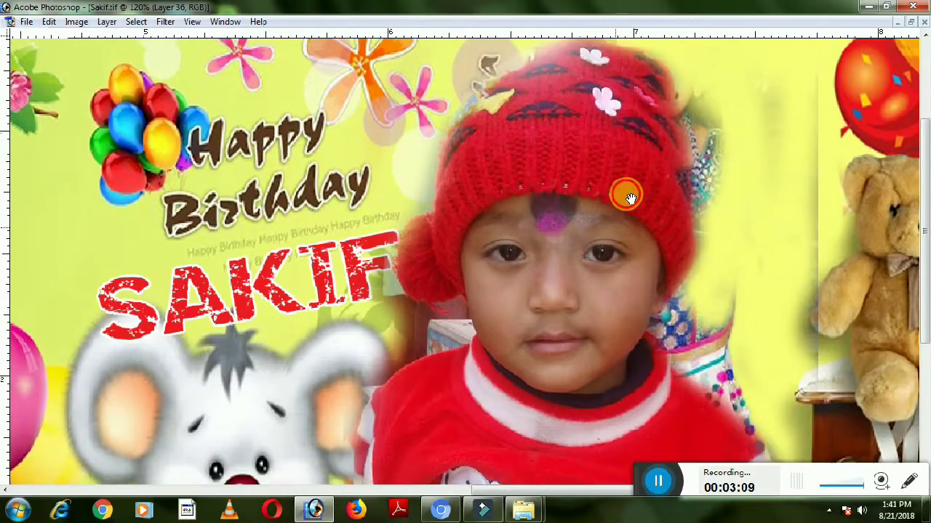
drag(647, 177, 615, 233)
drag(423, 275, 391, 178)
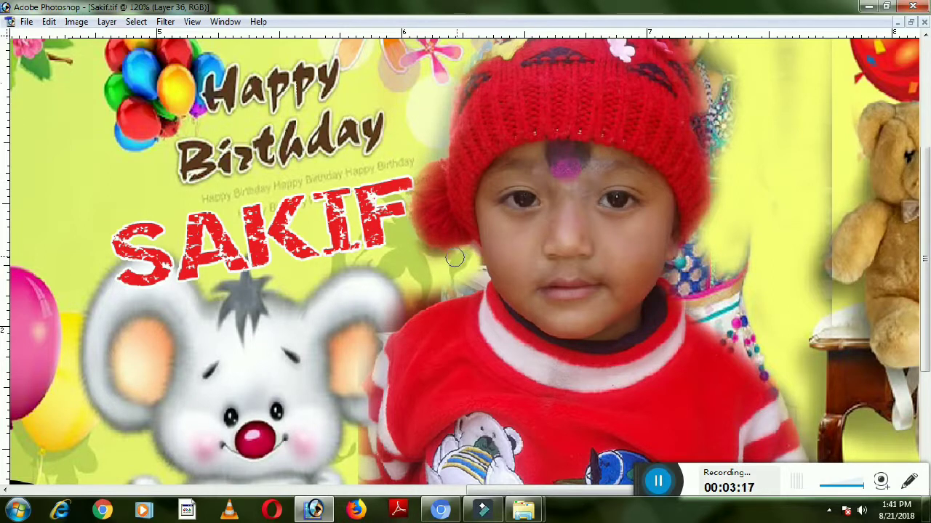
mouse_move(474, 282)
mouse_down()
mouse_move(348, 391)
mouse_move(383, 242)
mouse_up()
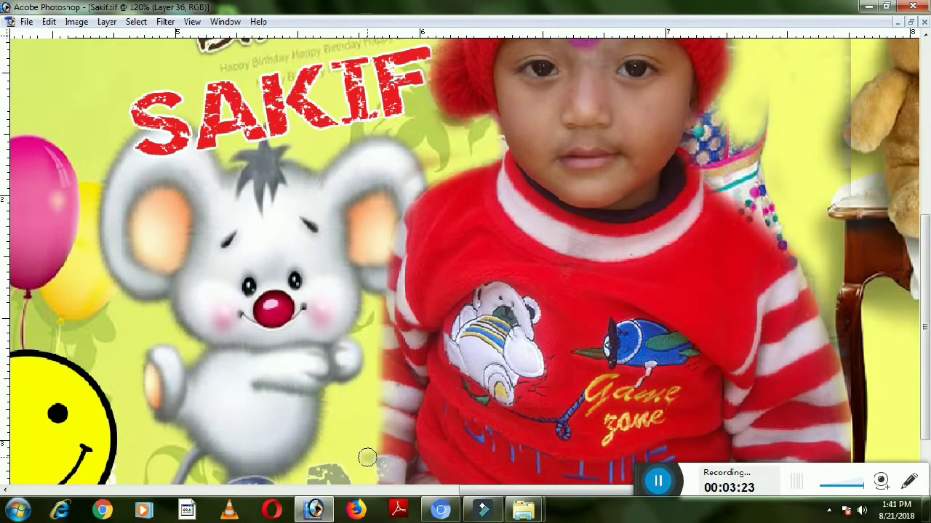
drag(367, 456, 393, 328)
key(ctrl+minus)
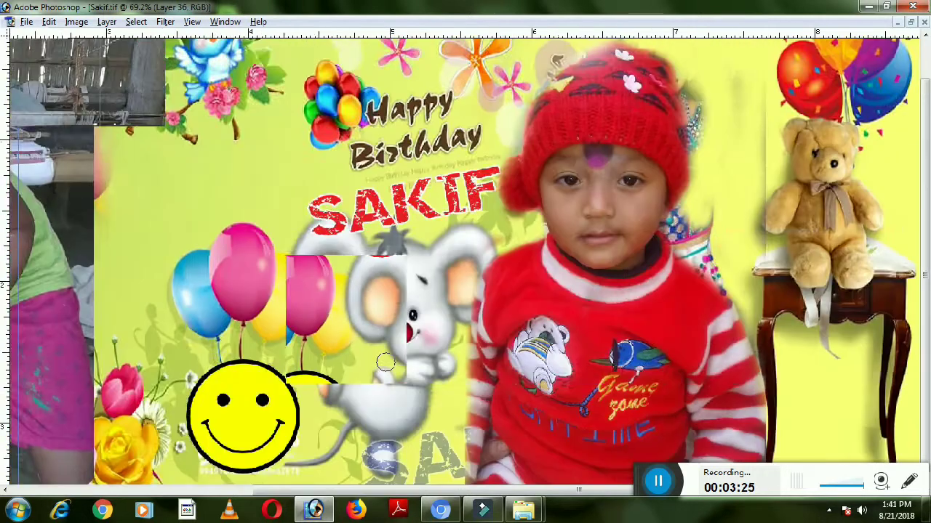
key(ctrl+0)
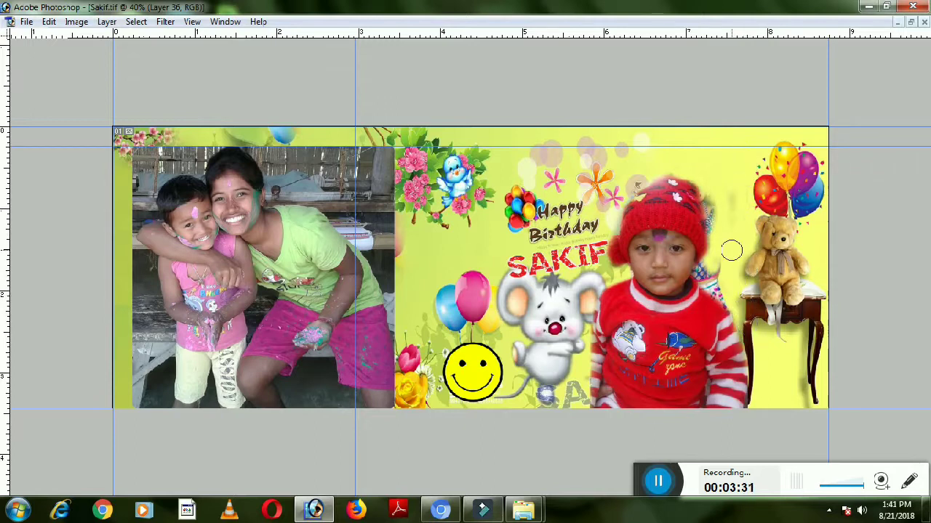
Step: Zoom in on the hat and paint yellow over the clothing beside it on Layer 26
drag(771, 131, 561, 258)
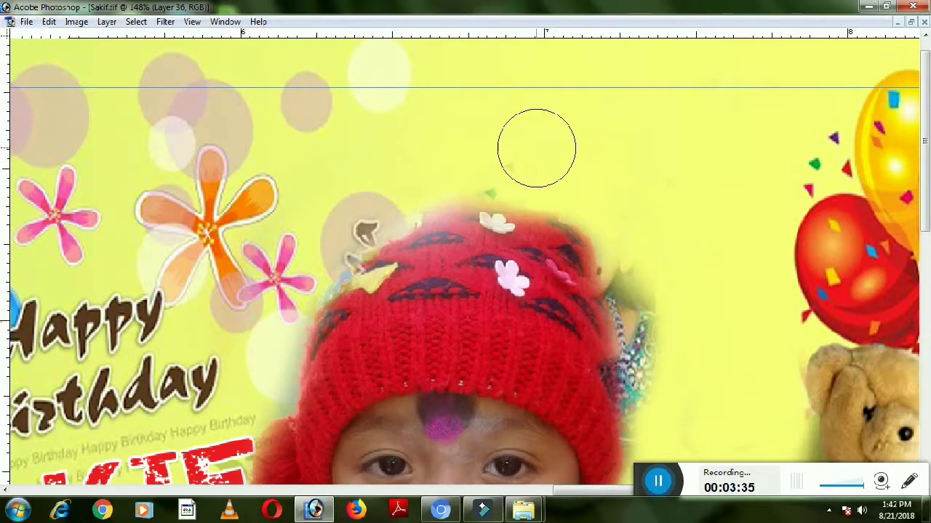
drag(693, 286, 700, 173)
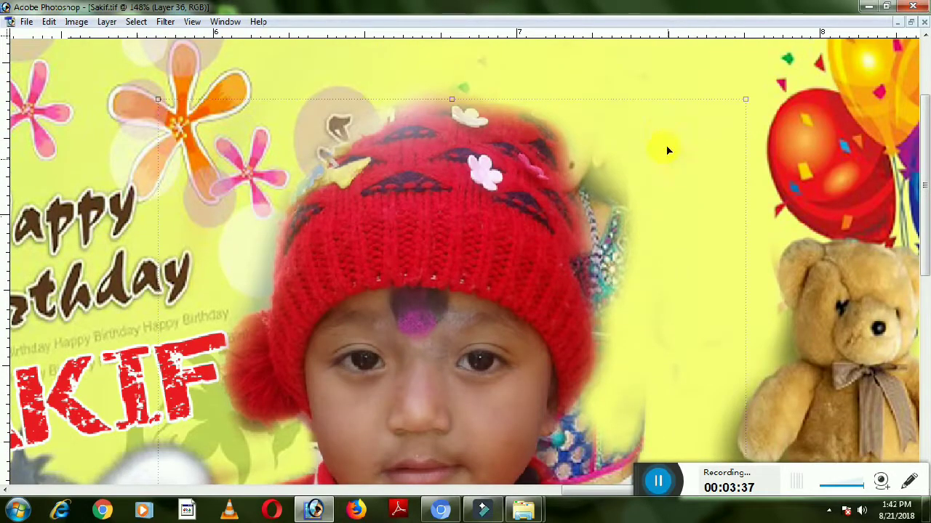
right_click(659, 129)
click(687, 139)
right_click(678, 83)
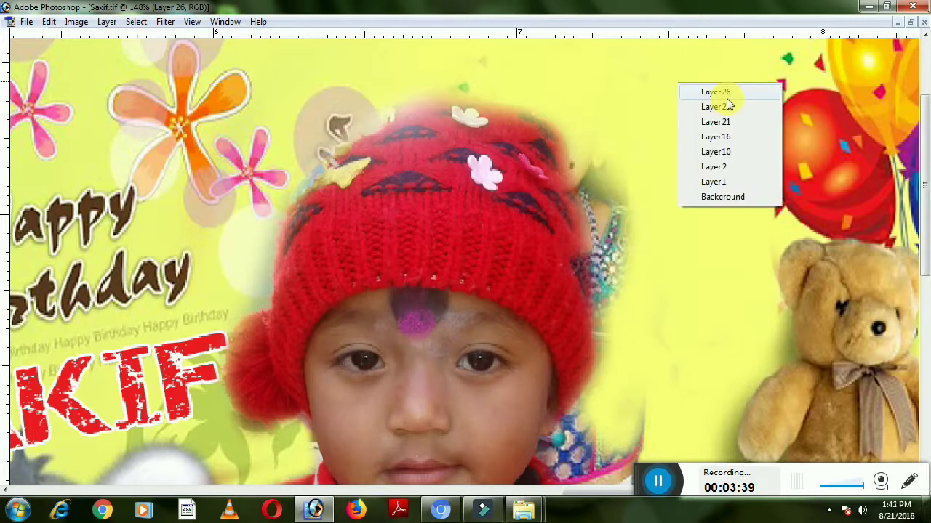
click(715, 93)
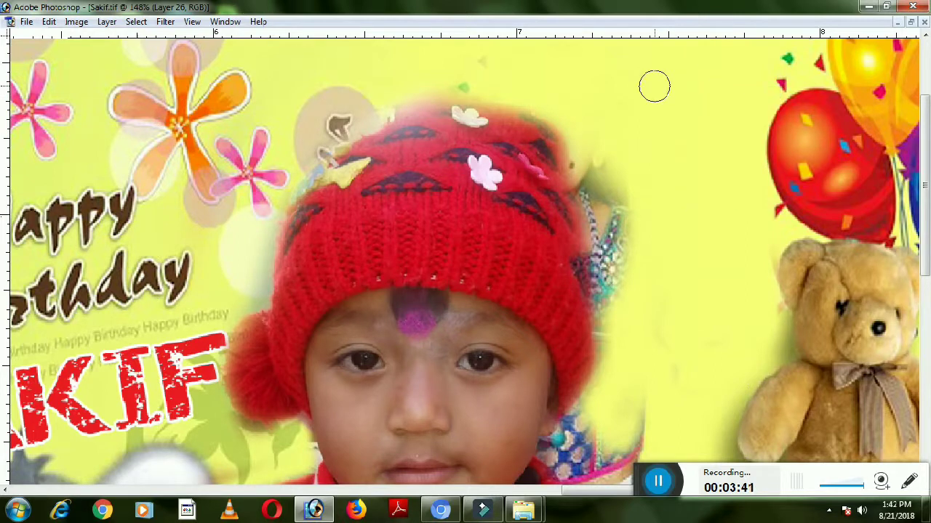
mouse_move(598, 130)
mouse_down()
mouse_move(613, 242)
mouse_move(598, 245)
mouse_move(609, 371)
mouse_up()
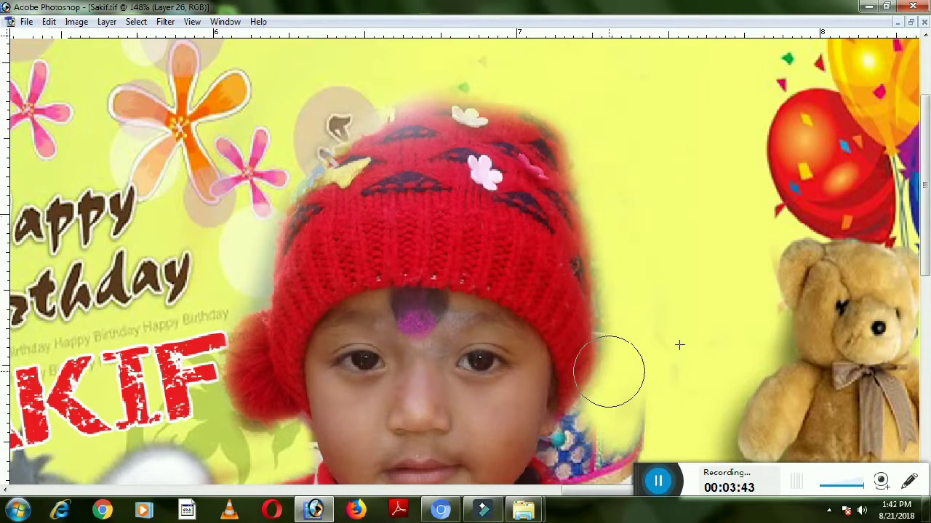
Step: On Layer 36, shrink the brush and brighten the strip right of the hat with yellow
scroll(602, 347, down, 2)
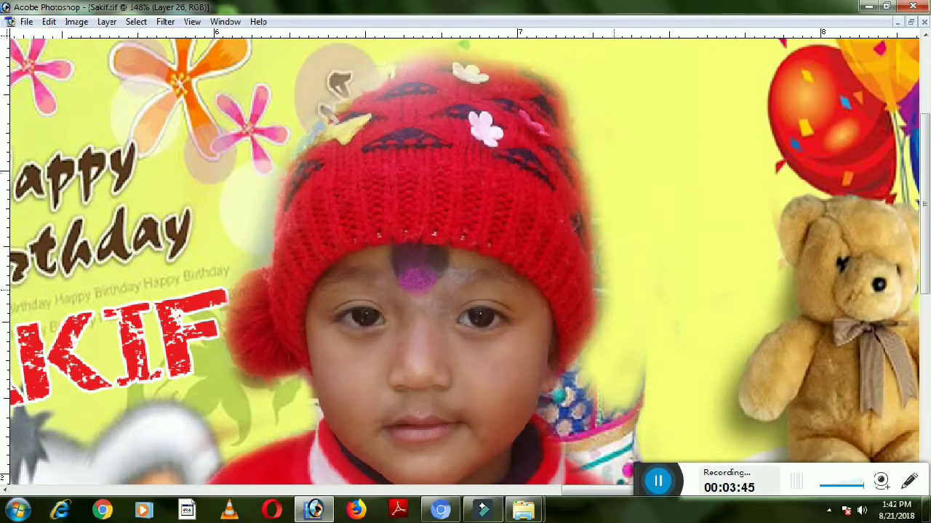
right_click(534, 256)
click(578, 263)
key(bracketleft)
key(bracketleft)
drag(600, 238, 604, 330)
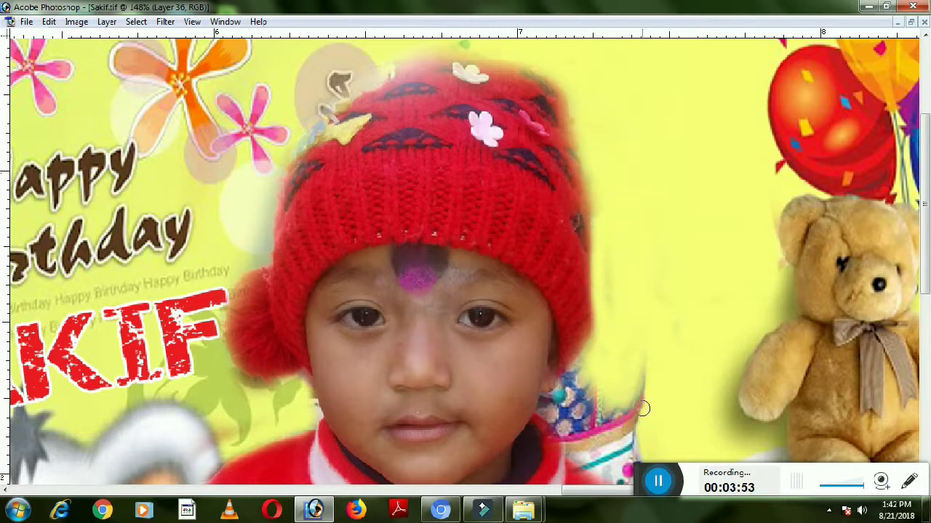
Step: Paint yellow over the beads by the boy's shoulder, cheek and neck on Layer 26, then zoom out
key(v)
right_click(708, 234)
click(733, 245)
key(b)
scroll(656, 301, down, 5)
drag(658, 283, 673, 342)
click(656, 171)
mouse_move(623, 141)
mouse_down()
mouse_move(545, 234)
mouse_move(562, 204)
mouse_up()
drag(613, 124, 541, 189)
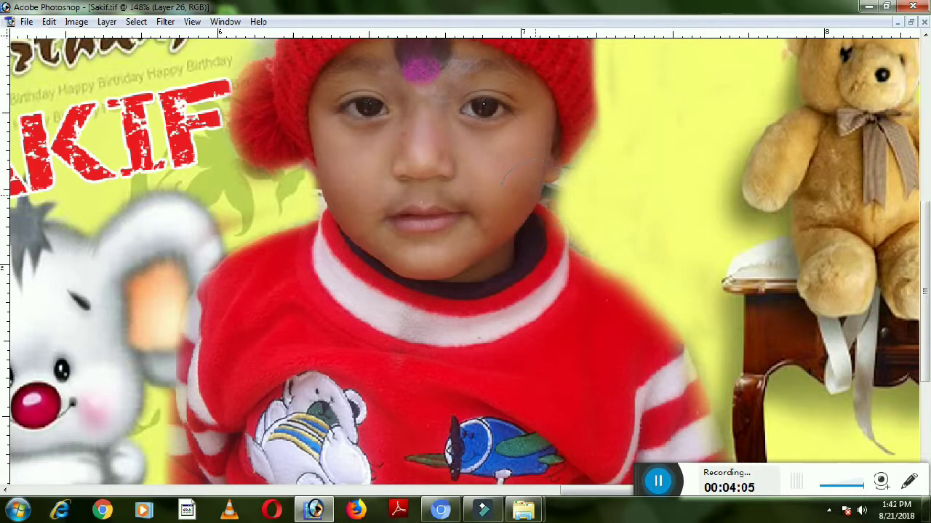
ctrl+right_click(461, 200)
click(492, 214)
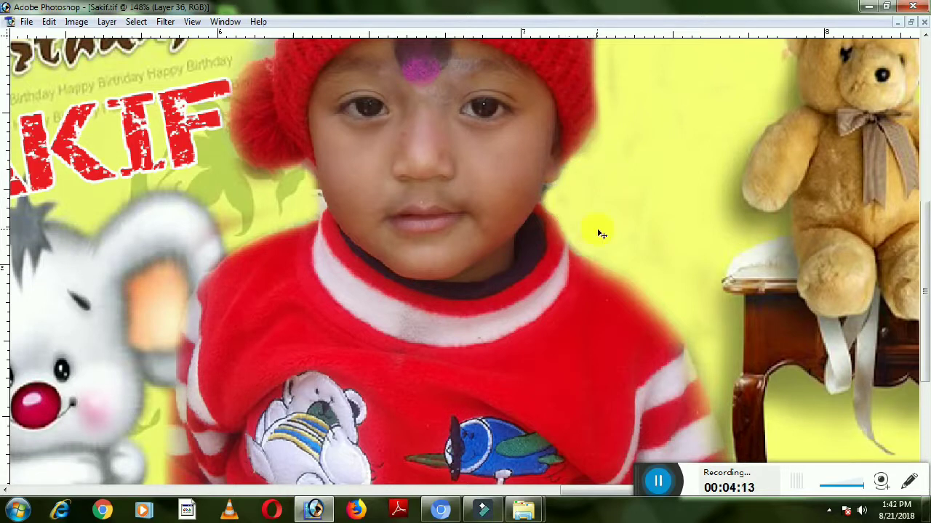
key(ctrl+0)
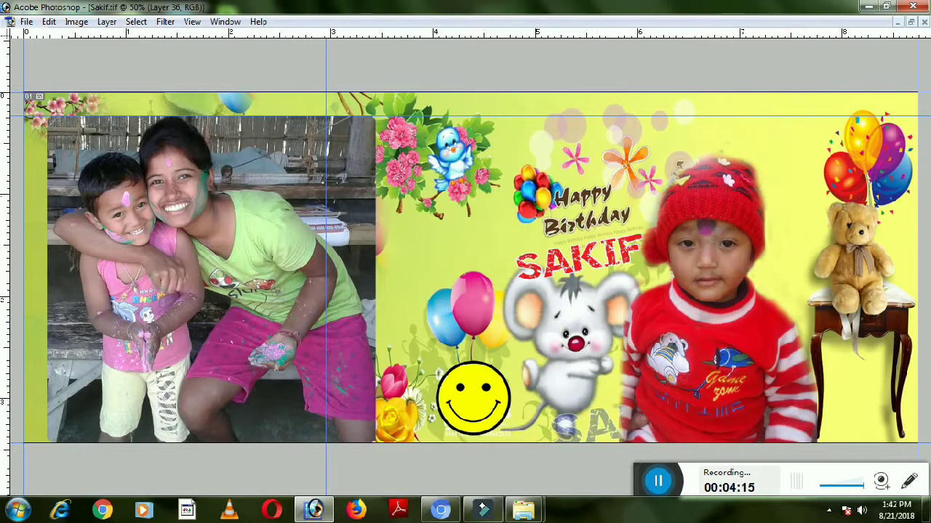
Step: Nudge the boy's photo a few pixels right with Free Transform and commit the move
key(ctrl+t)
scroll(676, 356, up, 5)
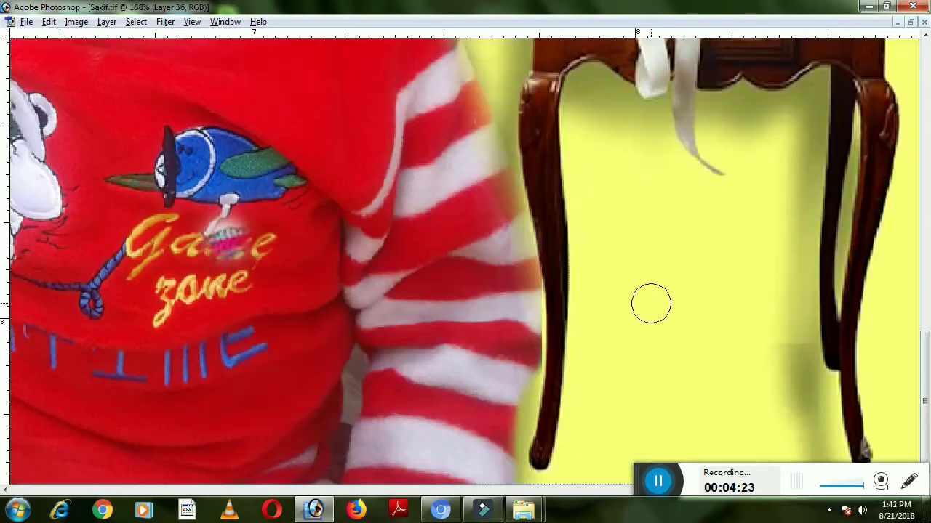
scroll(650, 303, down, 2)
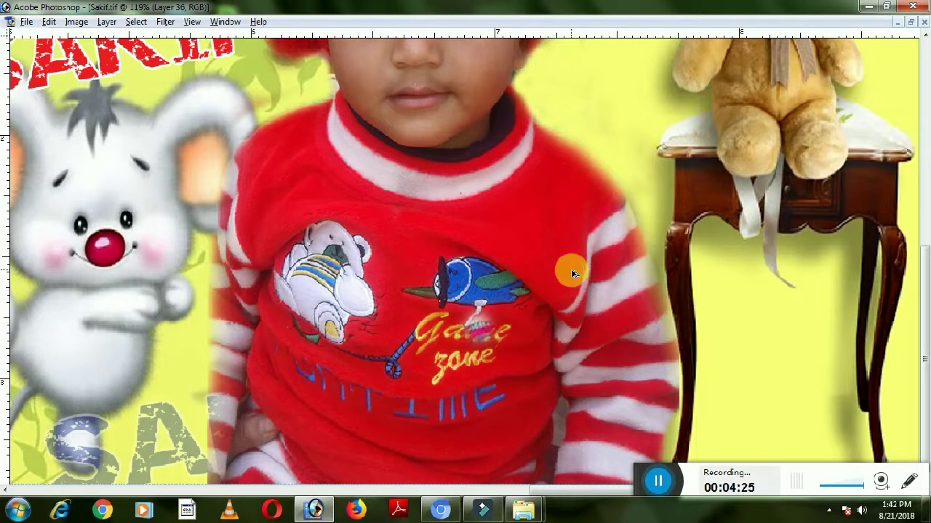
scroll(563, 298, down, 2)
scroll(563, 298, down, 1)
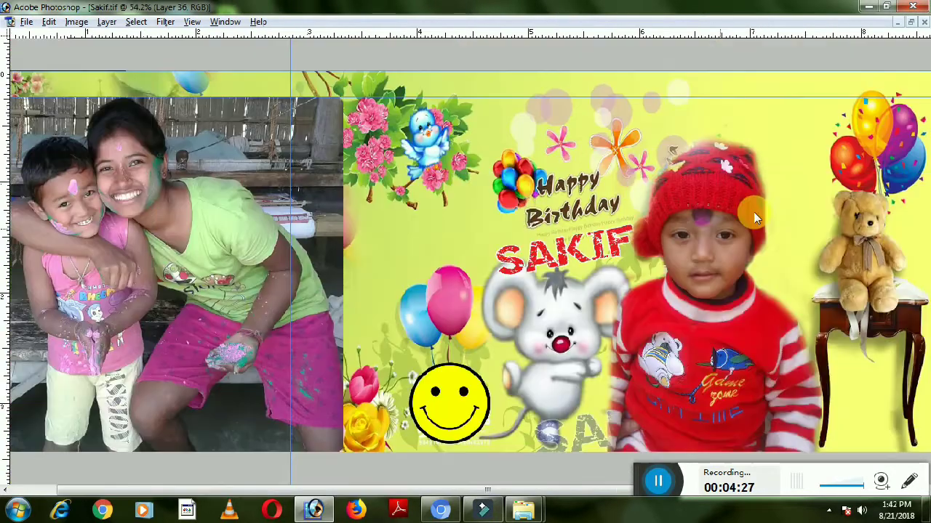
click(795, 232)
drag(773, 257, 776, 249)
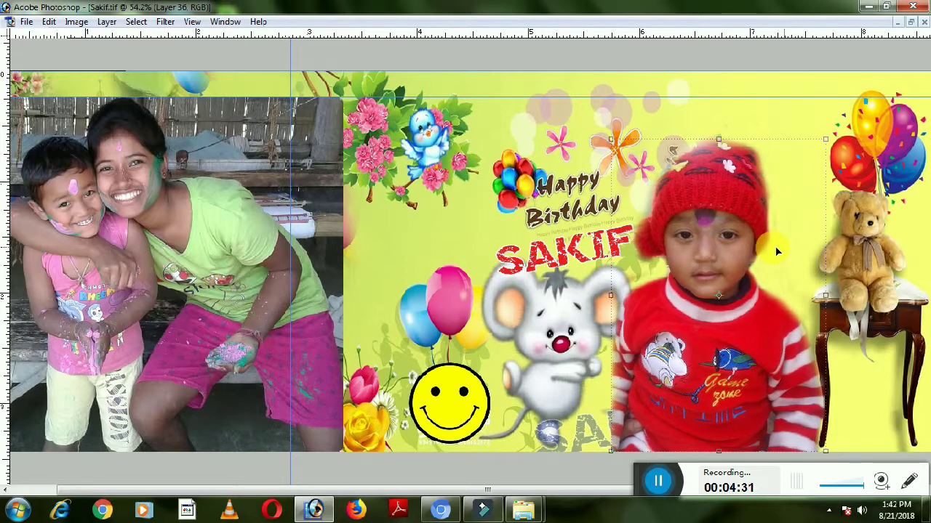
key(Return)
key(ctrl+t)
right_click(584, 429)
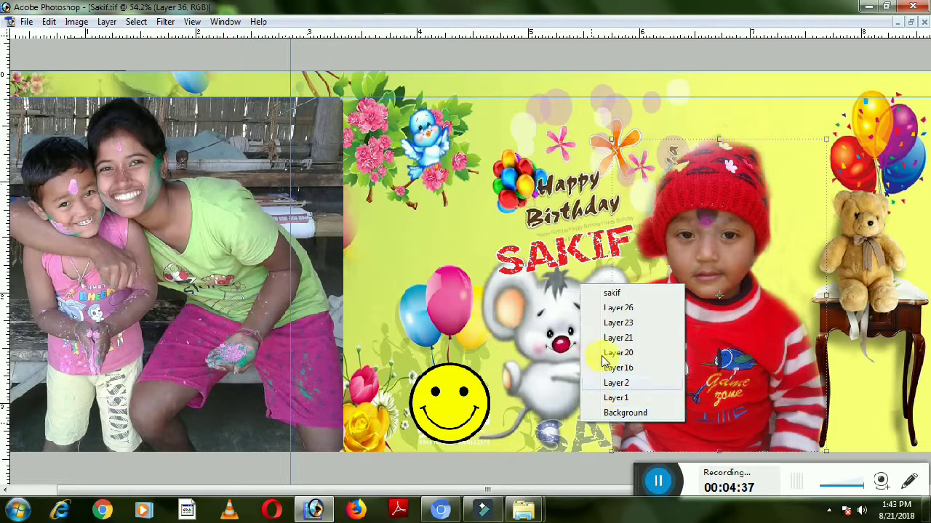
Step: Delete the faded sakif text layer and select the name text for replacement with SAURABH
click(608, 293)
key(alt+l)
key(d)
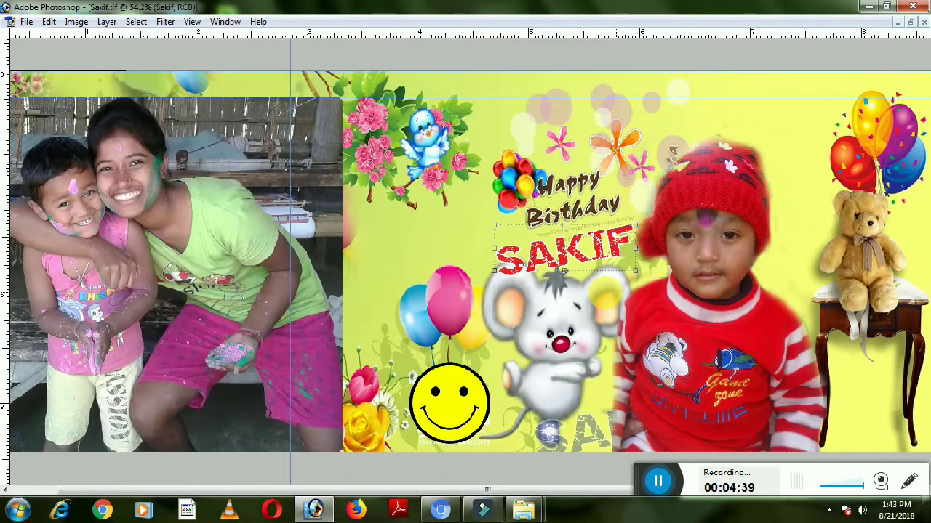
key(l)
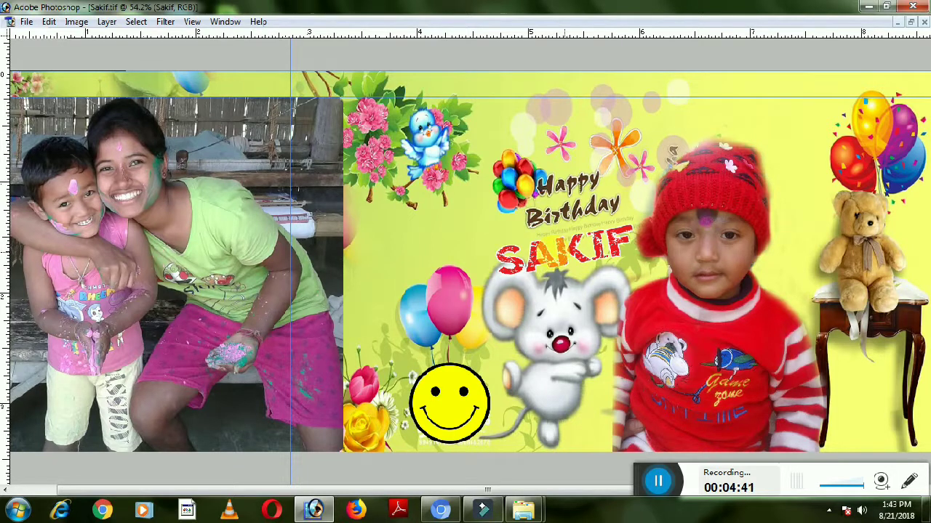
key(ctrl+i)
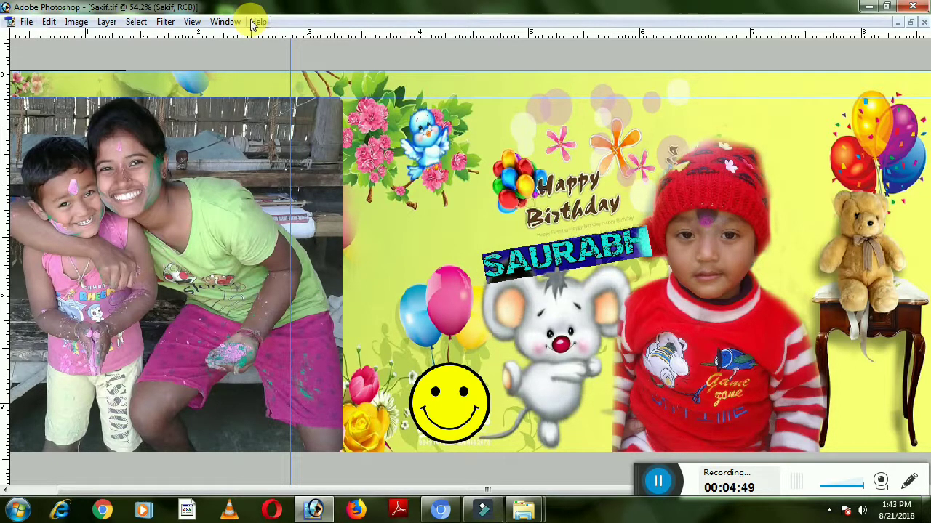
Step: Show the Tools palette and move the SAURABH name slightly up and left
click(226, 21)
click(242, 72)
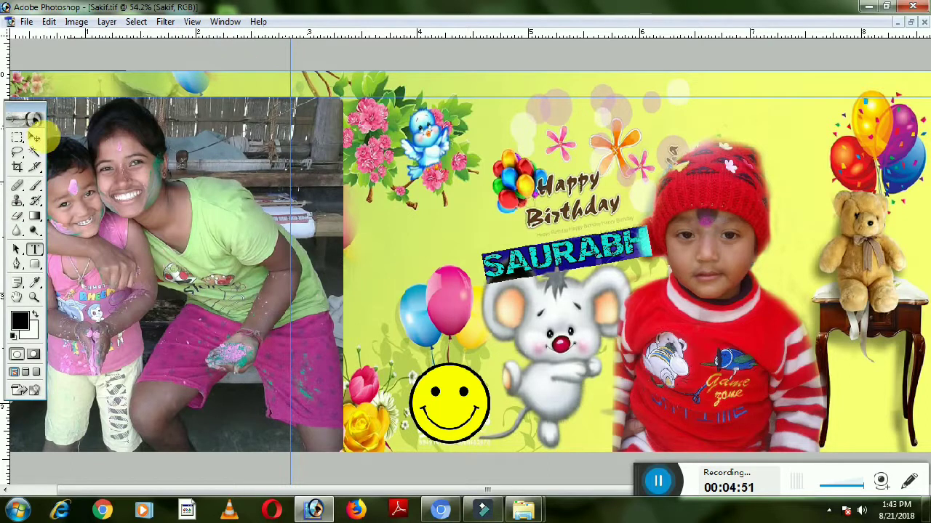
click(546, 263)
drag(546, 263, 529, 253)
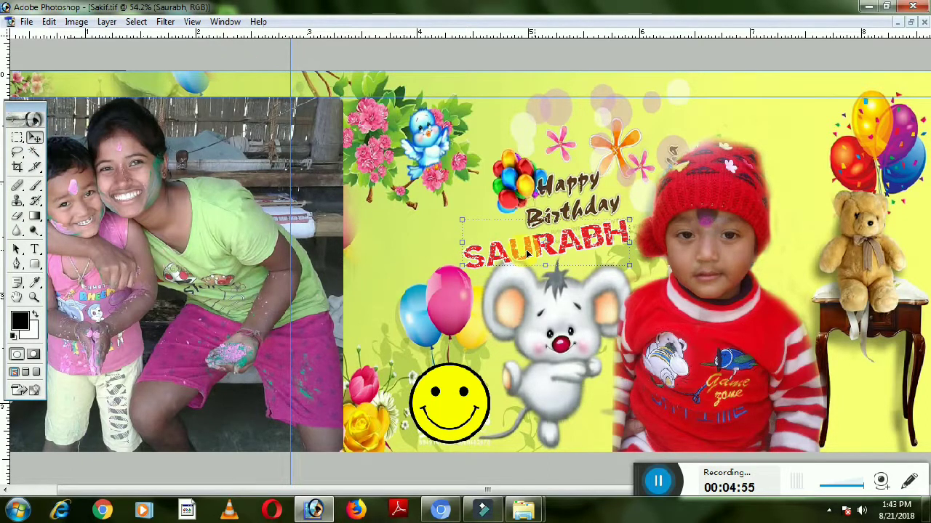
key(ctrl+minus)
key(ctrl+minus)
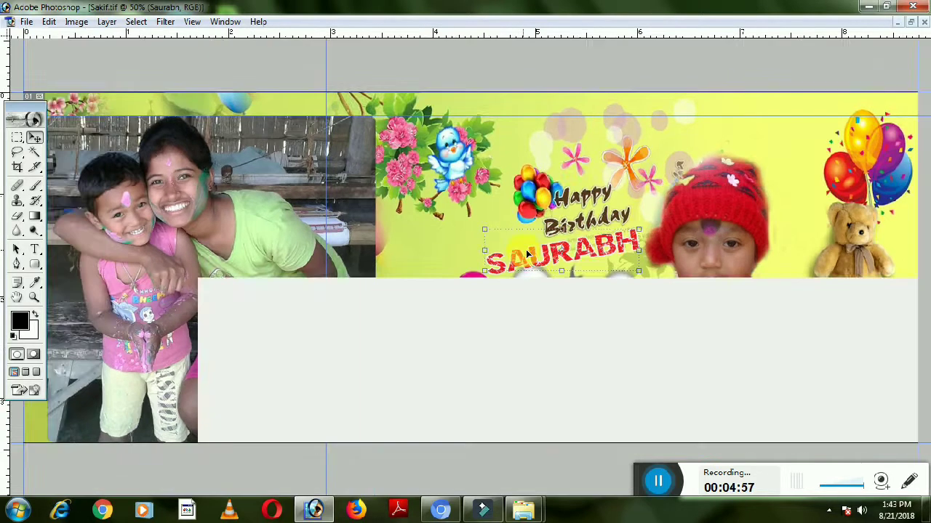
Step: Select Layer 37, the left photo, and zoom around to inspect it
click(314, 280)
right_click(314, 280)
click(325, 276)
drag(138, 170, 395, 242)
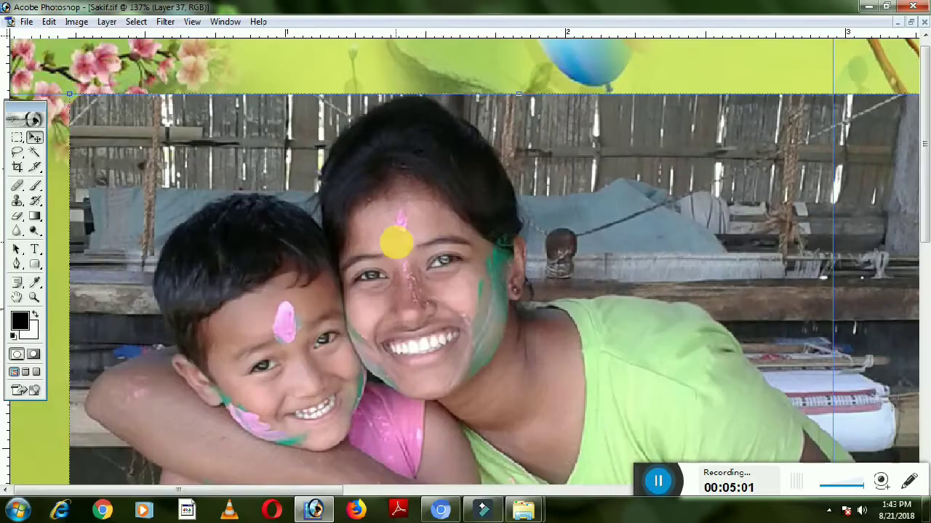
key(ctrl+0)
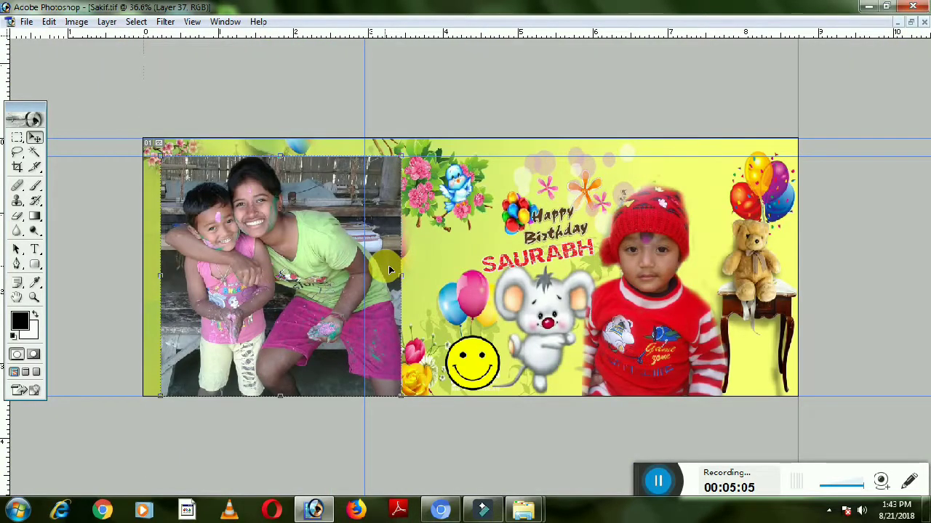
drag(146, 150, 380, 269)
drag(209, 291, 284, 14)
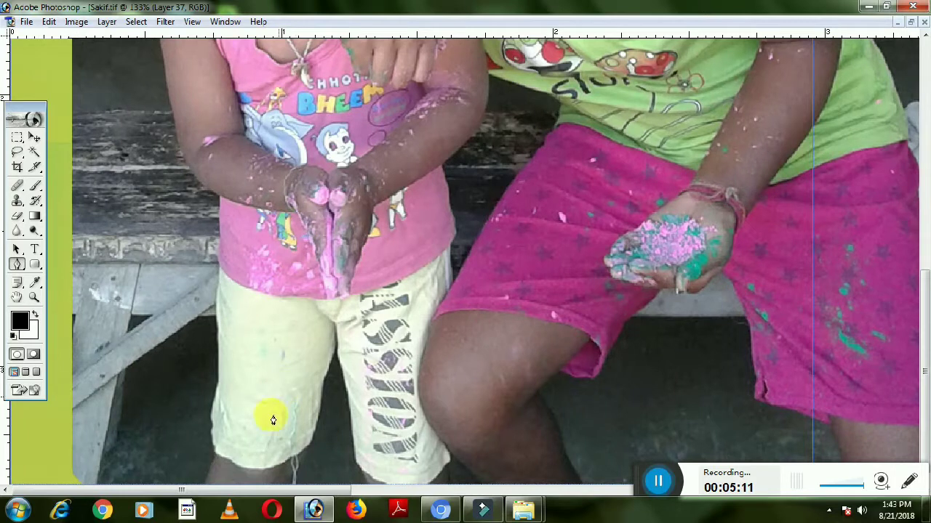
key(ctrl+0)
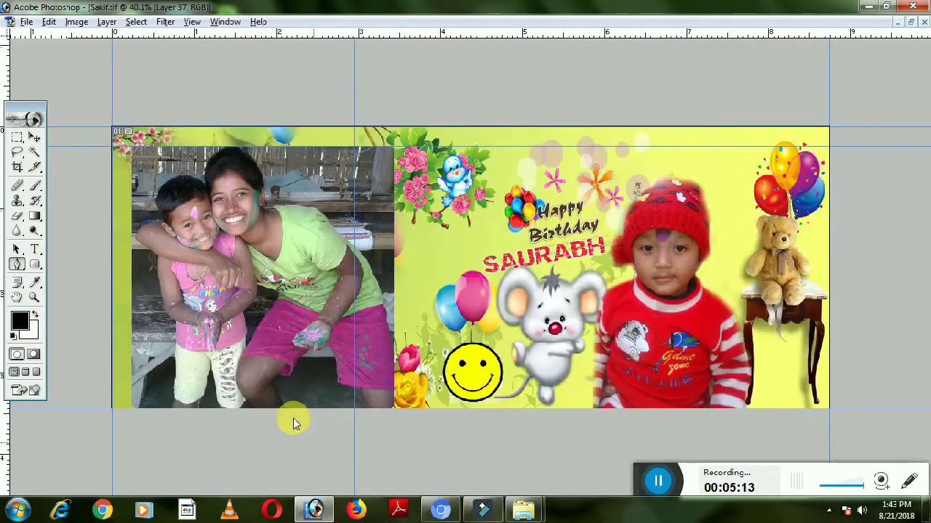
Step: Delete the stray Shape 1 and restore the options bar and palettes with Tab
click(168, 407)
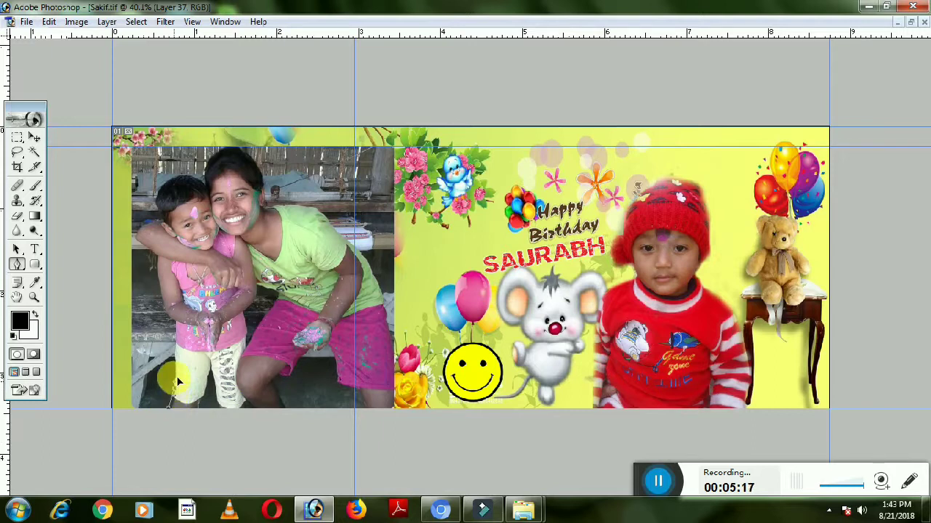
key(Delete)
key(Return)
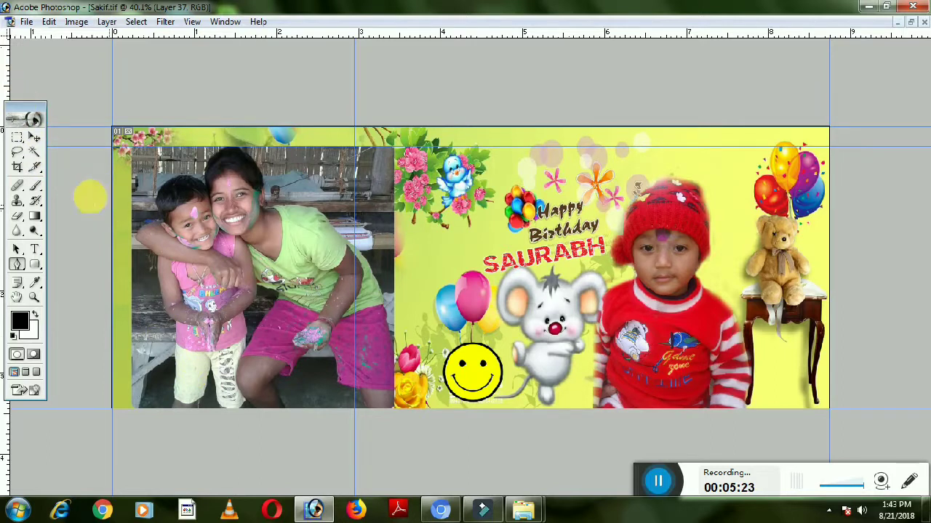
key(Tab)
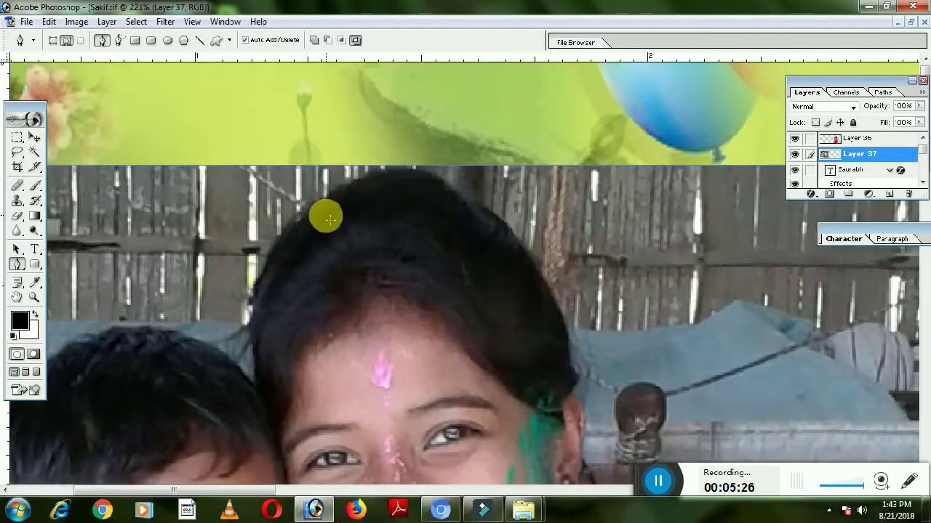
Step: Trace Pen anchors along the older girl's hair edge, past her earlobe to her jaw
drag(160, 135, 326, 215)
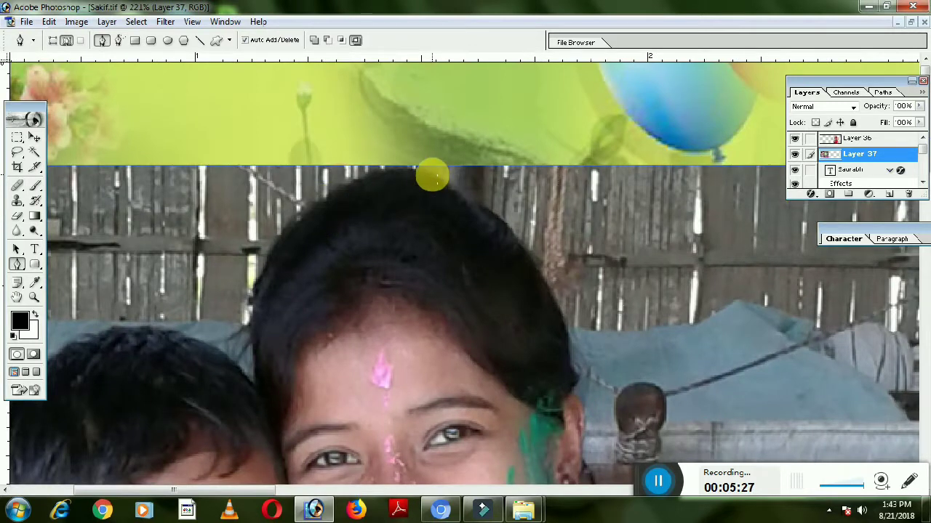
click(434, 179)
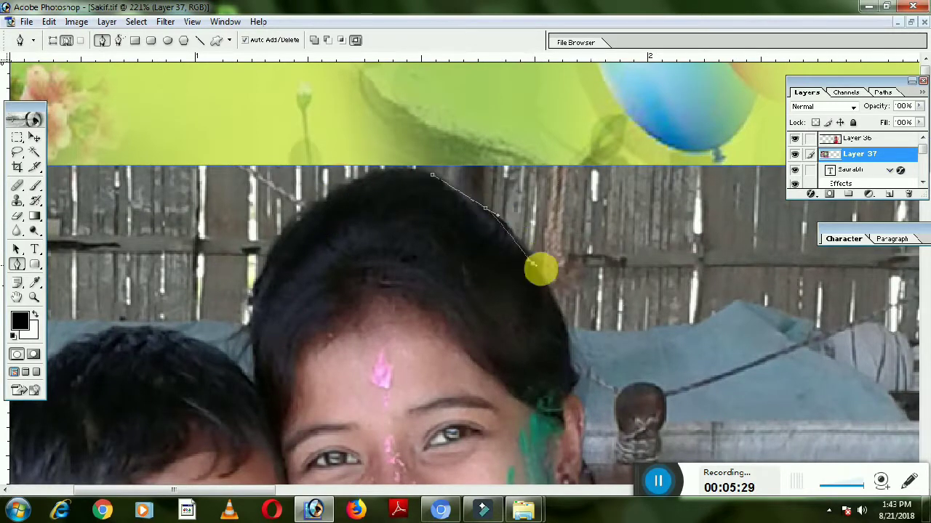
click(567, 317)
click(574, 375)
mouse_move(577, 383)
mouse_down()
mouse_move(579, 275)
mouse_move(582, 330)
mouse_up()
click(567, 266)
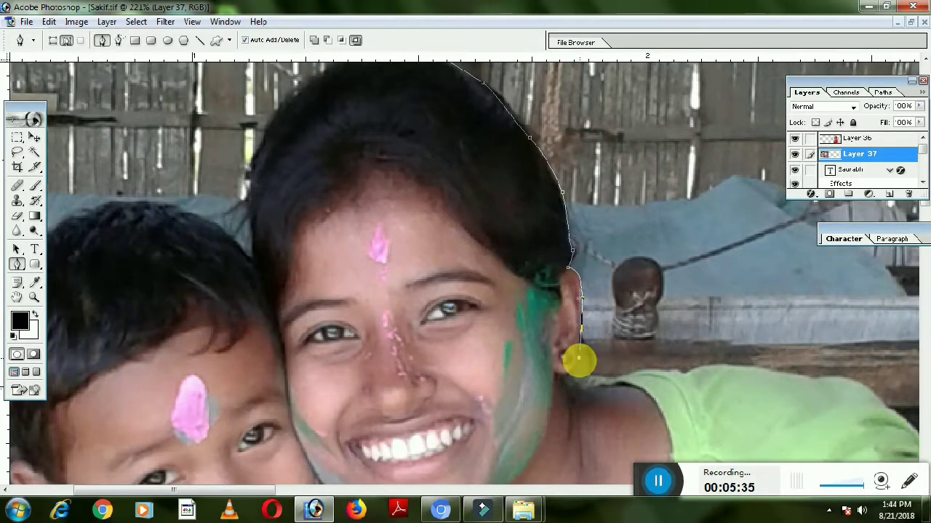
click(578, 360)
click(566, 377)
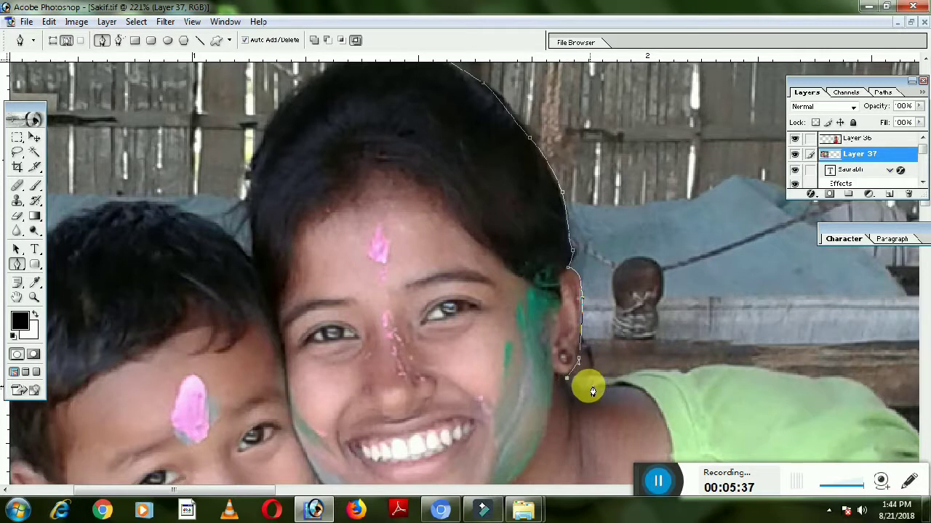
Step: Continue curved anchors along her shoulder and down the arm
mouse_move(590, 384)
mouse_down()
mouse_move(628, 376)
mouse_move(557, 333)
mouse_up()
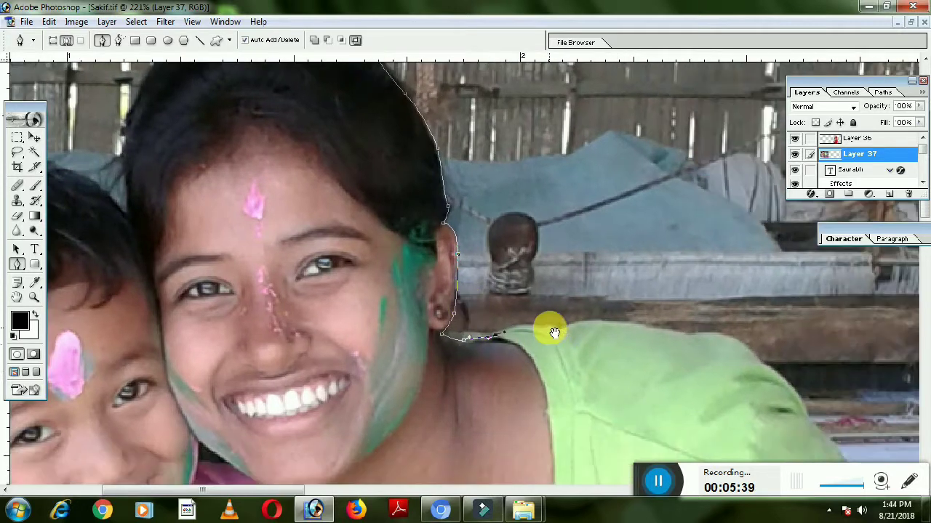
drag(703, 336, 722, 336)
drag(765, 370, 775, 379)
mouse_move(827, 403)
mouse_down()
mouse_move(597, 285)
mouse_move(583, 301)
mouse_up()
mouse_move(637, 356)
mouse_down()
mouse_move(650, 360)
mouse_move(443, 121)
mouse_up()
drag(483, 144, 490, 148)
drag(574, 255, 584, 273)
click(645, 419)
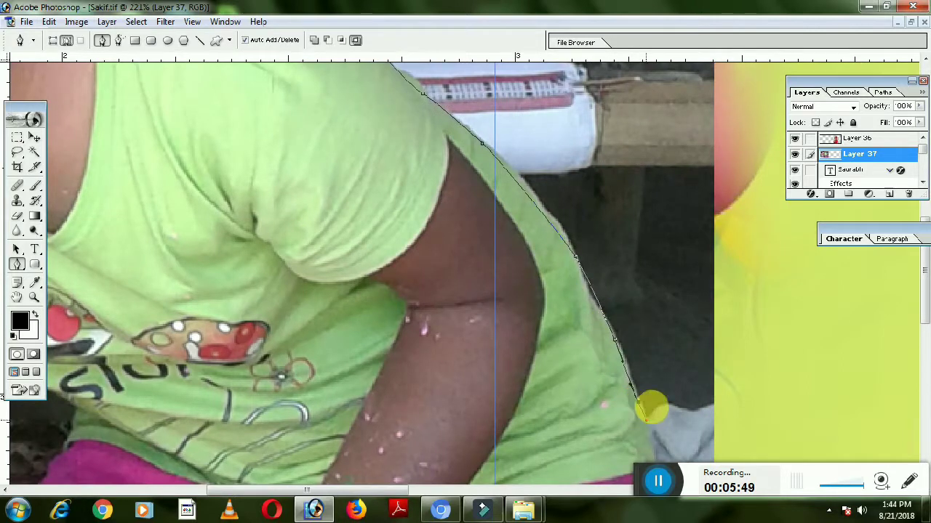
Step: Carry the path down the pink skirt's edge, then fit the collage on screen
drag(666, 460, 630, 235)
drag(635, 291, 643, 306)
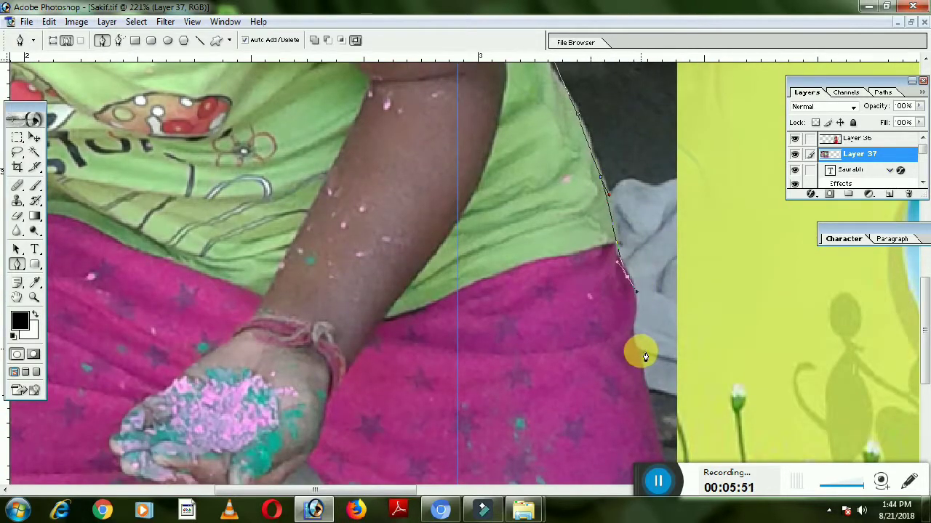
drag(636, 356, 637, 363)
drag(648, 407, 650, 421)
drag(638, 390, 623, 274)
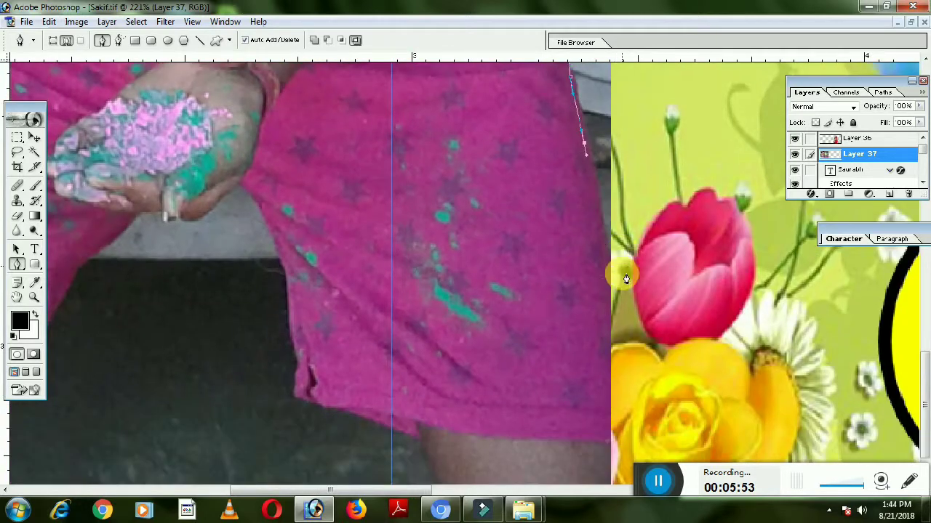
drag(608, 327, 609, 360)
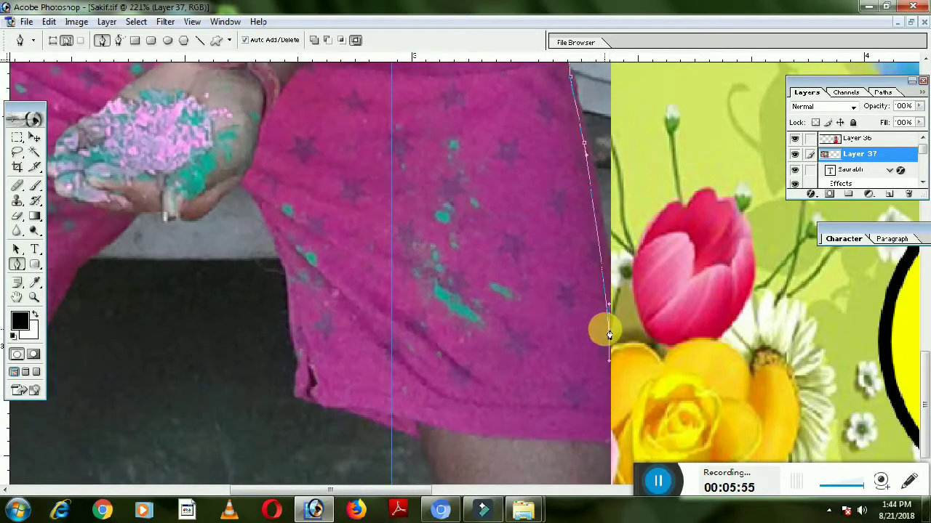
drag(625, 141, 595, 83)
drag(563, 456, 566, 467)
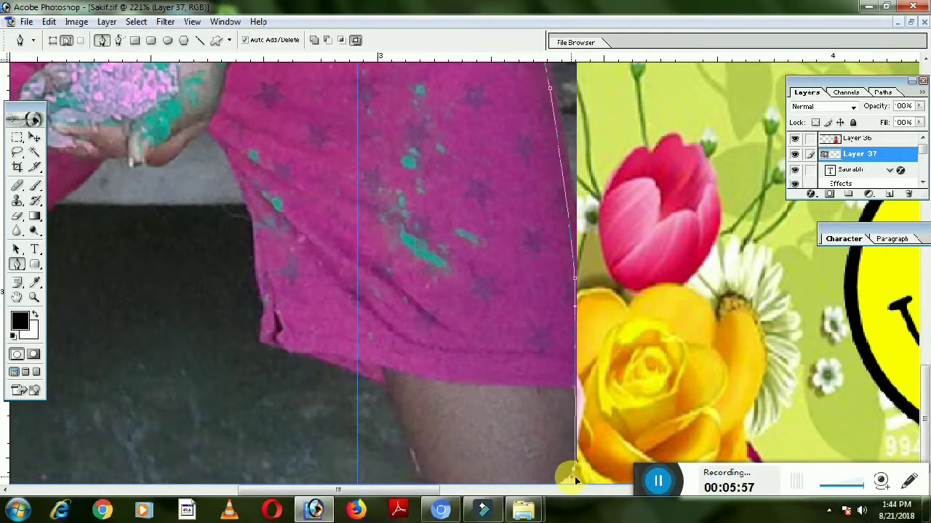
drag(422, 294, 439, 294)
key(ctrl+0)
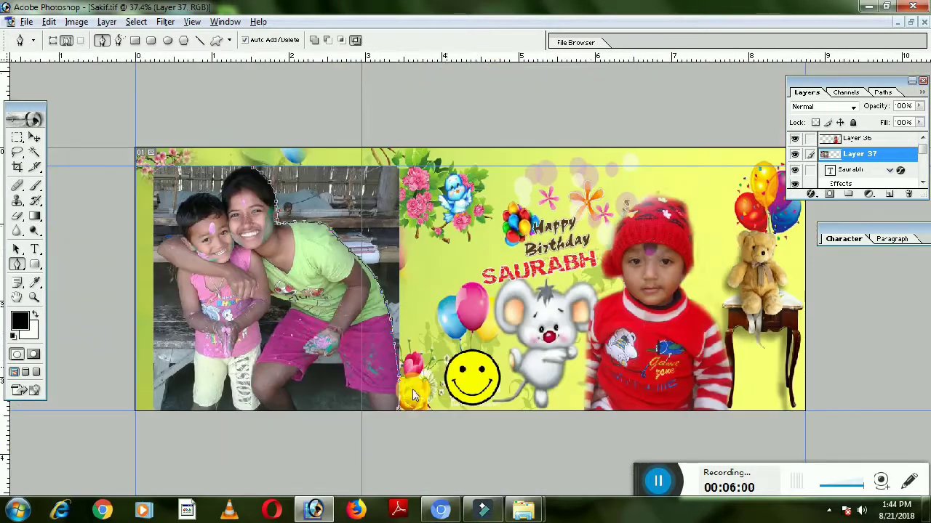
Step: Zoom in close on the shorts and leg where the path ends
click(391, 419)
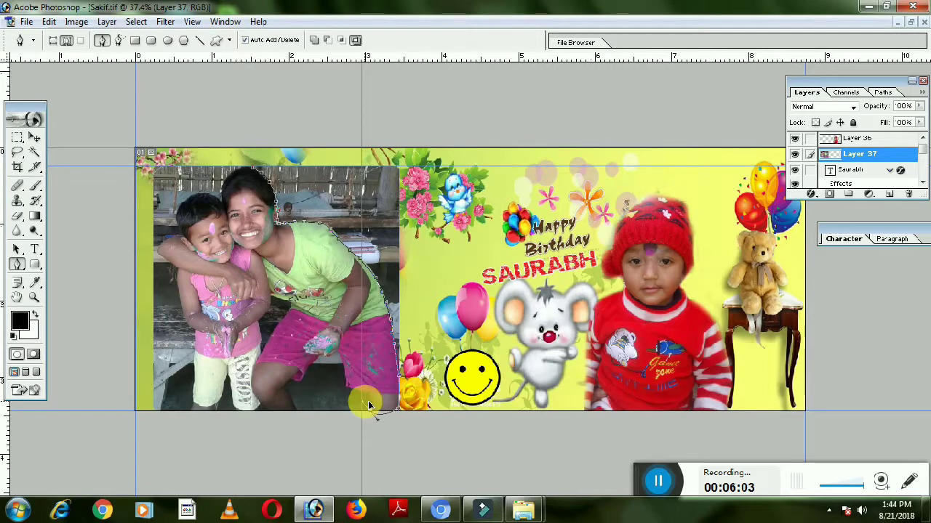
drag(290, 349, 420, 462)
drag(575, 419, 532, 212)
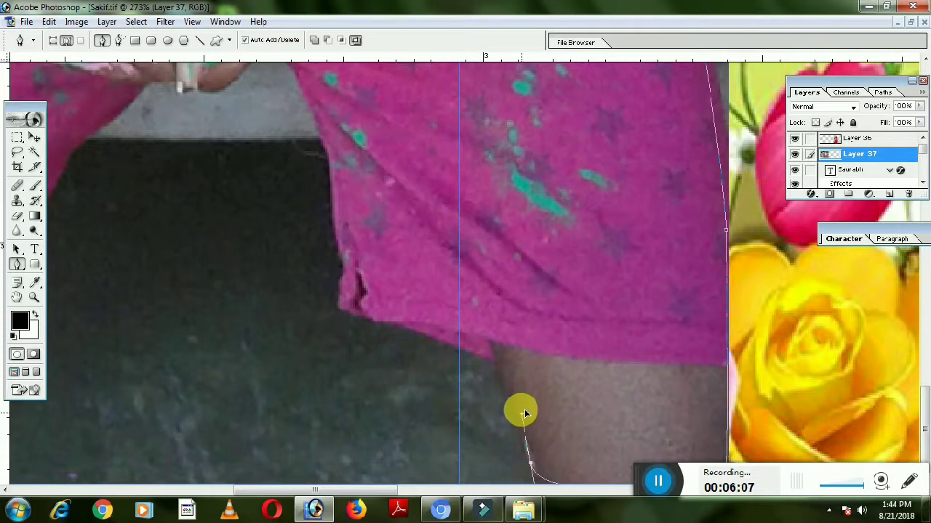
scroll(522, 411, down, 2)
scroll(526, 411, down, 2)
scroll(442, 436, down, 2)
scroll(403, 424, down, 2)
scroll(364, 425, down, 1)
mouse_move(329, 424)
mouse_down()
mouse_move(337, 445)
mouse_move(312, 431)
mouse_move(301, 381)
mouse_up()
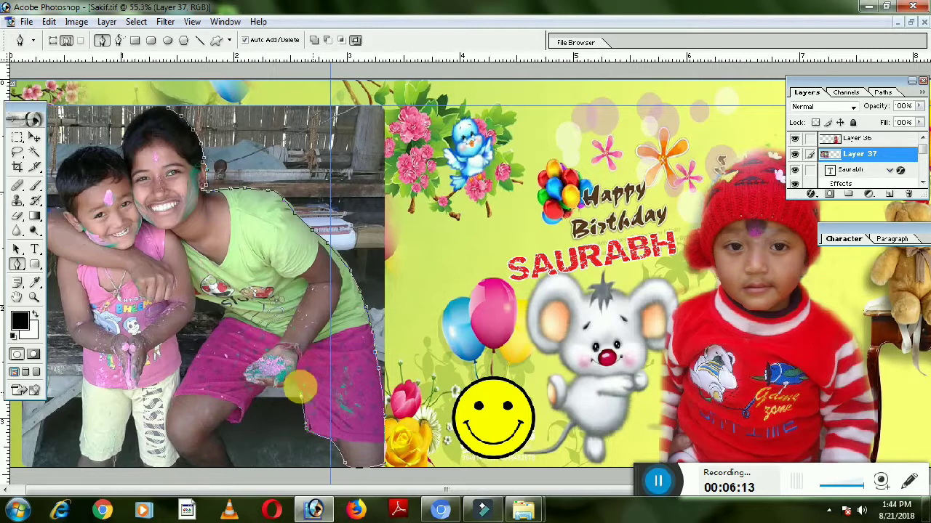
scroll(414, 451, up, 3)
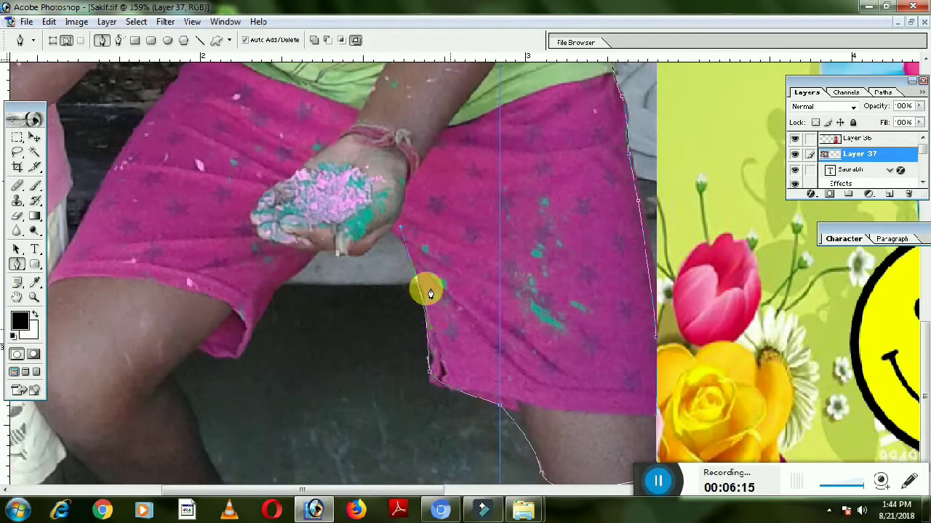
Step: Trace curved anchors along the shorts' inner edge and hem down to the leg
drag(389, 231, 323, 245)
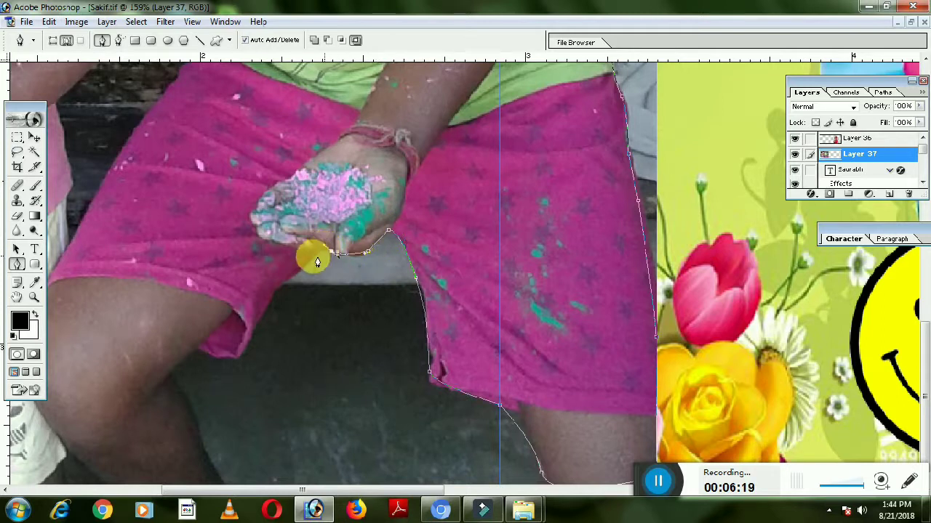
drag(324, 246, 279, 287)
drag(243, 354, 201, 348)
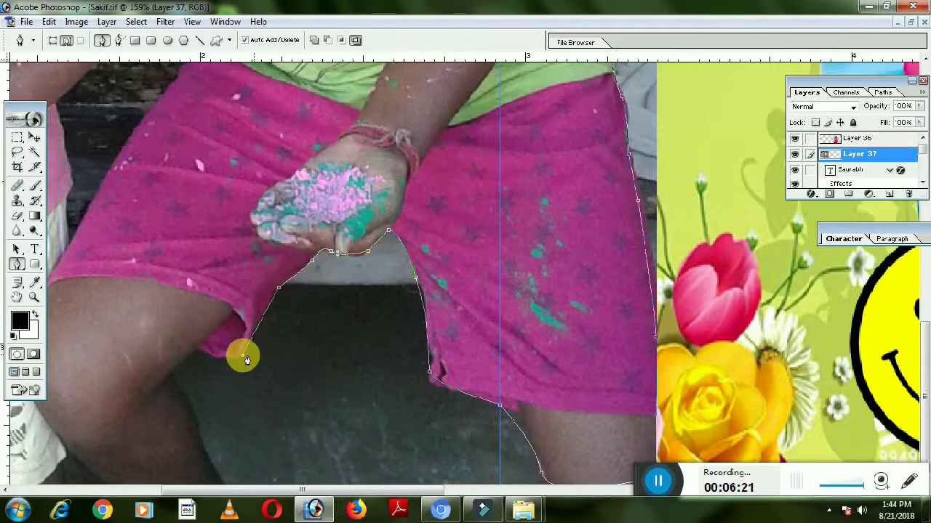
click(169, 376)
drag(197, 436, 188, 336)
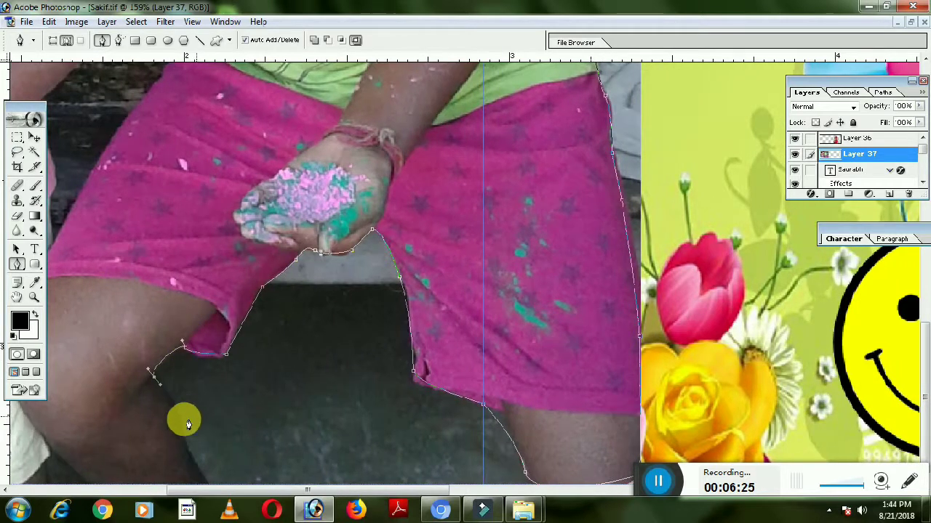
click(188, 450)
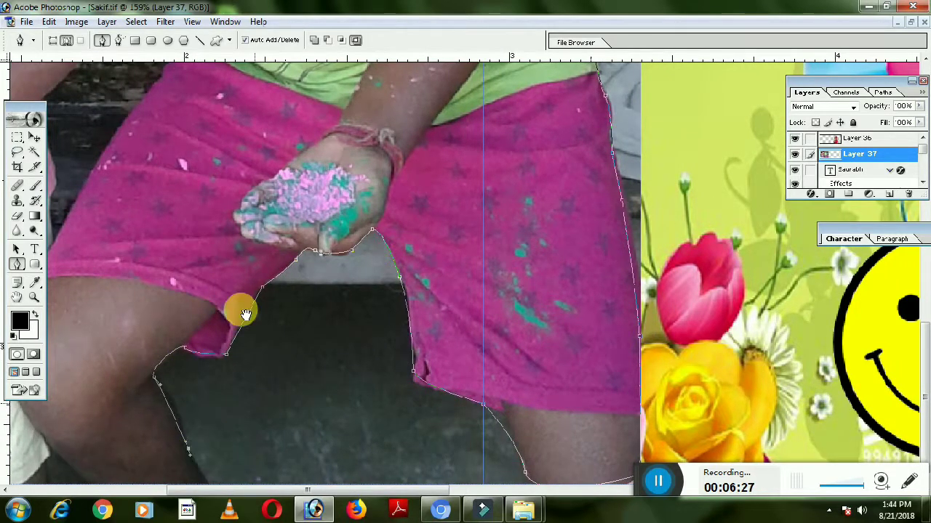
scroll(218, 478, down, 2)
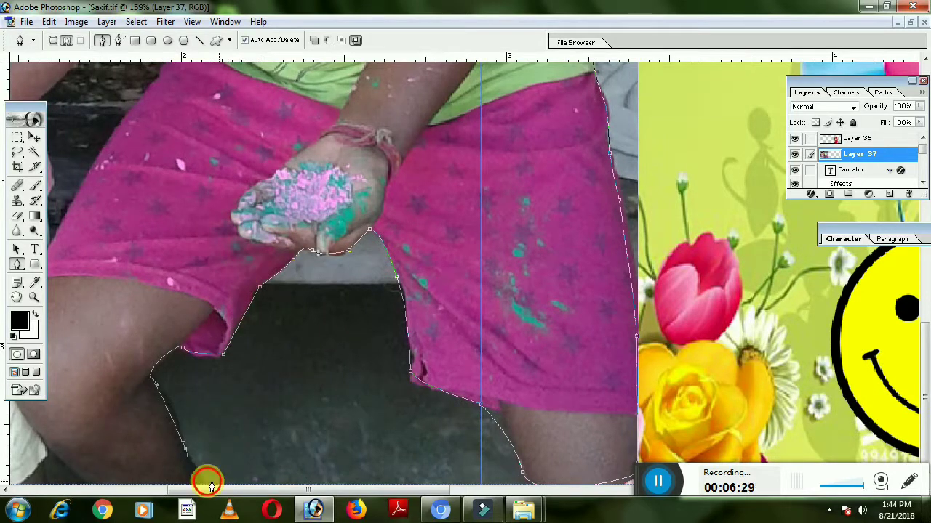
scroll(255, 401, down, 3)
scroll(258, 404, down, 3)
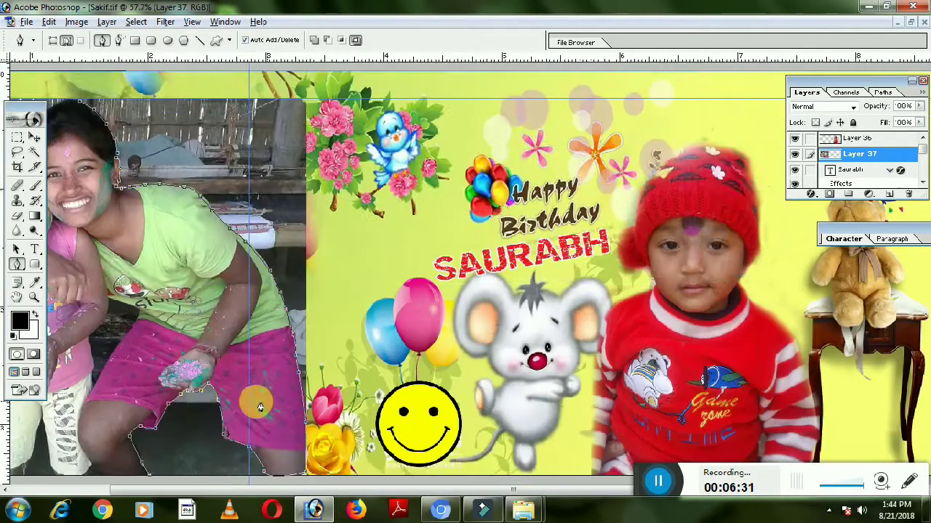
Step: Hide the palettes and add Pen anchors up the younger child's leg and outer arm edge
scroll(233, 421, down, 3)
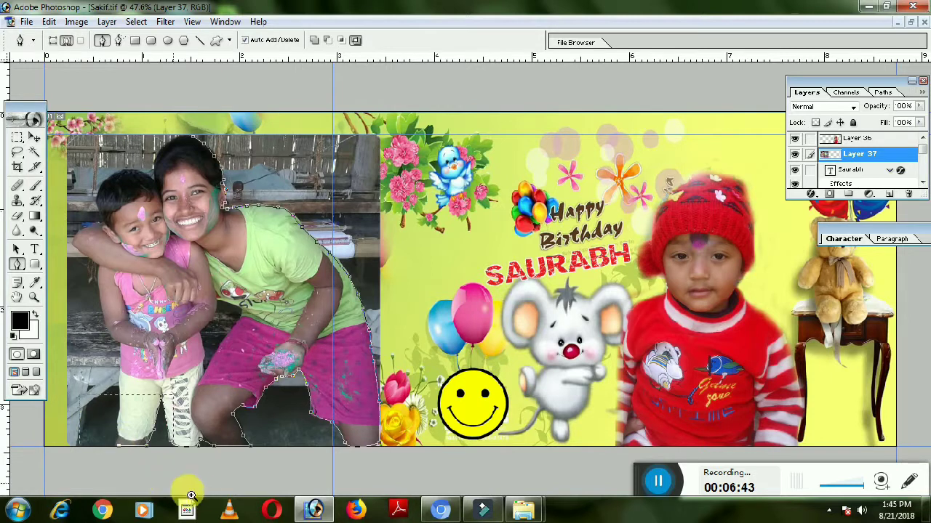
drag(159, 480, 184, 447)
alt+click(274, 428)
alt+click(273, 429)
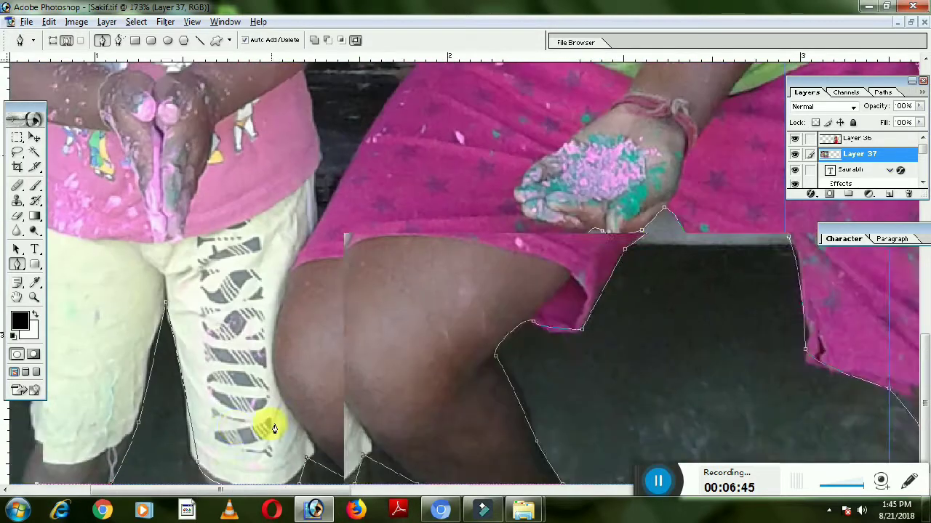
key(Tab)
drag(117, 375, 249, 391)
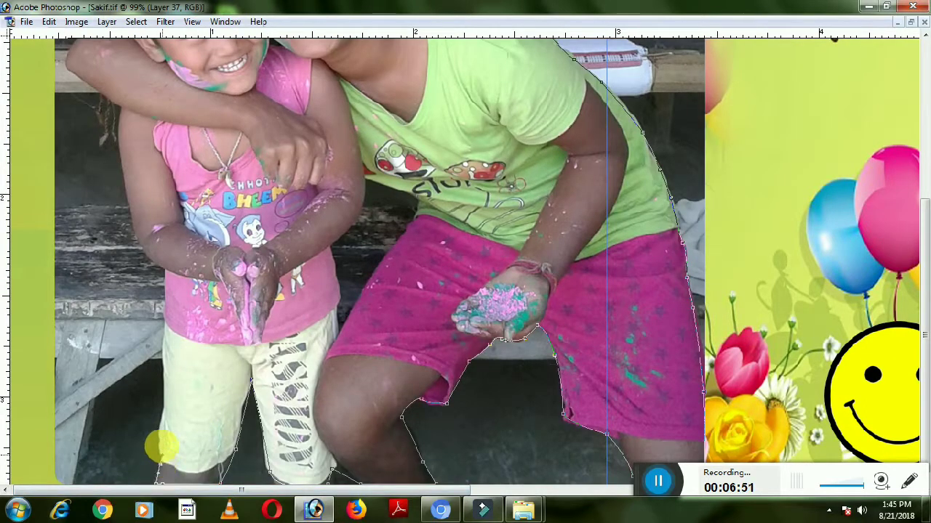
click(163, 339)
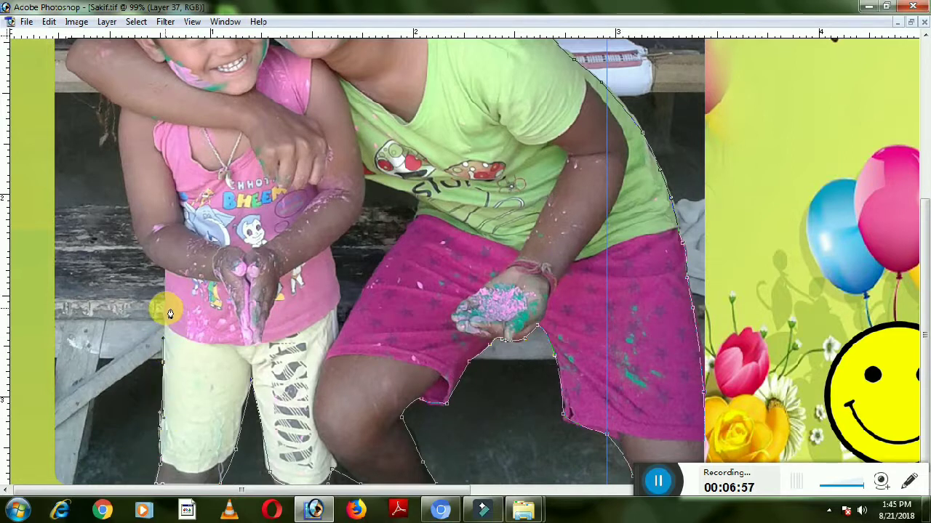
click(149, 273)
click(135, 228)
click(122, 182)
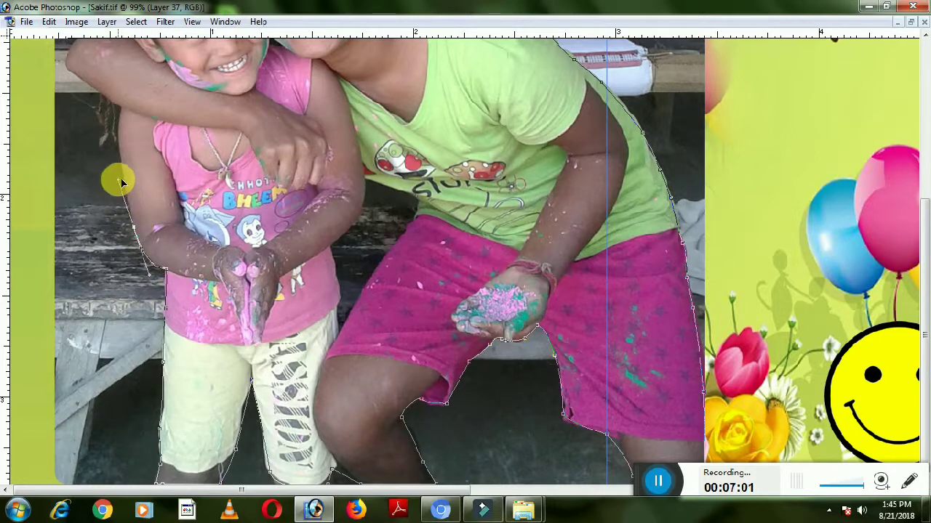
click(121, 149)
click(220, 275)
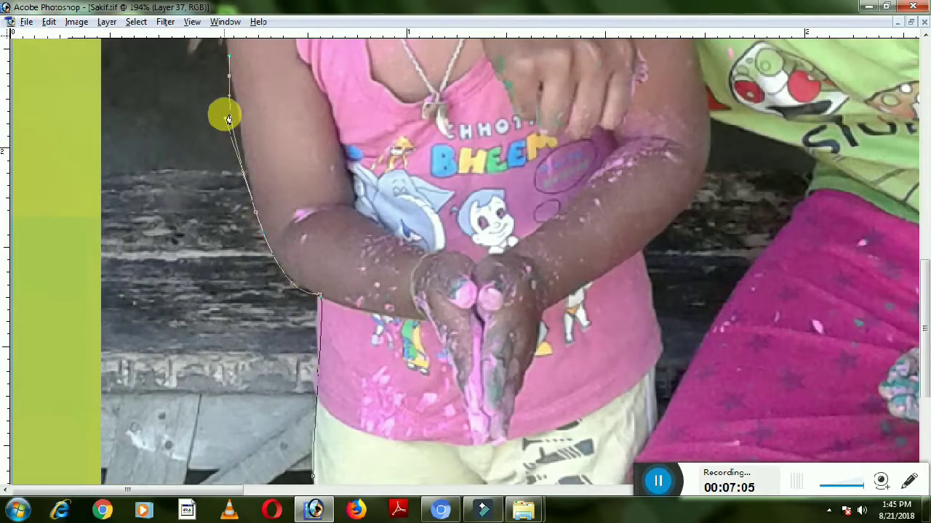
Step: Curve the path over the top of the arm and up the boy's shoulder
drag(225, 120, 242, 138)
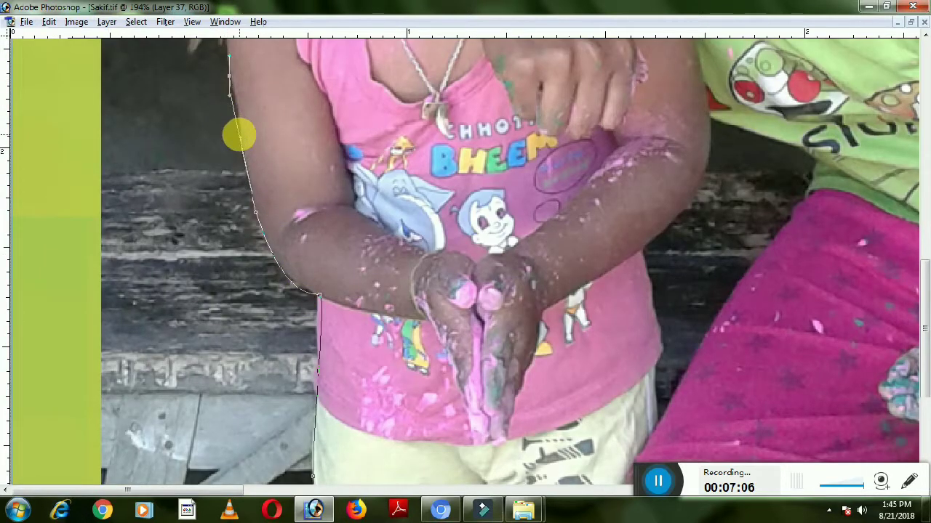
scroll(240, 135, up, 3)
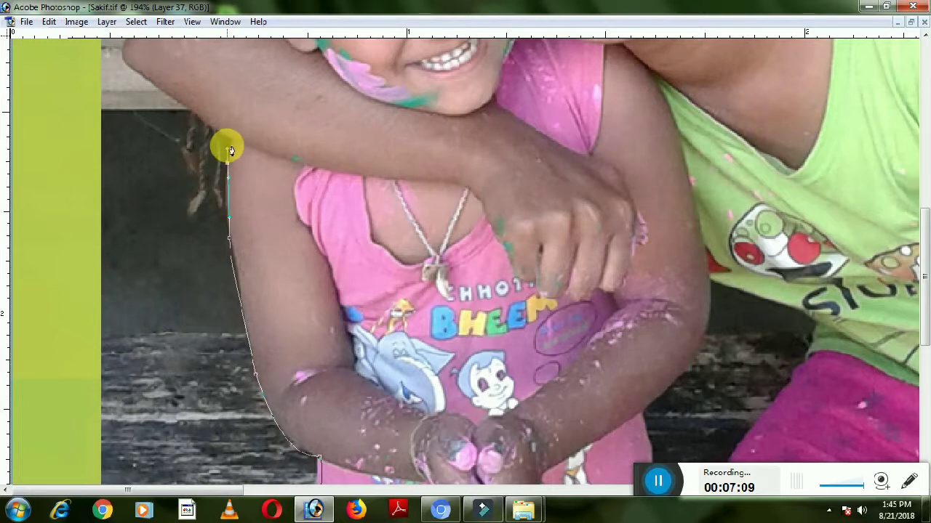
mouse_move(129, 75)
mouse_down()
mouse_move(125, 56)
mouse_move(136, 67)
mouse_up()
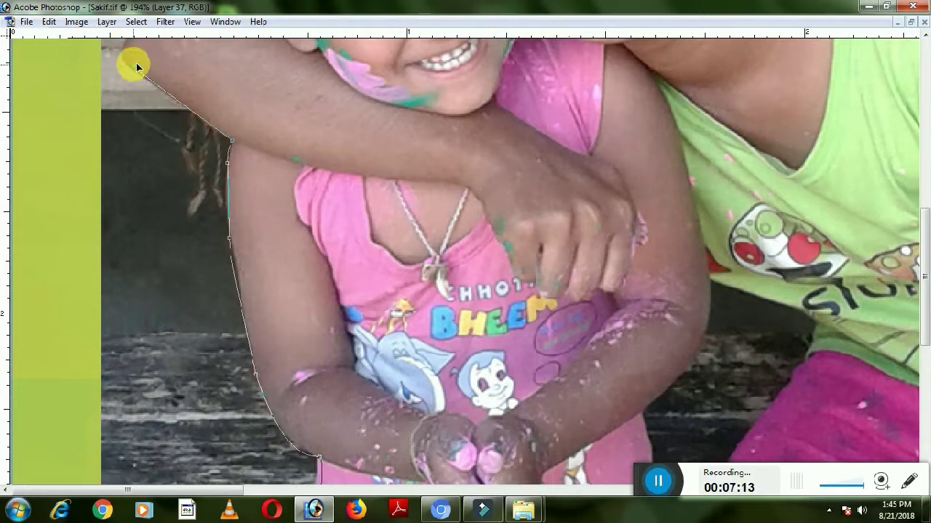
scroll(137, 67, up, 2)
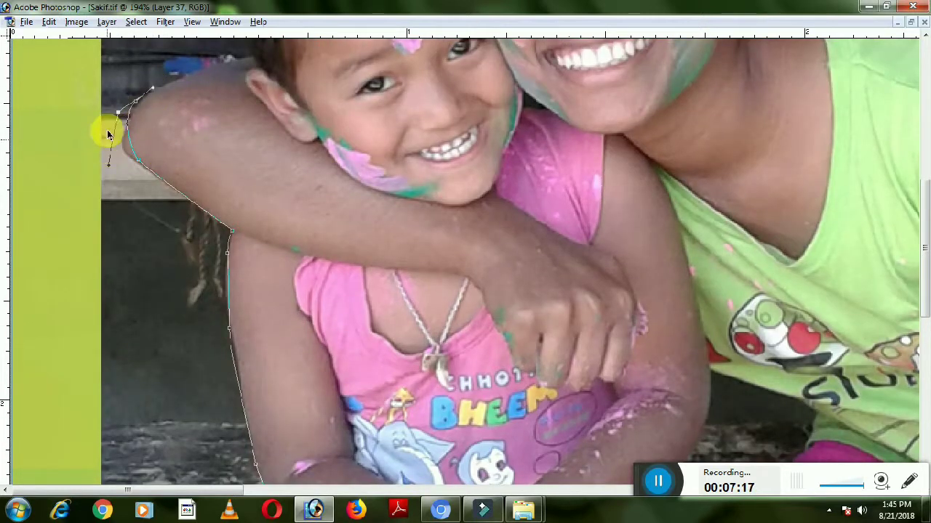
drag(122, 117, 109, 161)
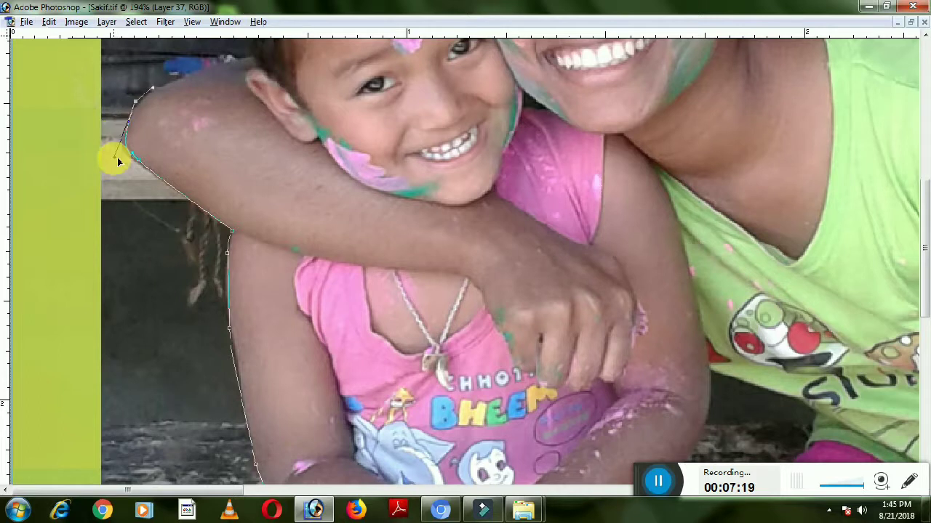
drag(187, 75, 192, 71)
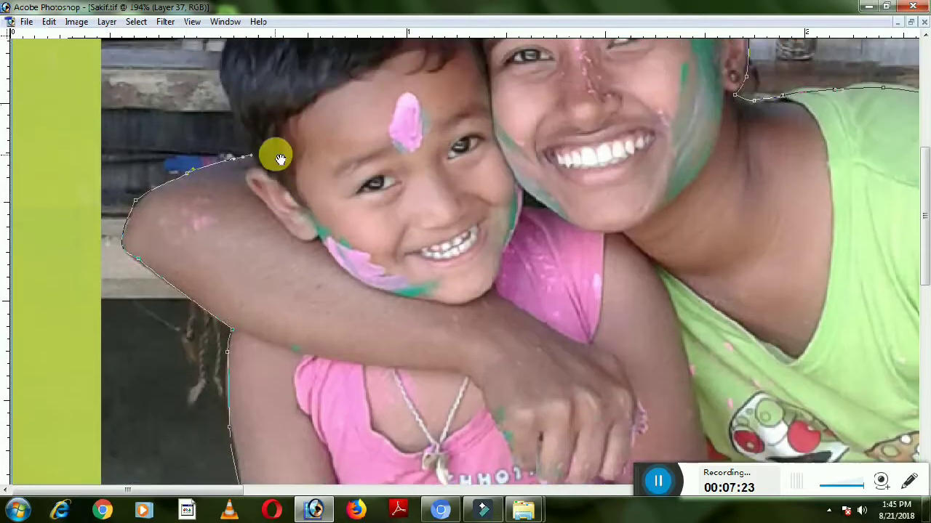
Step: Trace the outline over the boy's head and up the woman's hair to its top
drag(254, 53, 276, 152)
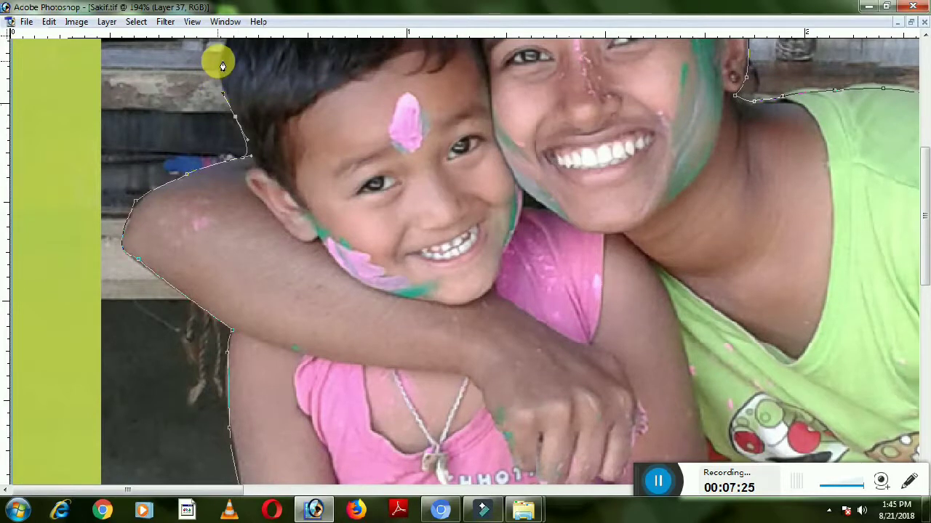
drag(228, 46, 245, 202)
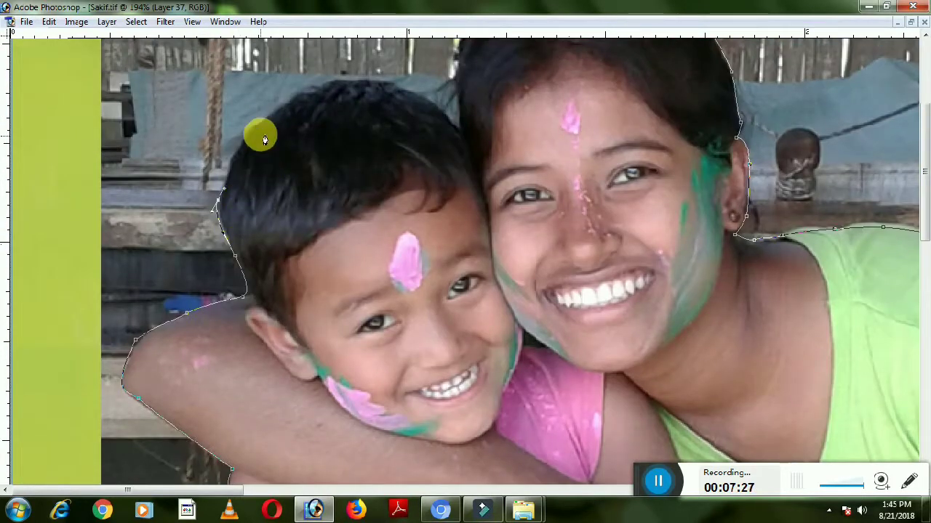
drag(311, 90, 320, 85)
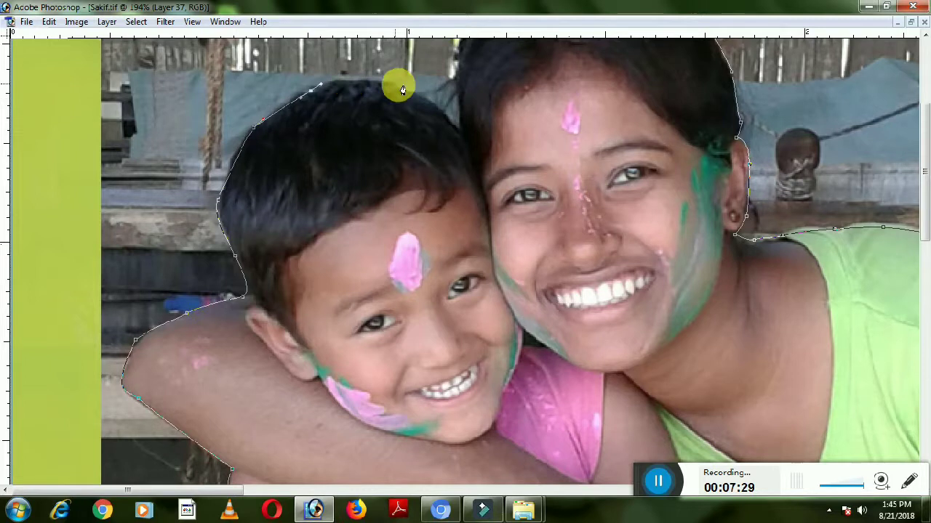
mouse_move(400, 85)
mouse_down()
mouse_move(429, 97)
mouse_move(465, 172)
mouse_up()
drag(458, 137, 466, 121)
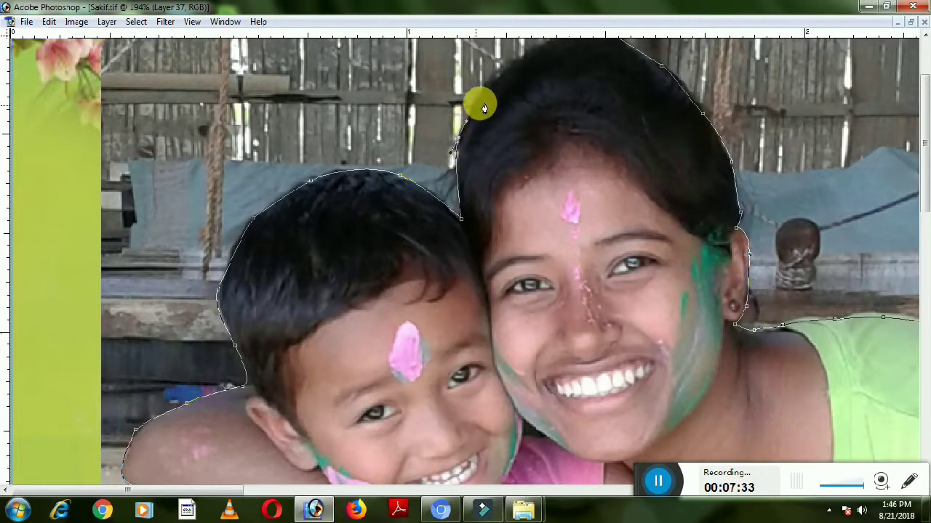
click(550, 42)
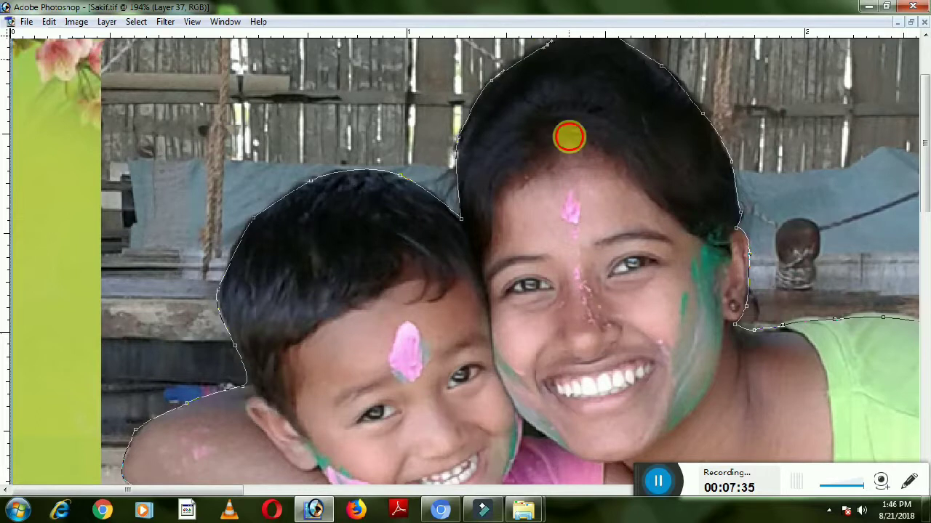
Step: Close the path, turn it into a selection, and copy the people to a new layer
drag(591, 40, 592, 120)
key(ctrl+Return)
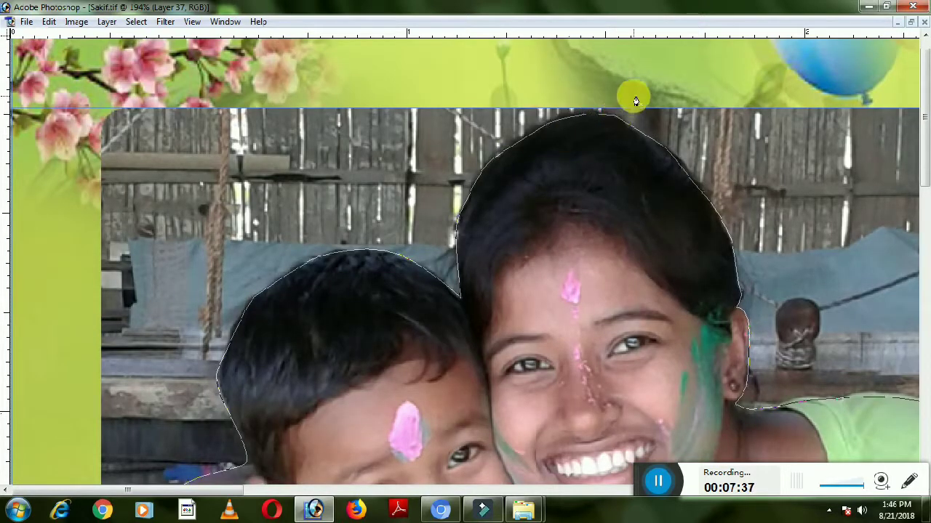
key(ctrl+j)
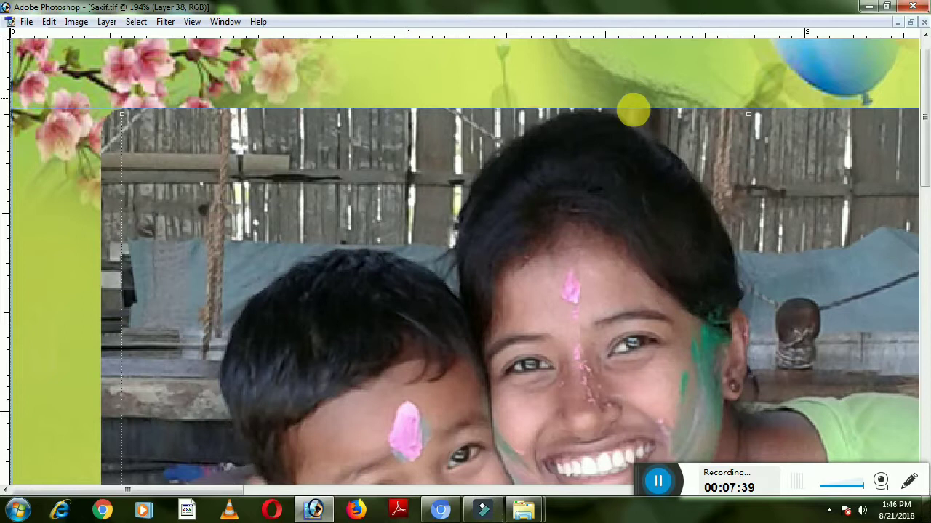
drag(487, 238, 513, 276)
Step: Delete the original Layer 37, zoom out, and nudge the cutout slightly up
right_click(443, 133)
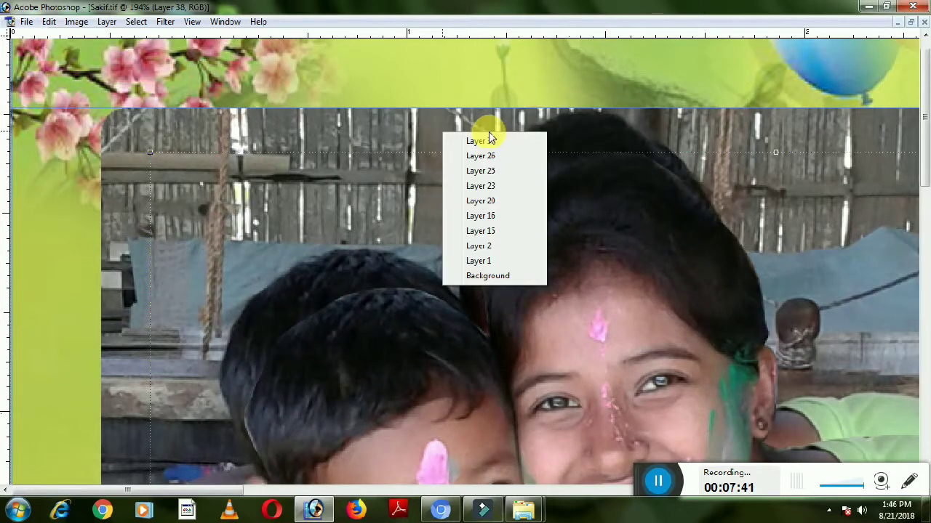
click(489, 141)
key(alt+l)
key(d)
key(Return)
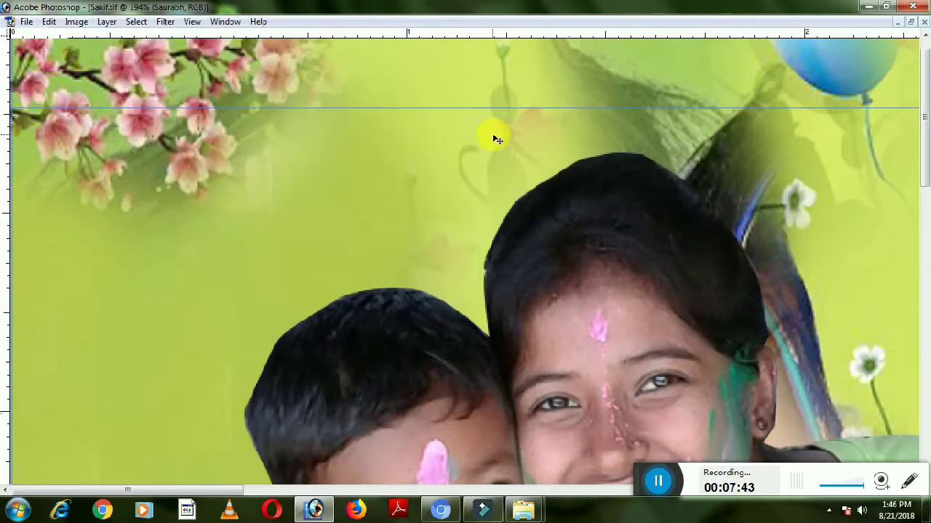
key(ctrl+1)
key(ctrl+minus)
key(ctrl+minus)
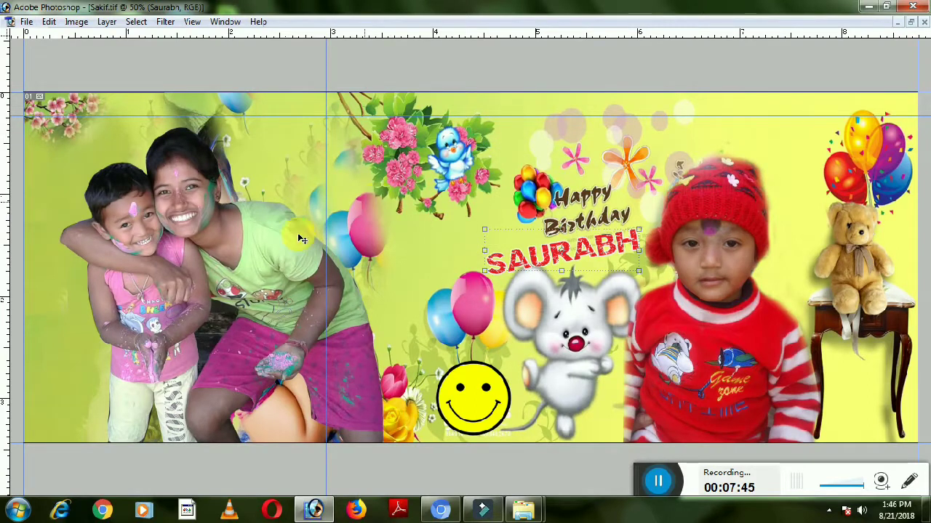
mouse_move(234, 272)
mouse_down()
mouse_move(232, 260)
mouse_move(219, 271)
mouse_up()
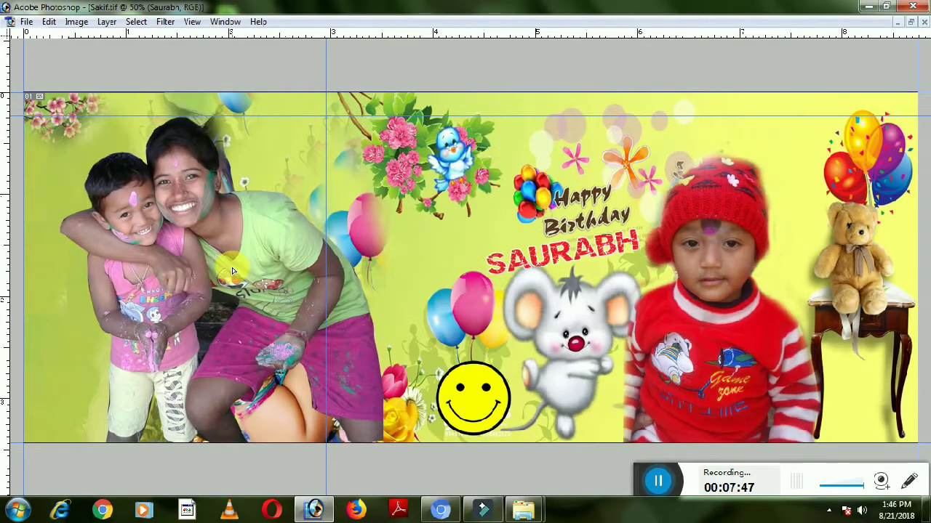
Step: On the cutout layer, lasso the dark gap between arm and shorts and delete it
click(217, 271)
click(209, 351)
drag(209, 351, 349, 333)
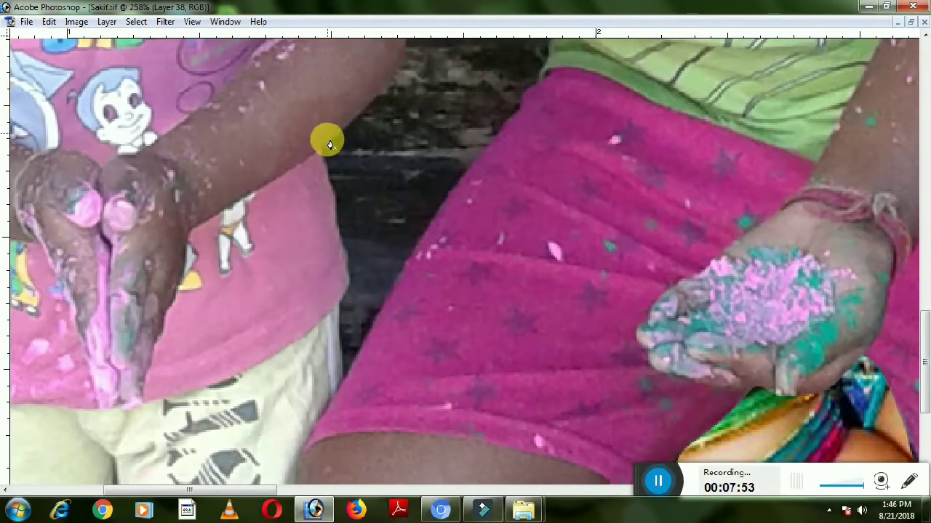
click(345, 255)
click(343, 376)
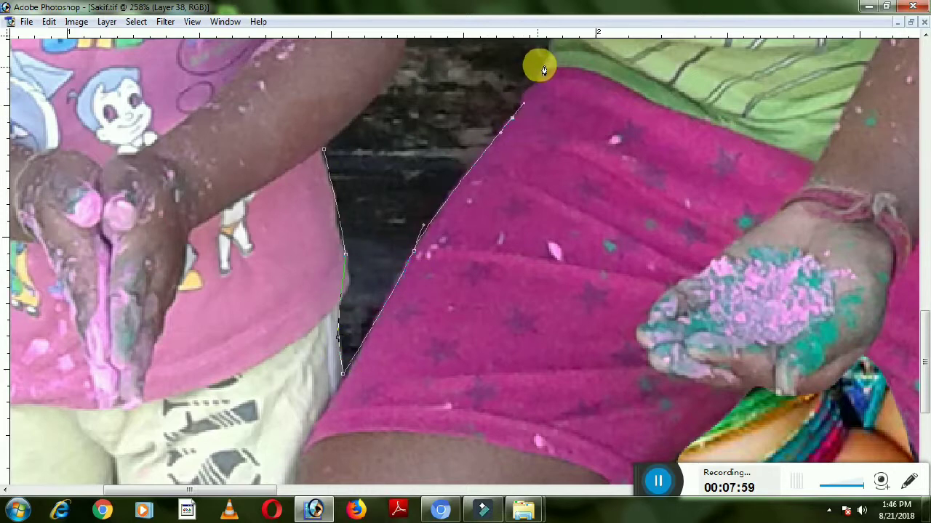
drag(550, 43, 554, 213)
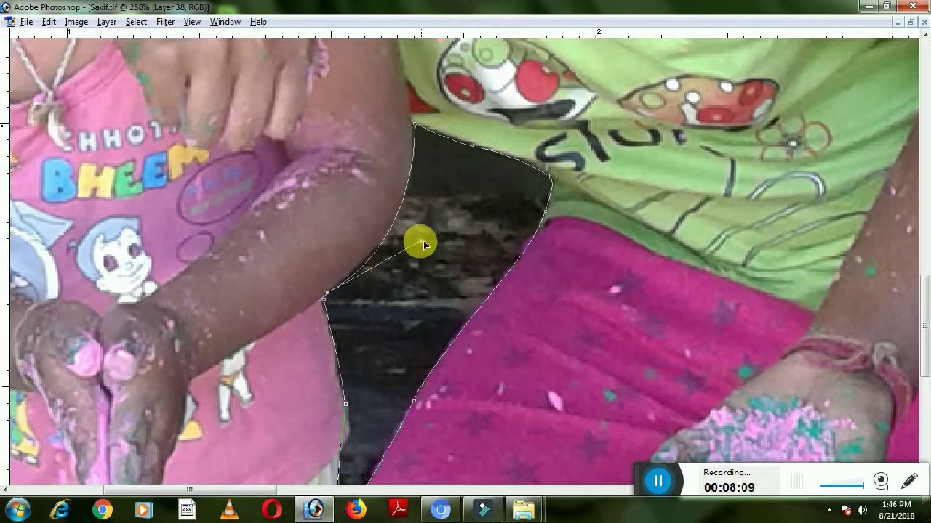
click(427, 218)
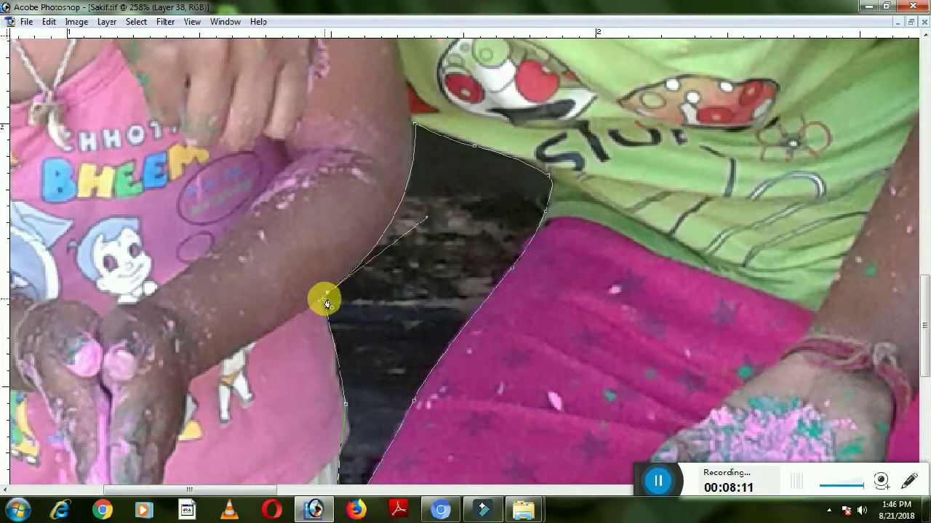
click(327, 302)
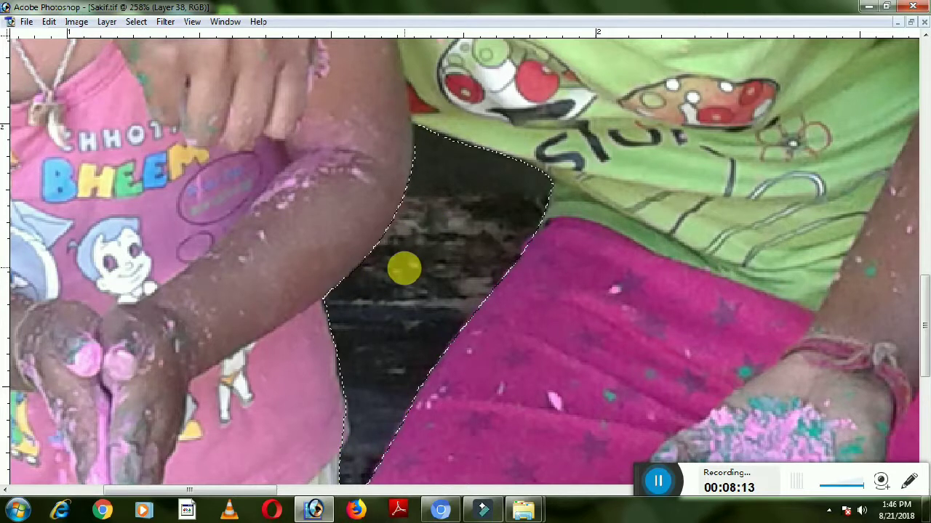
key(Delete)
key(ctrl+alt+0)
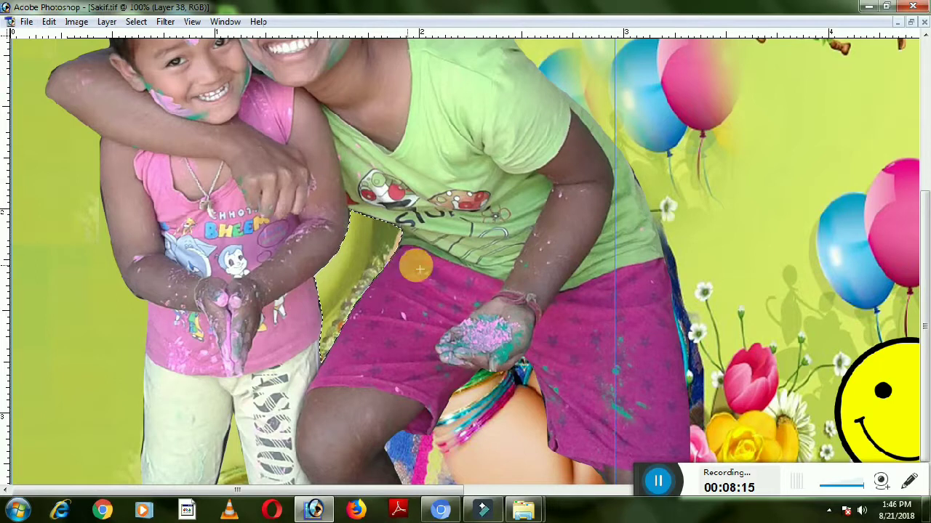
Step: Brush over the leftover dark edge along the girl's arm, then zoom back out
click(433, 253)
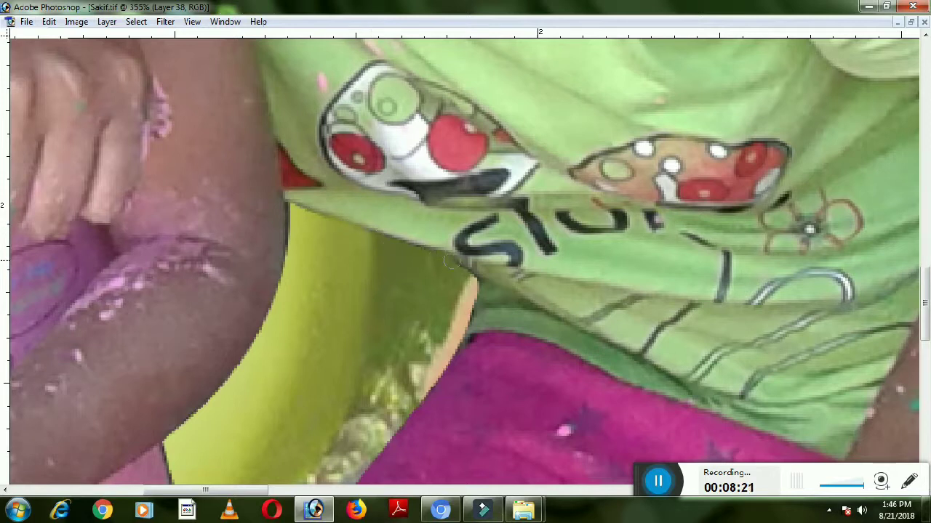
drag(371, 359, 451, 174)
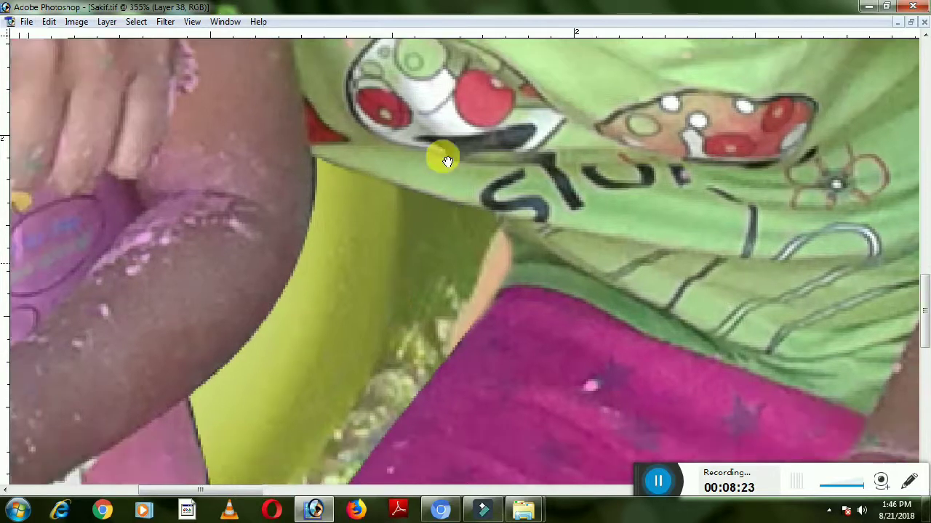
drag(250, 254, 262, 311)
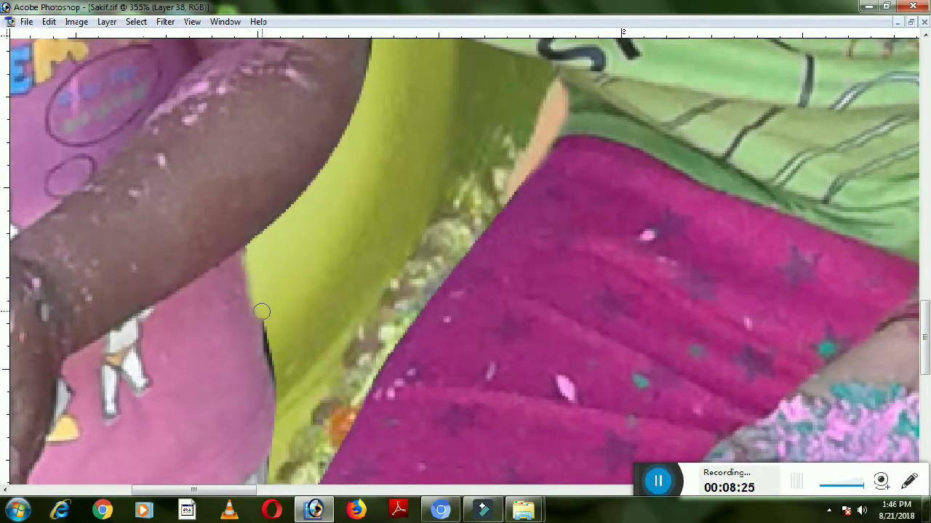
key(ctrl+minus)
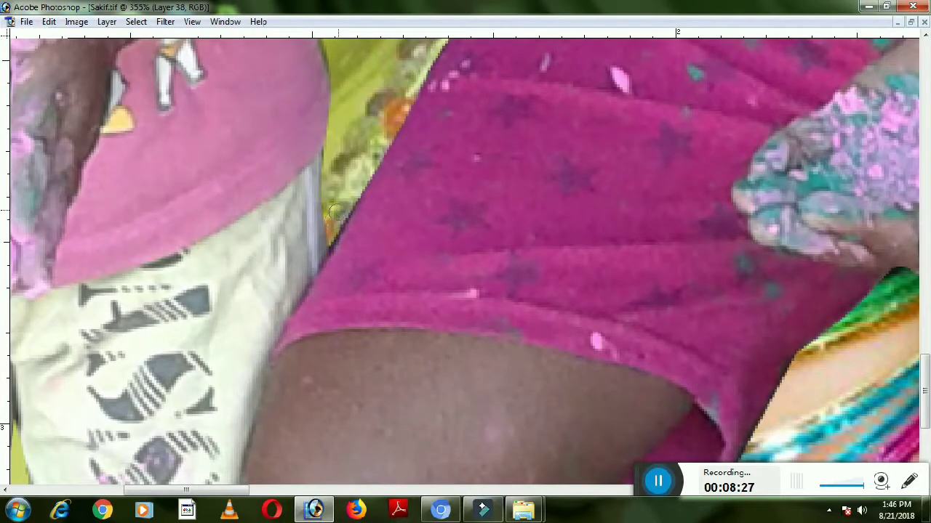
key(ctrl+minus)
key(ctrl+minus)
key(ctrl+minus)
key(ctrl+minus)
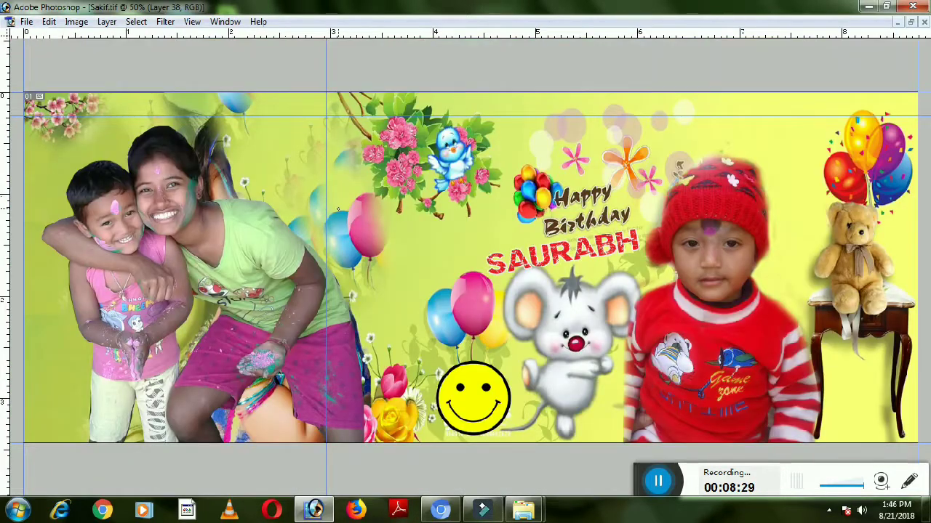
scroll(73, 458, up, 5)
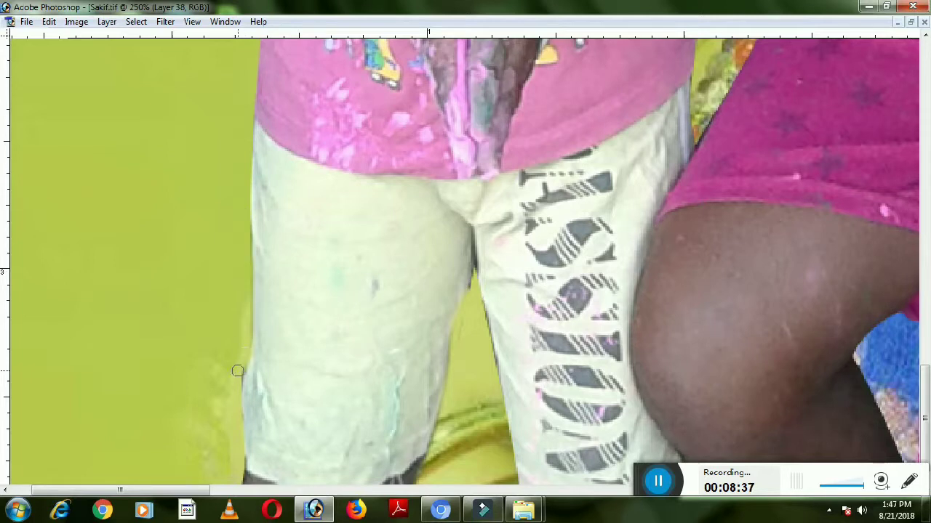
Step: Zoom to about 250% around the girl's head to check the hair cutout, then fit the banner on screen
scroll(324, 194, up, 3)
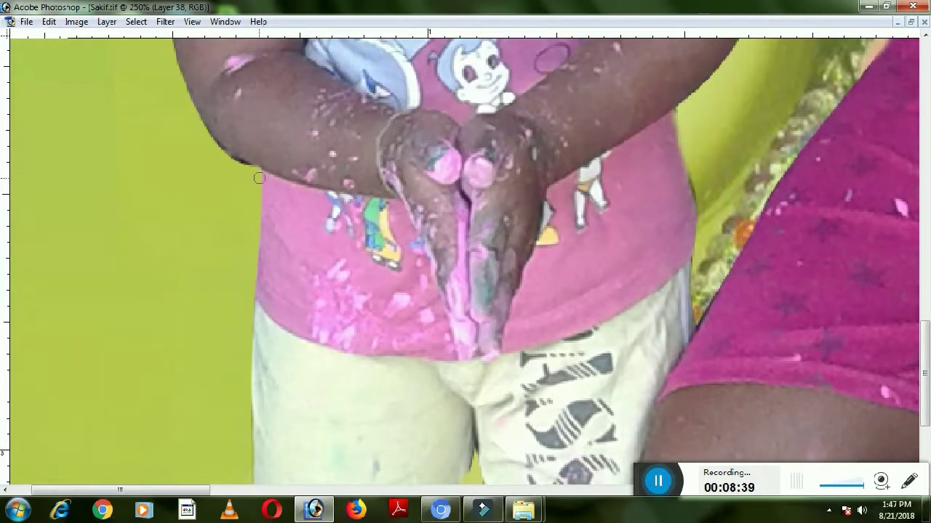
scroll(203, 134, up, 1)
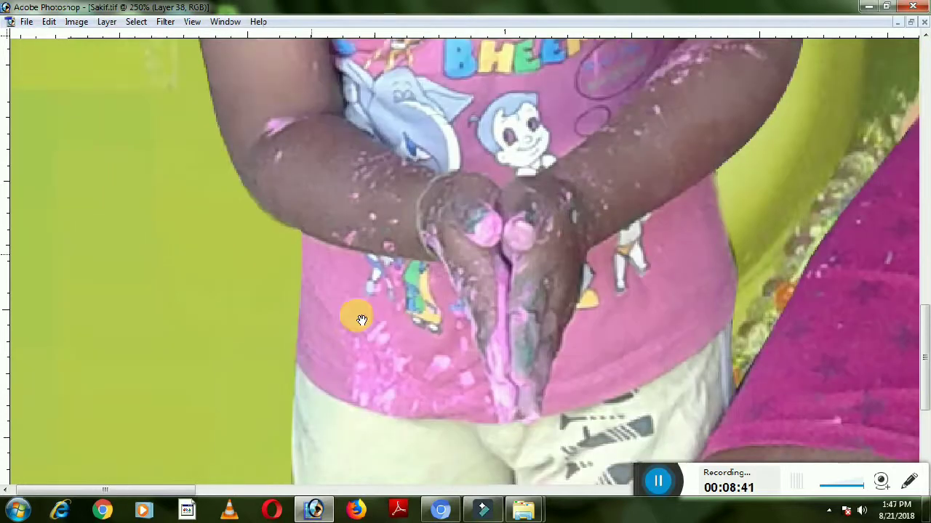
scroll(280, 297, up, 5)
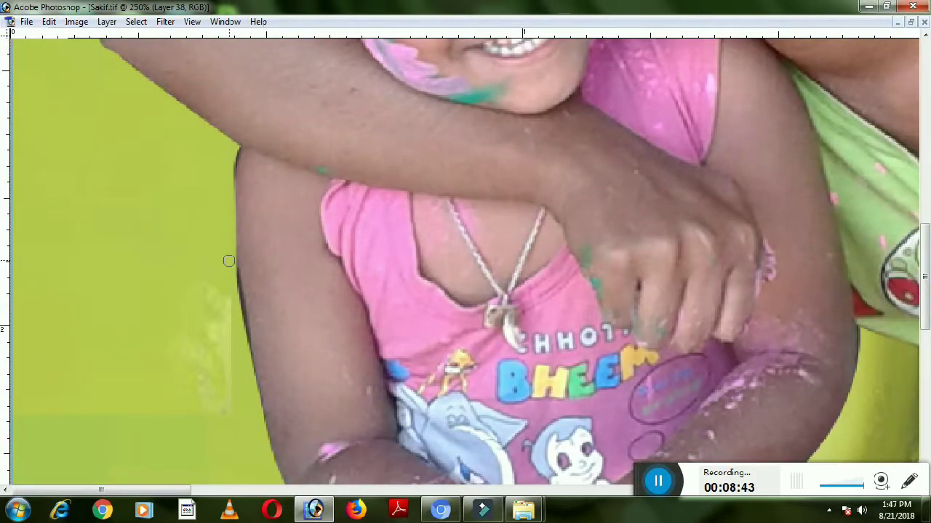
scroll(322, 353, up, 3)
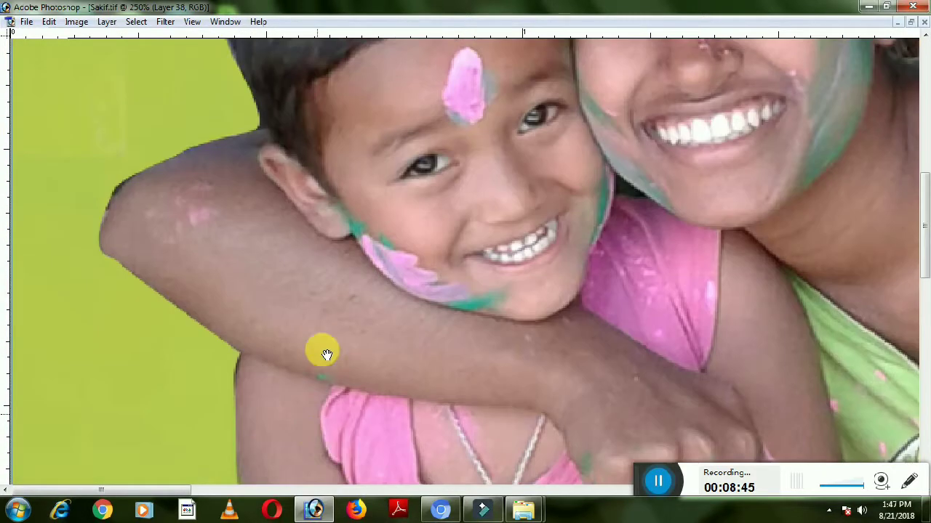
scroll(267, 324, up, 2)
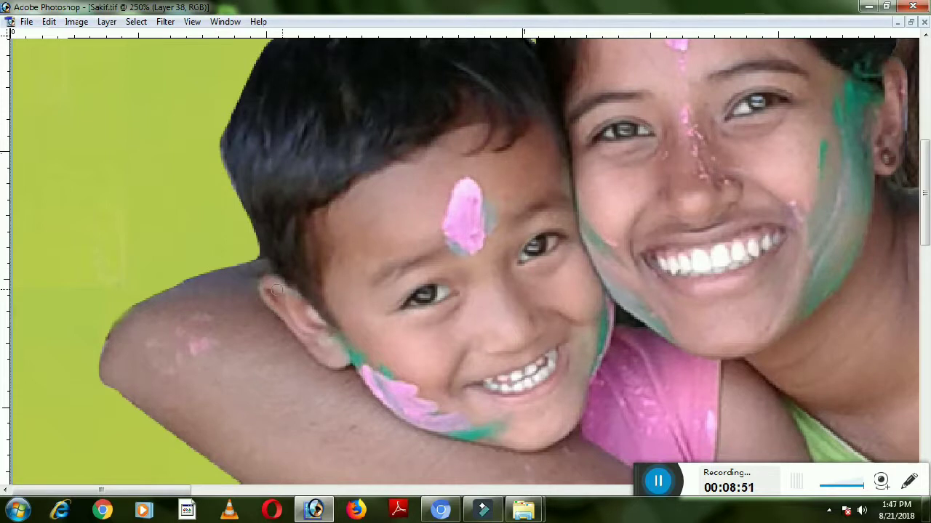
scroll(276, 288, up, 1)
scroll(359, 281, up, 2)
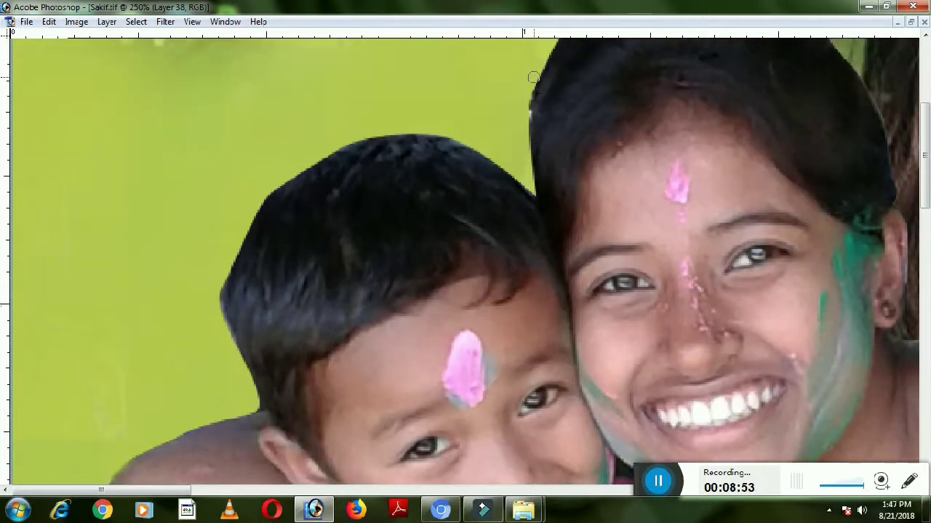
scroll(436, 326, up, 3)
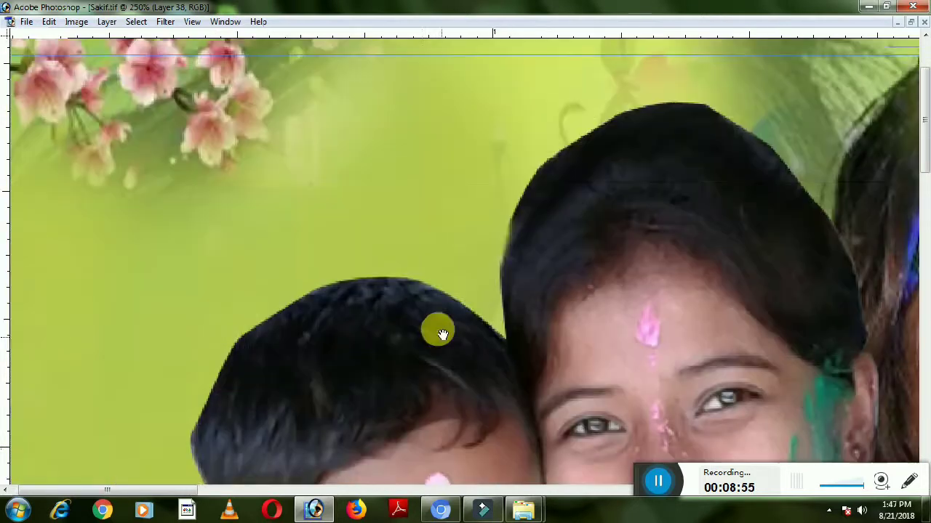
scroll(312, 235, down, 2)
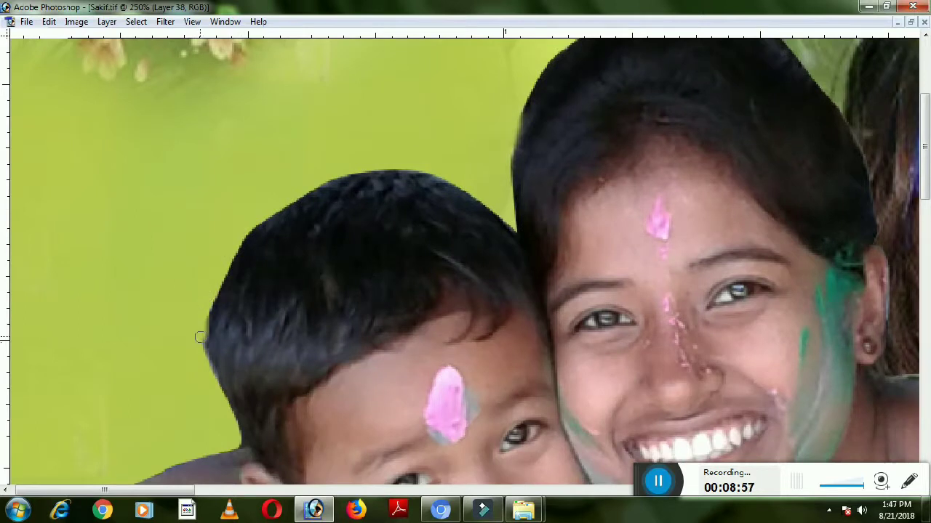
scroll(320, 255, up, 2)
scroll(320, 254, right, 6)
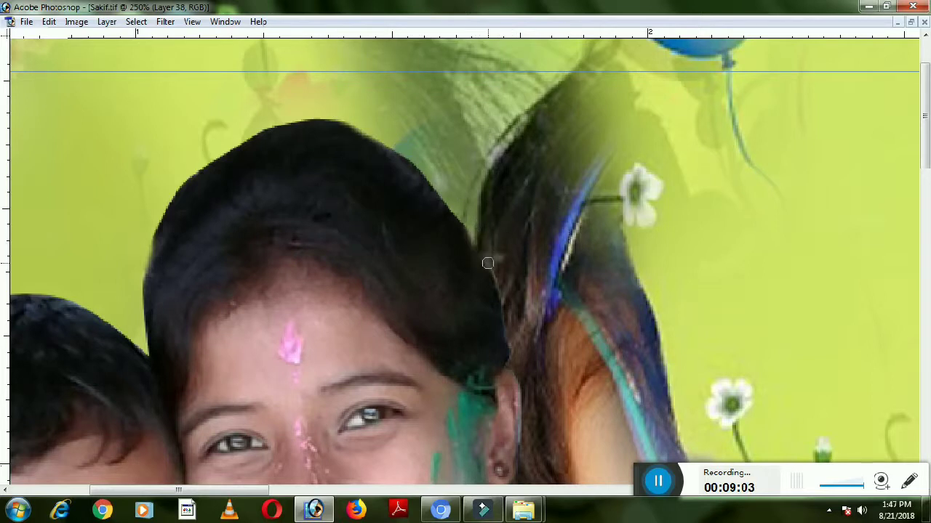
scroll(523, 305, down, 2)
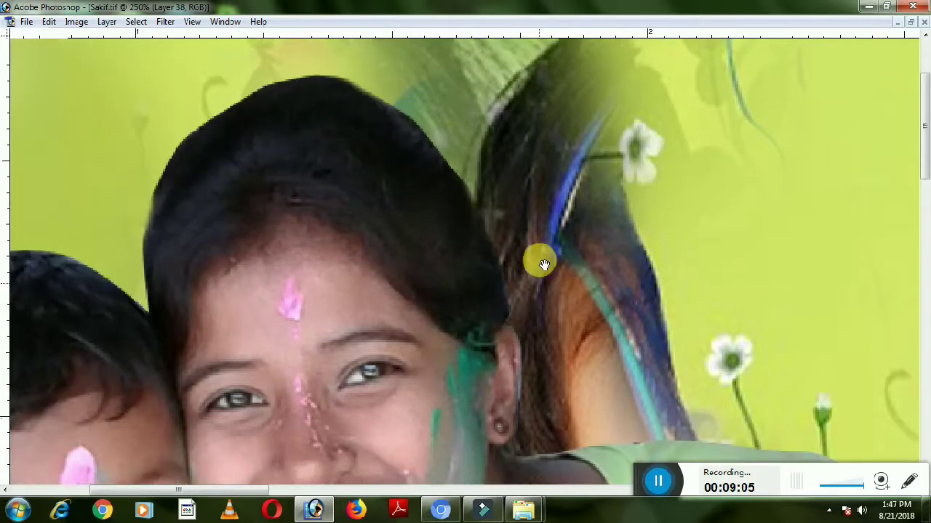
scroll(538, 258, down, 2)
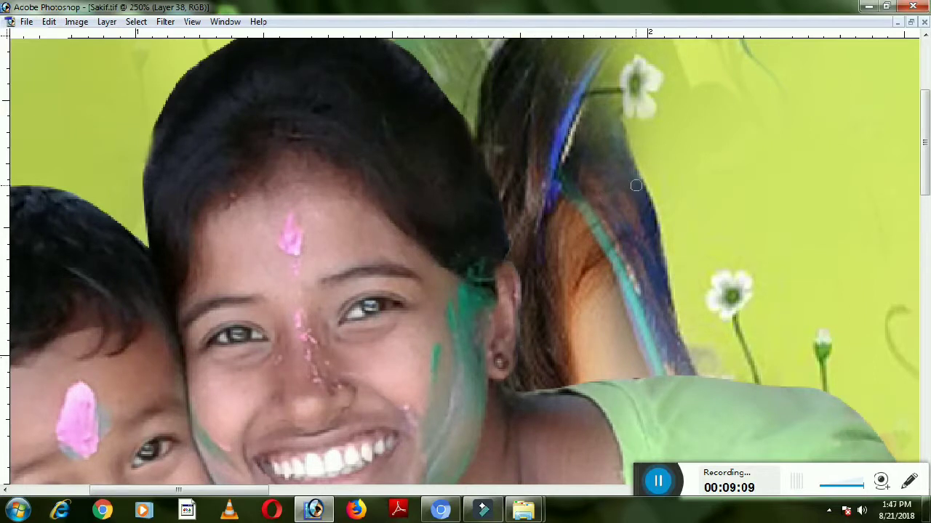
scroll(628, 188, up, 1)
key(ctrl+0)
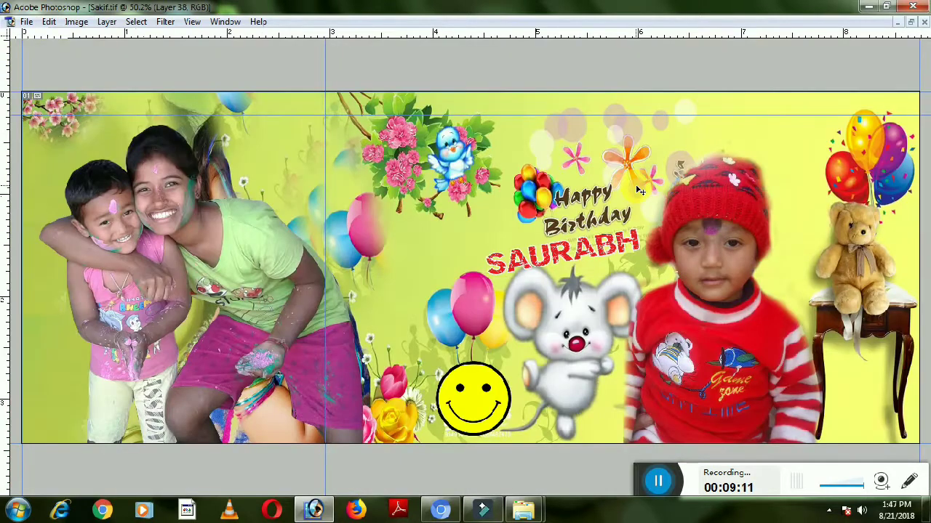
Step: On Layer 26, brush away the stray dark hair beside the girl's head and lighten near her shorts
key(ctrl+t)
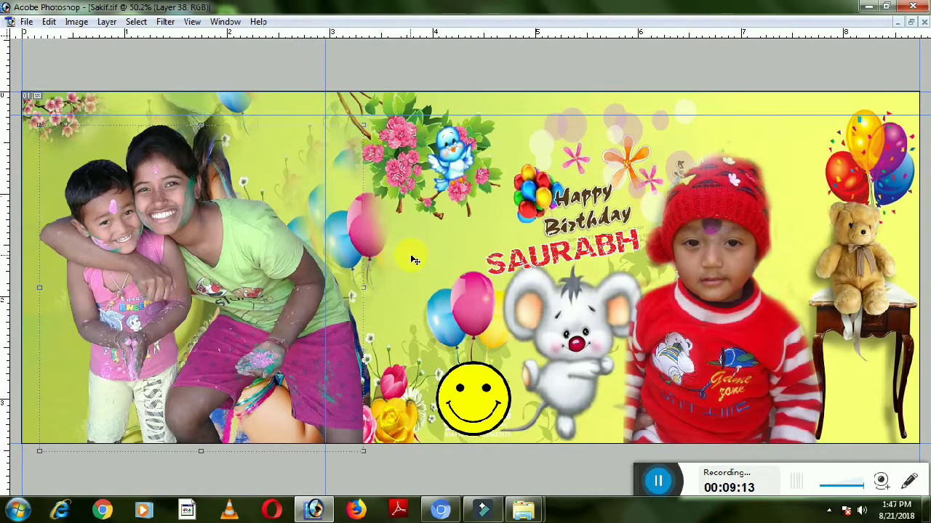
right_click(285, 161)
click(309, 170)
mouse_move(238, 138)
mouse_down()
mouse_move(222, 185)
mouse_move(175, 98)
mouse_up()
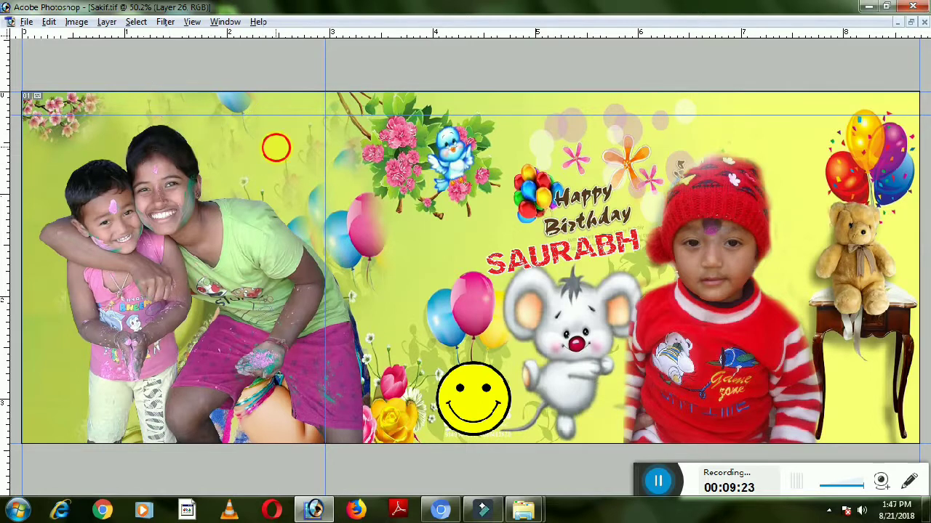
mouse_move(378, 327)
mouse_down()
mouse_move(372, 280)
mouse_move(370, 322)
mouse_up()
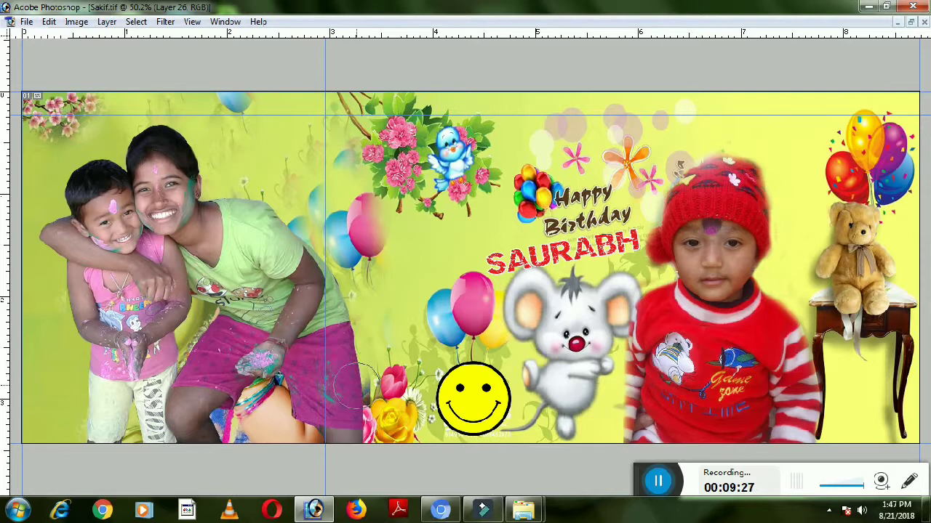
key(v)
right_click(322, 370)
click(319, 373)
Step: Select Layer 38, the people photo, and shift it slightly up and left
right_click(320, 373)
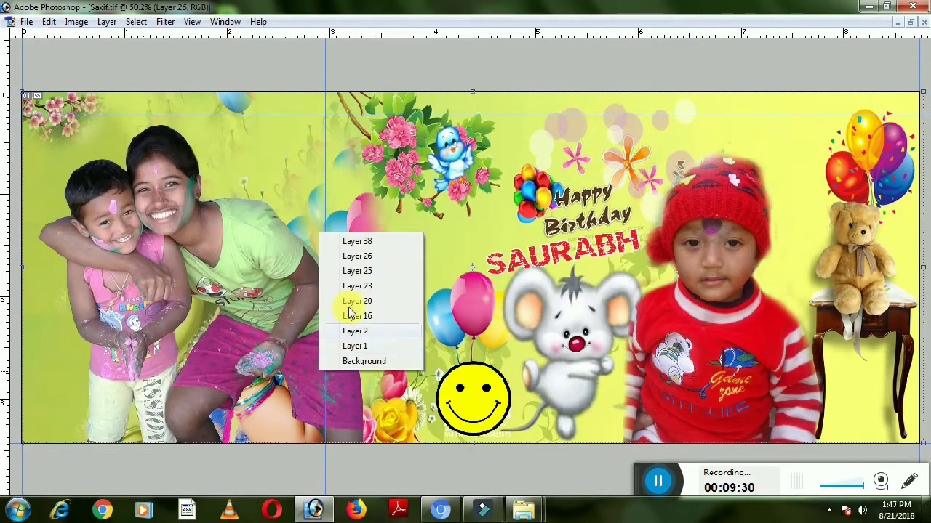
click(342, 242)
mouse_move(286, 309)
mouse_down()
mouse_move(259, 306)
mouse_move(281, 308)
mouse_up()
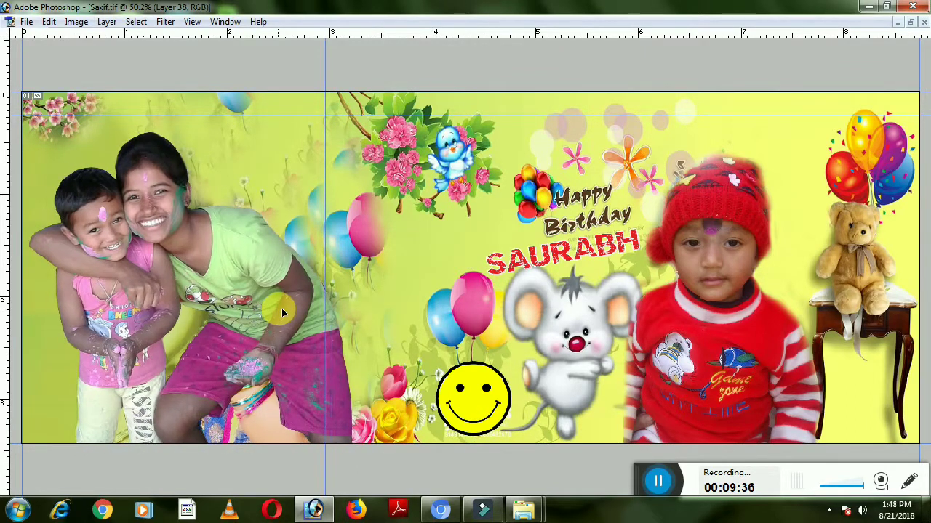
Step: On Layer 26, brush the background clean beside the girl's knee, near her feet and by the balloons
right_click(269, 184)
click(280, 189)
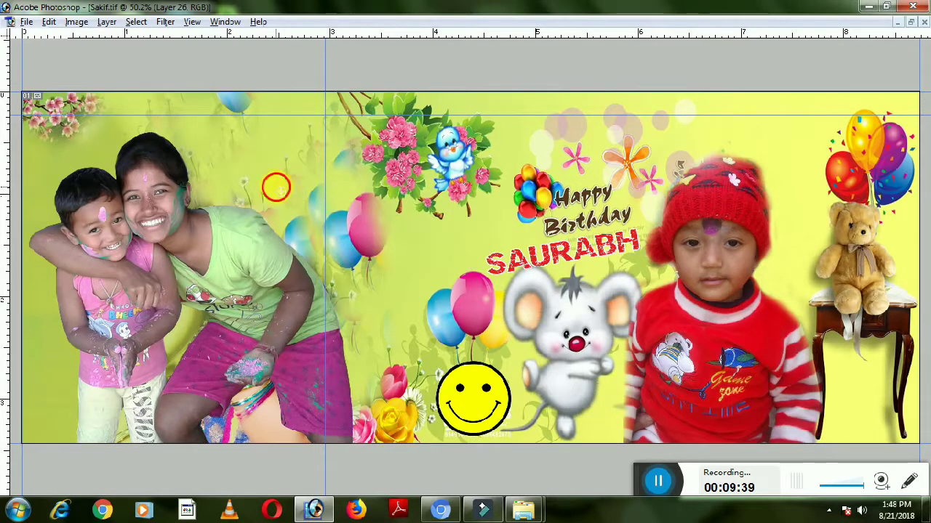
mouse_move(239, 386)
mouse_down()
mouse_move(270, 430)
mouse_move(298, 444)
mouse_up()
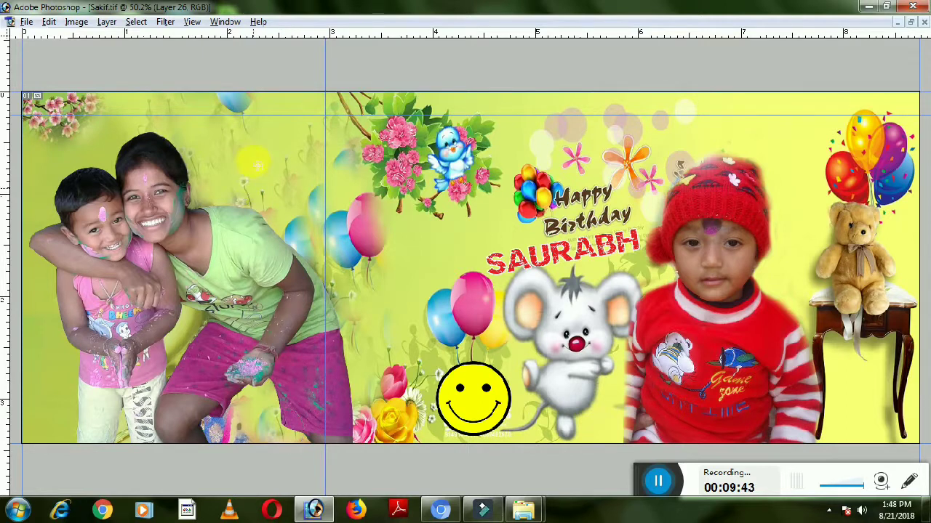
drag(233, 458, 218, 425)
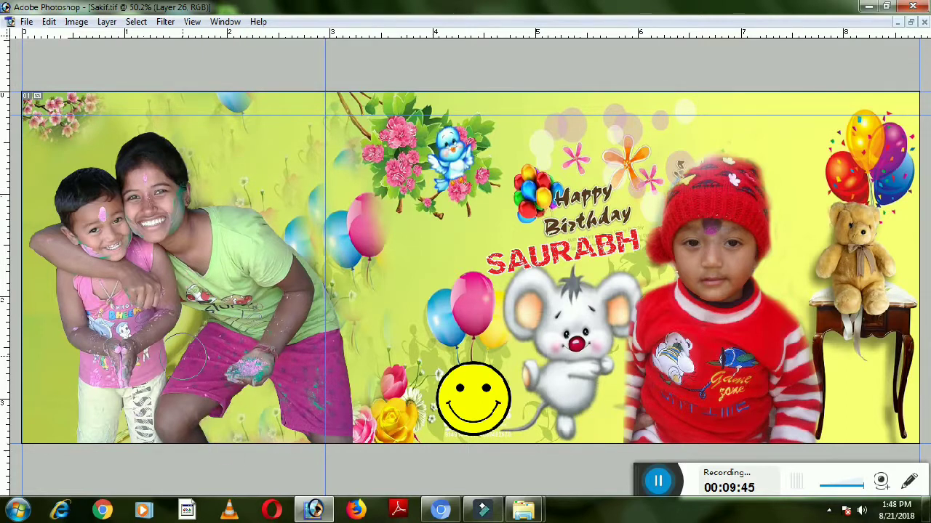
click(247, 153)
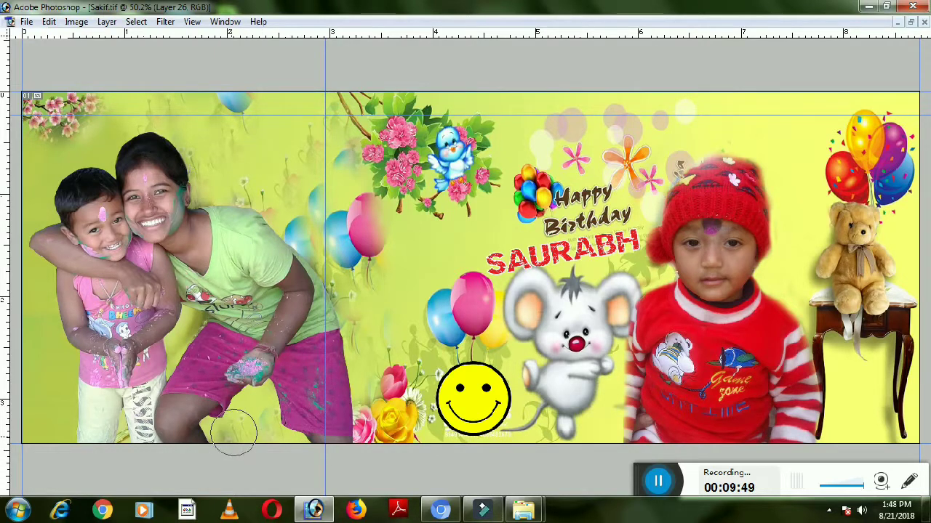
Step: Hide the guide lines and zoom out to see the whole design
key(ctrl+h)
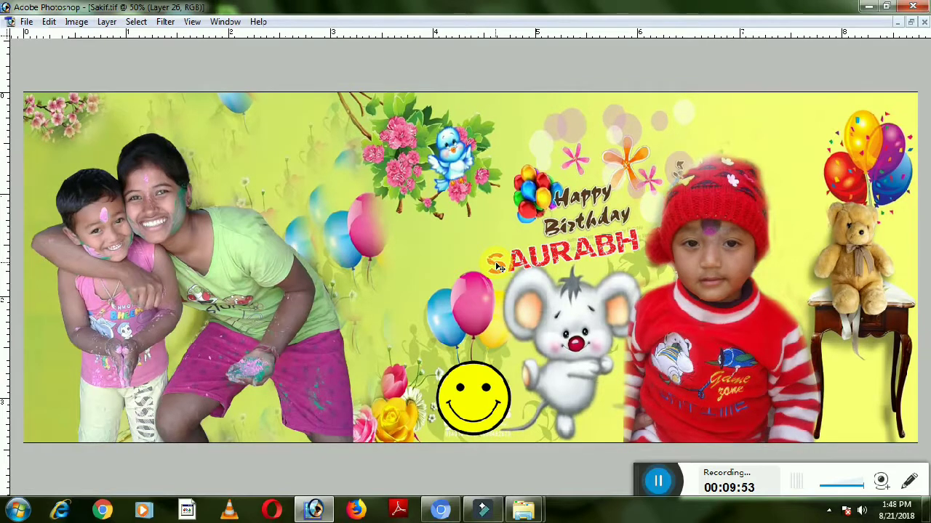
key(ctrl+minus)
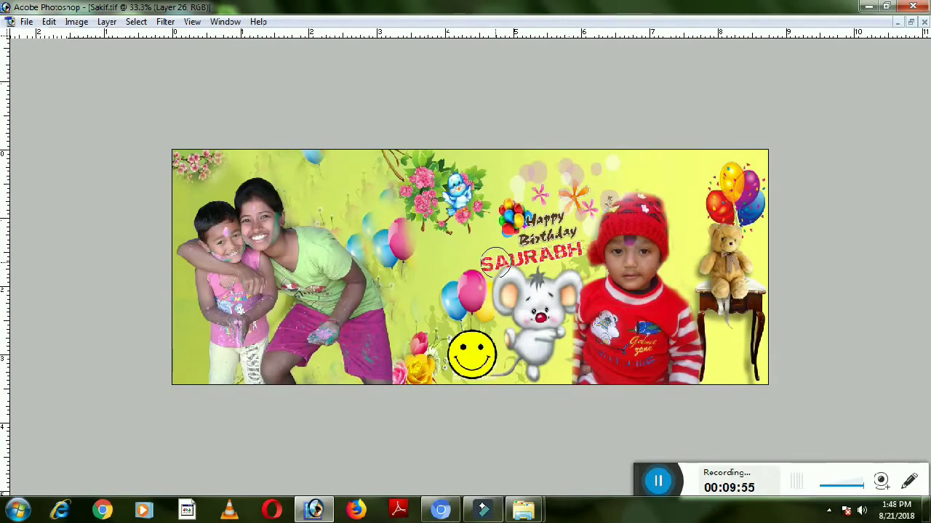
key(v)
right_click(366, 282)
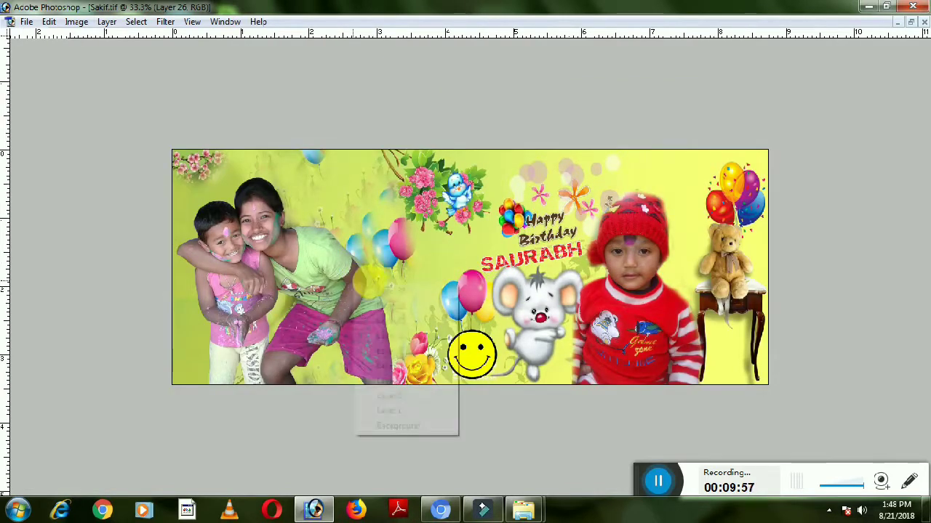
Step: Nudge Layer 38 slightly right and brighten it with Levels input values 0, 1.39 and 228
click(381, 291)
key(shift+Right)
key(shift+Right)
key(ctrl+l)
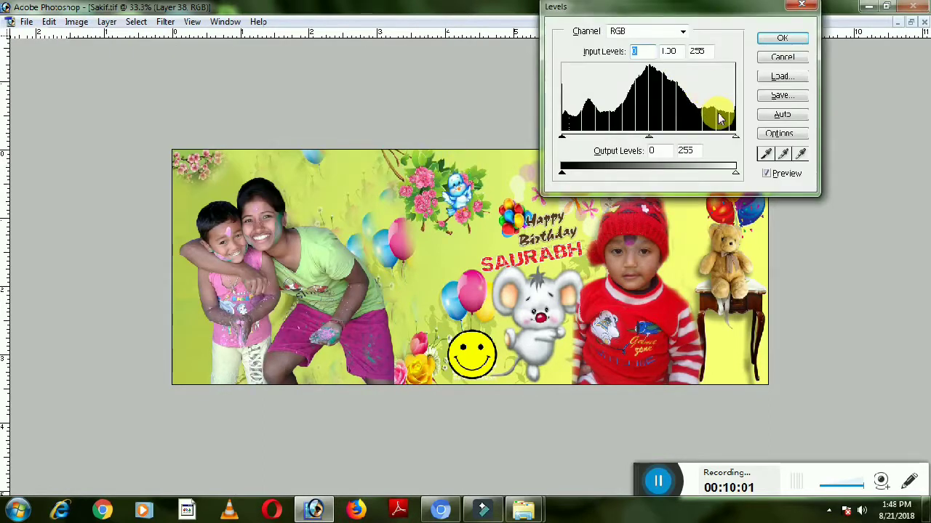
drag(734, 136, 709, 138)
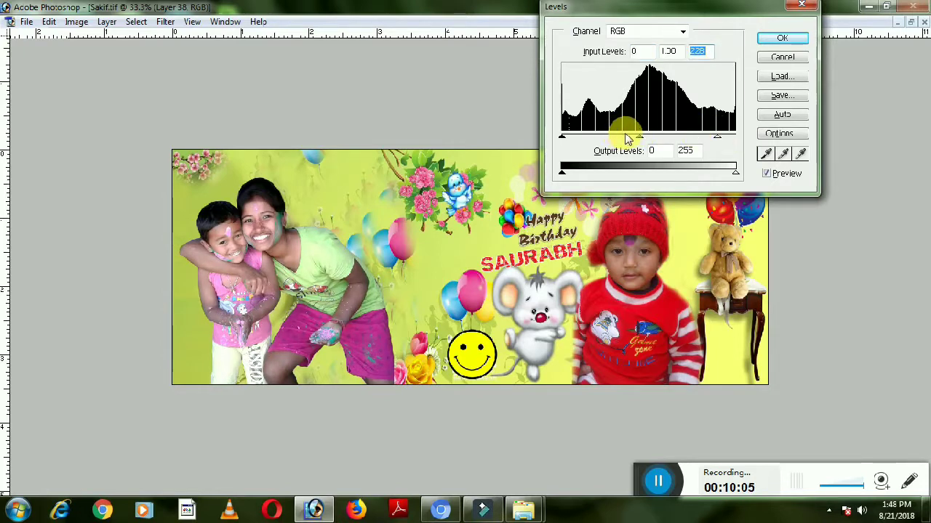
drag(639, 138, 632, 138)
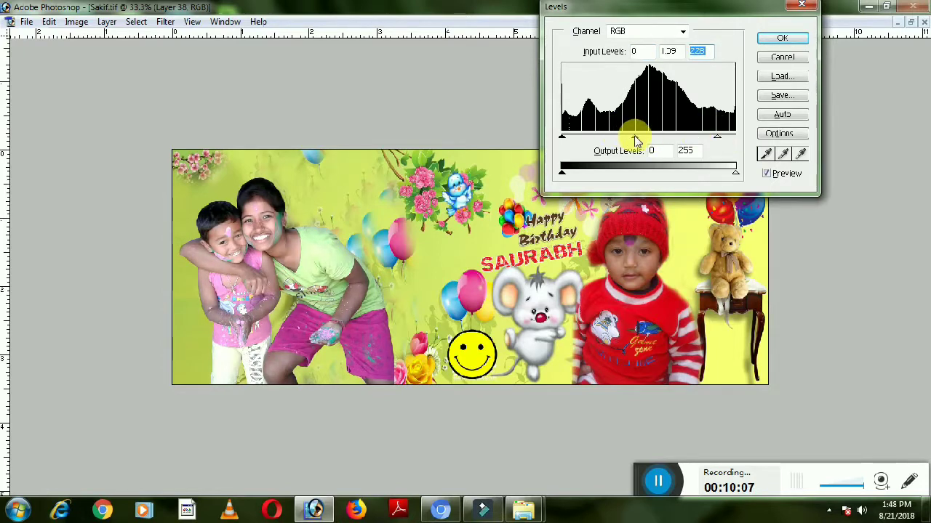
key(Return)
right_click(663, 244)
click(680, 260)
scroll(670, 229, up, 3)
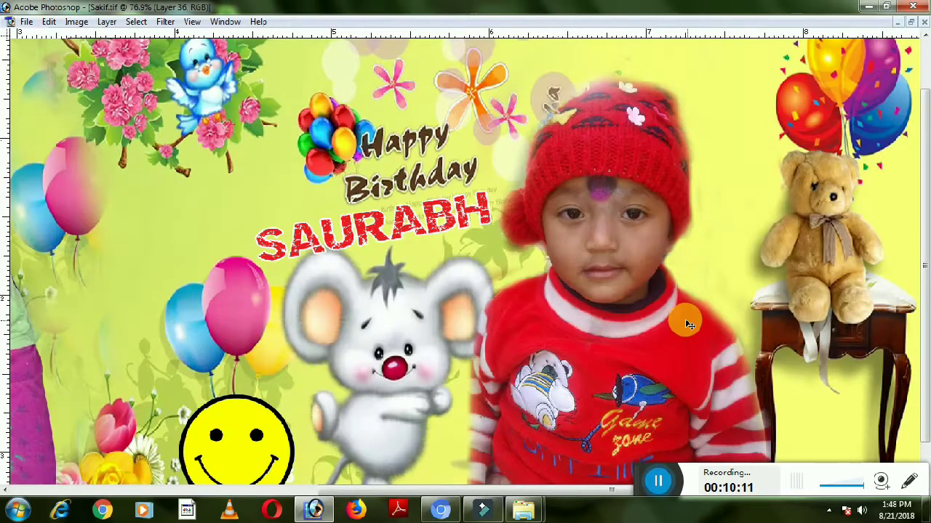
Step: Select Layer 36 and apply Levels with white input 214 and midtones 1.44
key(ctrl+l)
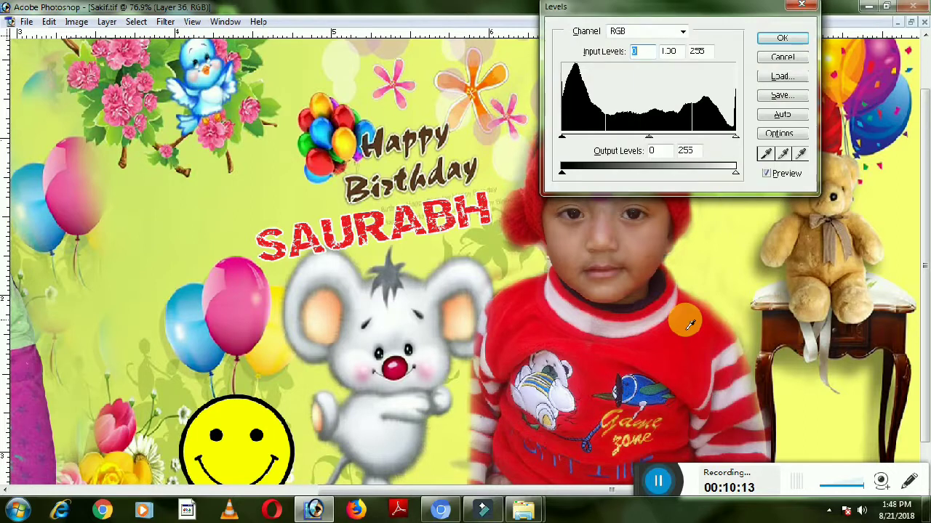
key(Return)
right_click(602, 169)
click(615, 177)
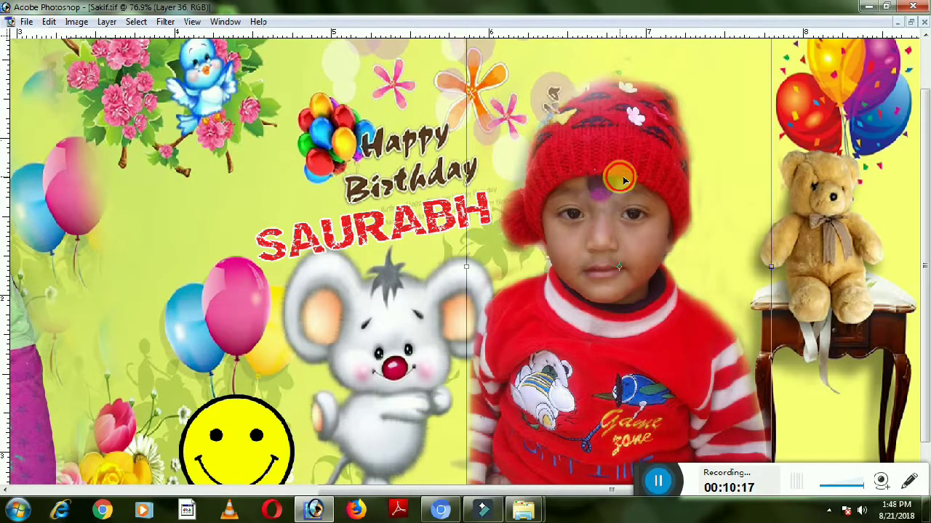
key(ctrl+shift+l)
key(ctrl+l)
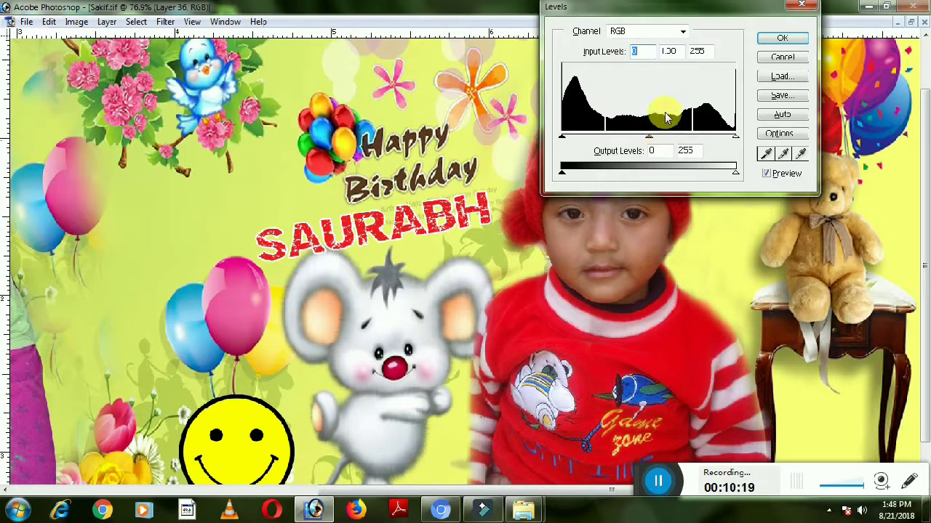
drag(618, 7, 776, 18)
drag(900, 149, 872, 149)
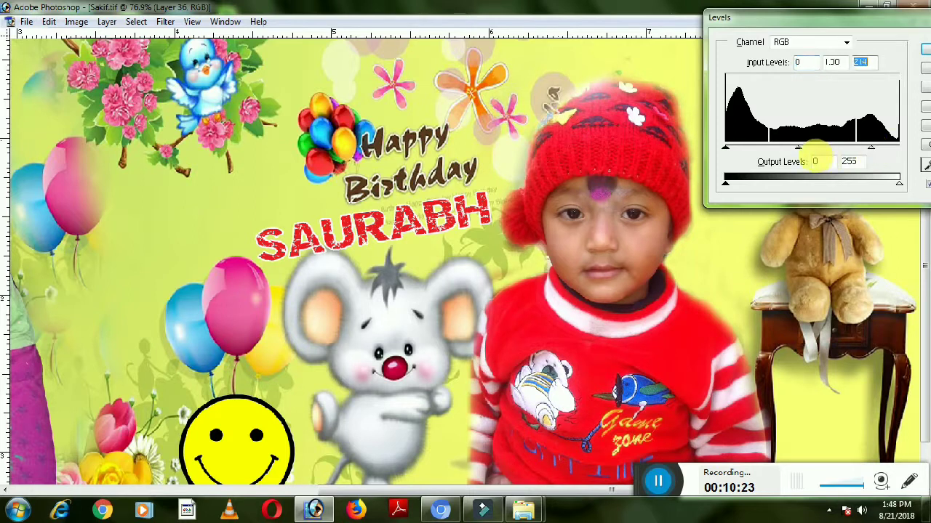
drag(799, 149, 780, 147)
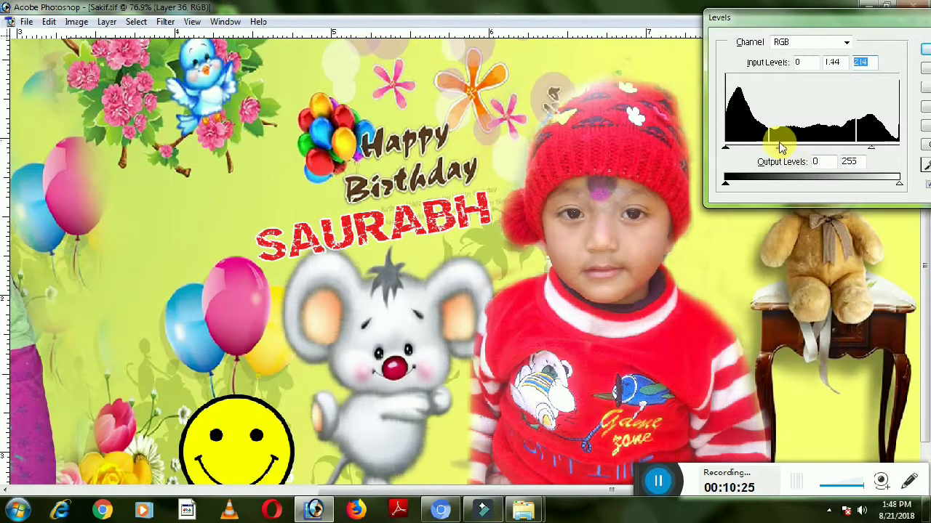
key(Return)
Step: Zoom out to the whole design and dismiss the video advert notification
key(ctrl+minus)
key(ctrl+minus)
key(ctrl+minus)
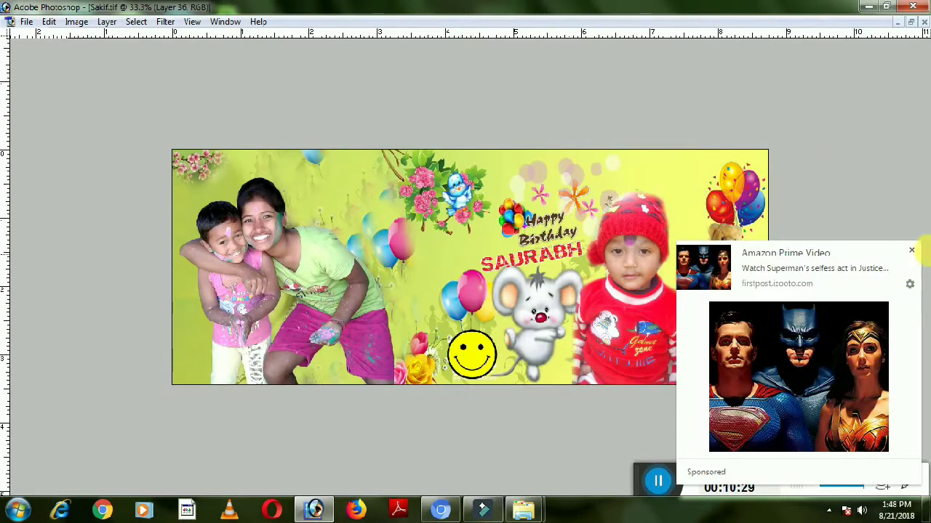
click(911, 250)
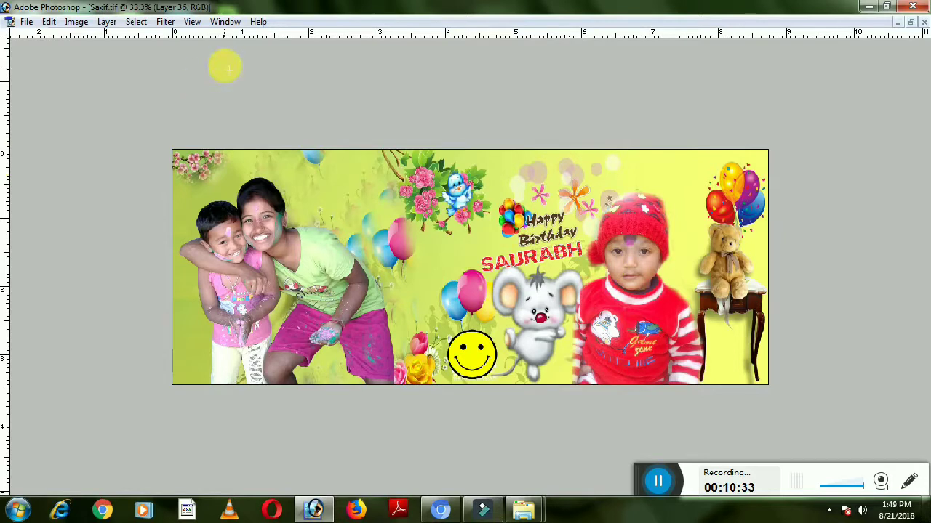
key(ctrl+n)
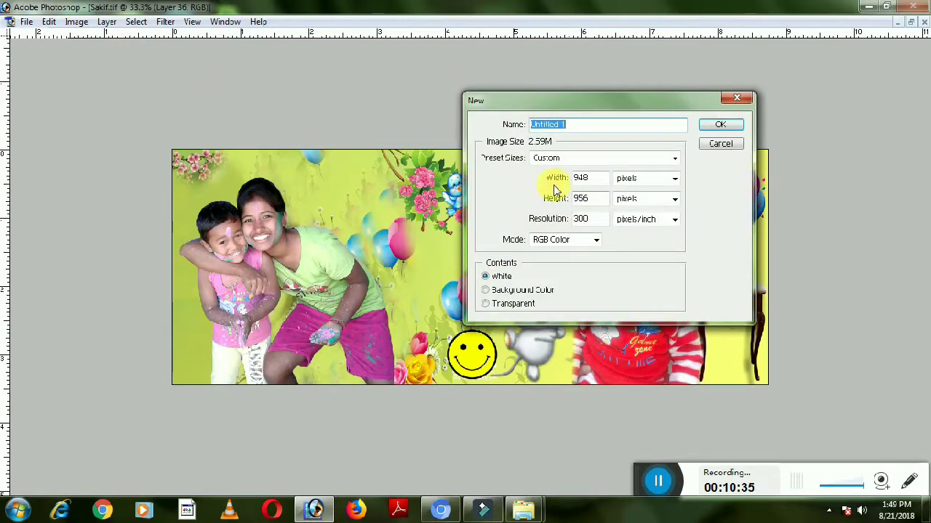
Step: Create Untitled-1 from the A4 preset, 210 × 297 mm at 300 pixels/inch, in CMYK Color
click(553, 160)
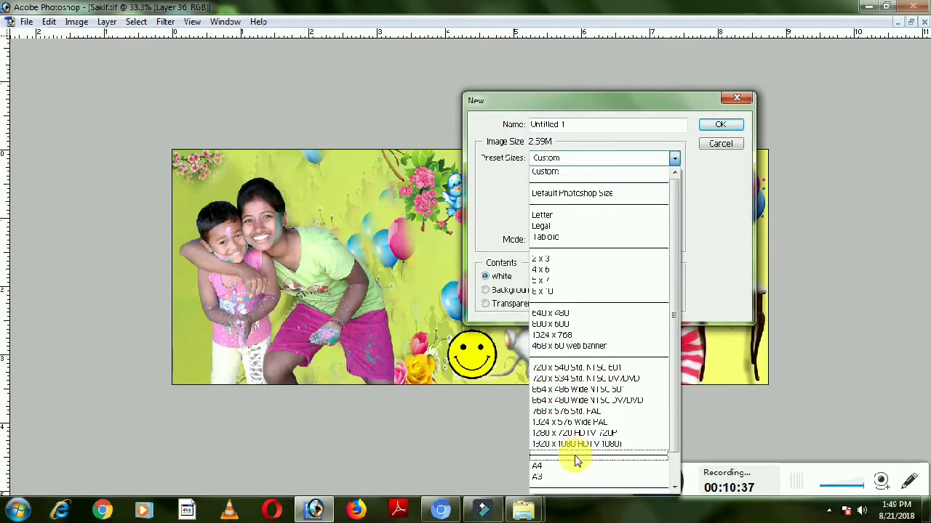
click(561, 467)
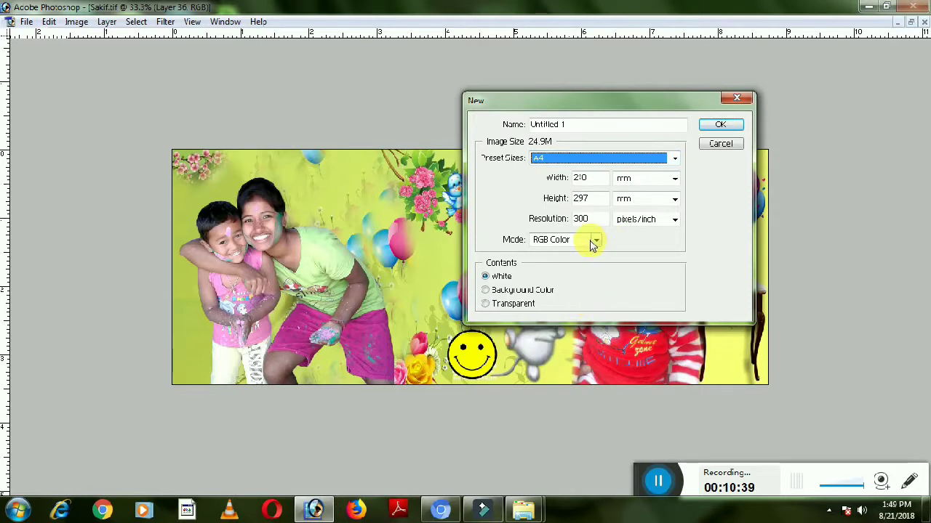
click(592, 241)
click(560, 287)
click(716, 125)
drag(208, 69, 700, 69)
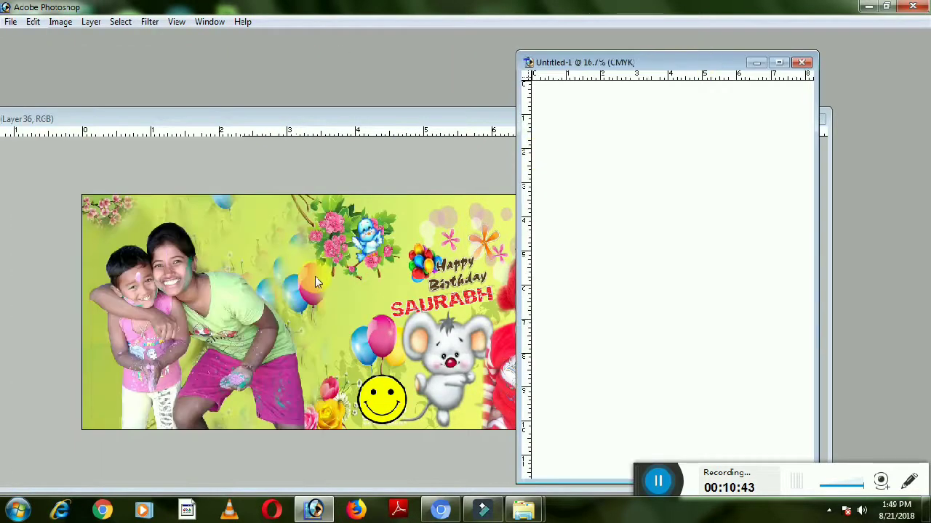
click(315, 279)
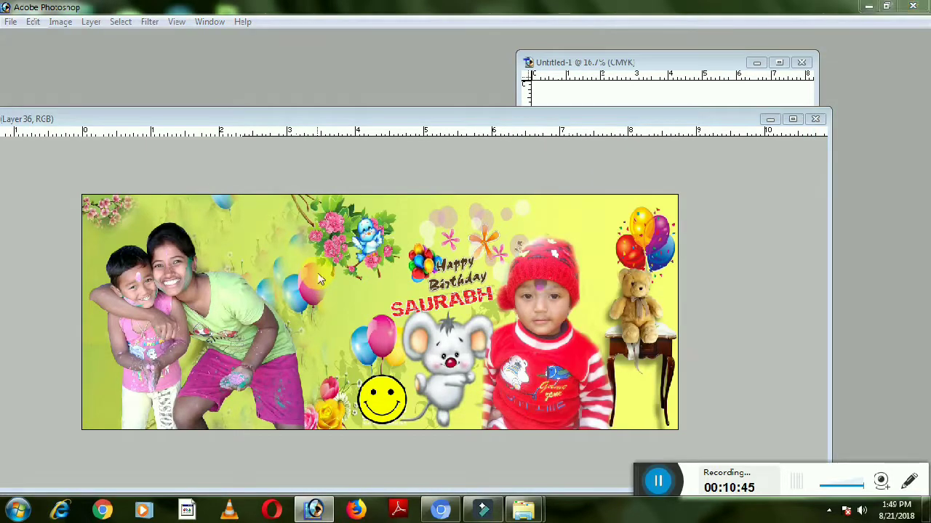
Step: Save the design as Saurabh.tif in the Mug Printing folder and hide its rulers
key(ctrl+shift+s)
text(Sa)
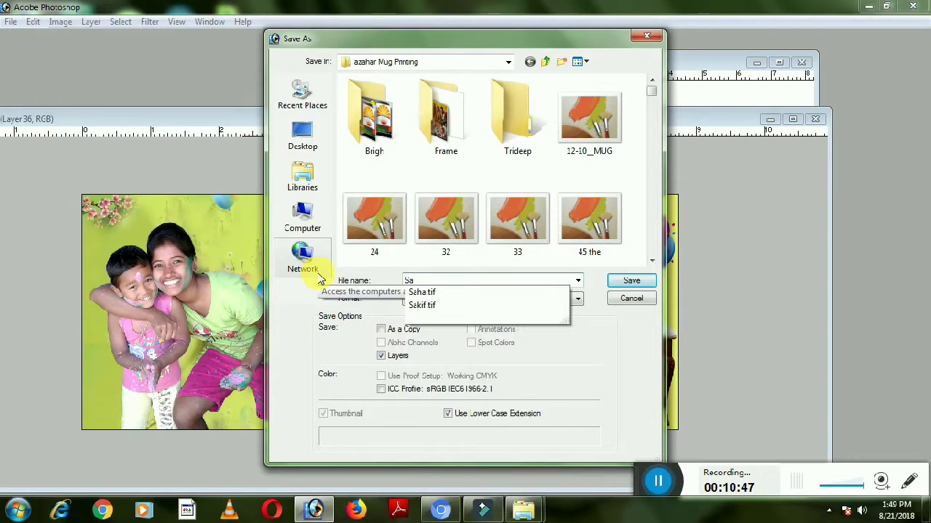
text(urab)
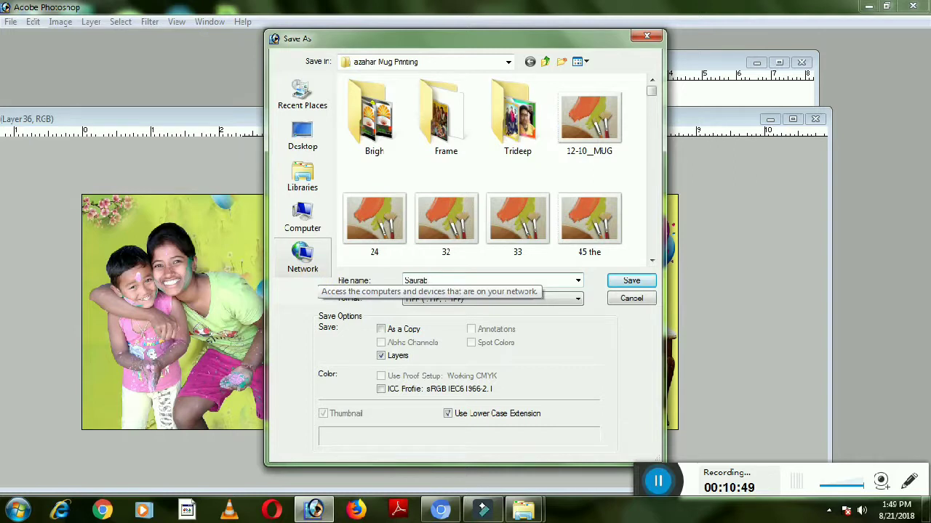
text(h)
key(Return)
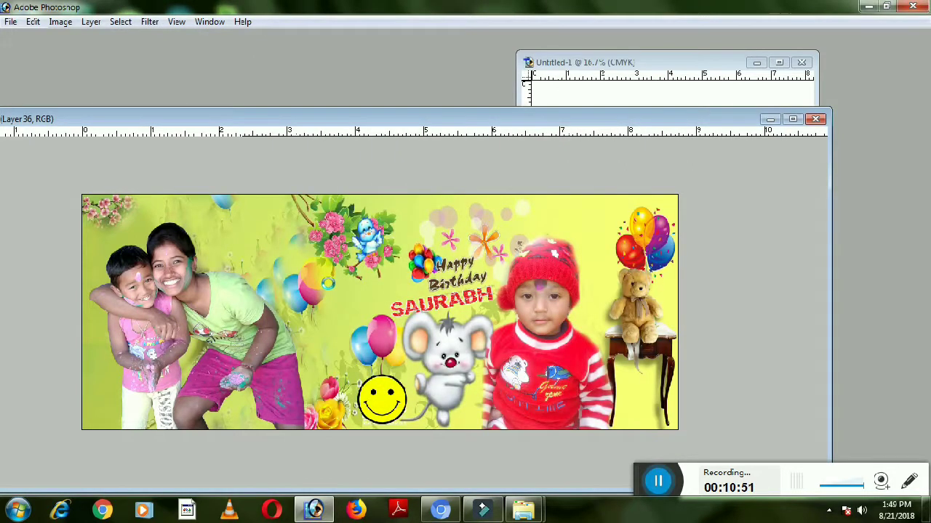
drag(328, 283, 335, 274)
key(ctrl+r)
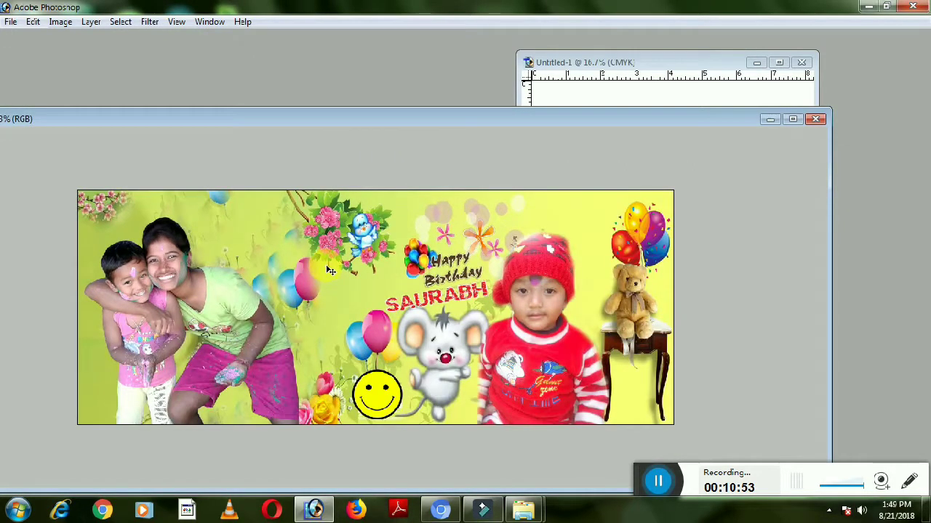
drag(385, 119, 249, 119)
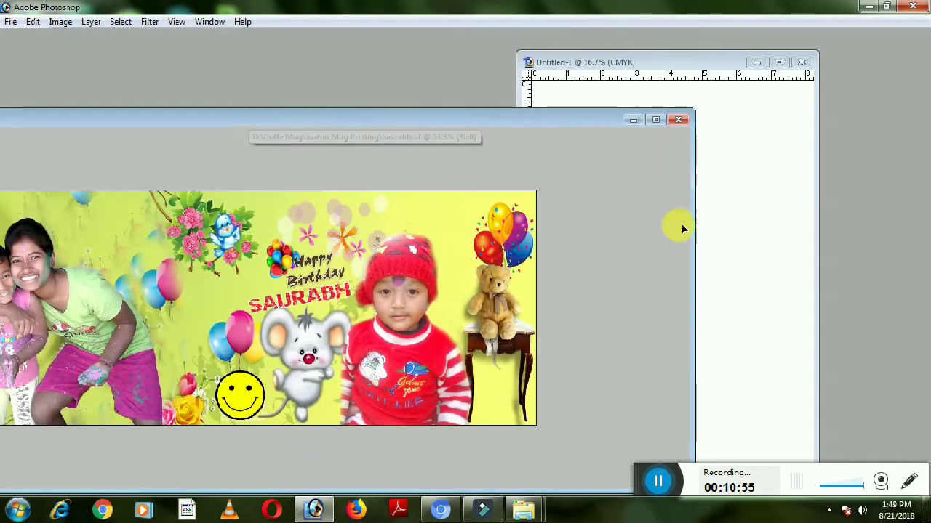
Step: Paste the birthday design into Untitled-1 as Layer 1 and enlarge the A4 page window
click(829, 511)
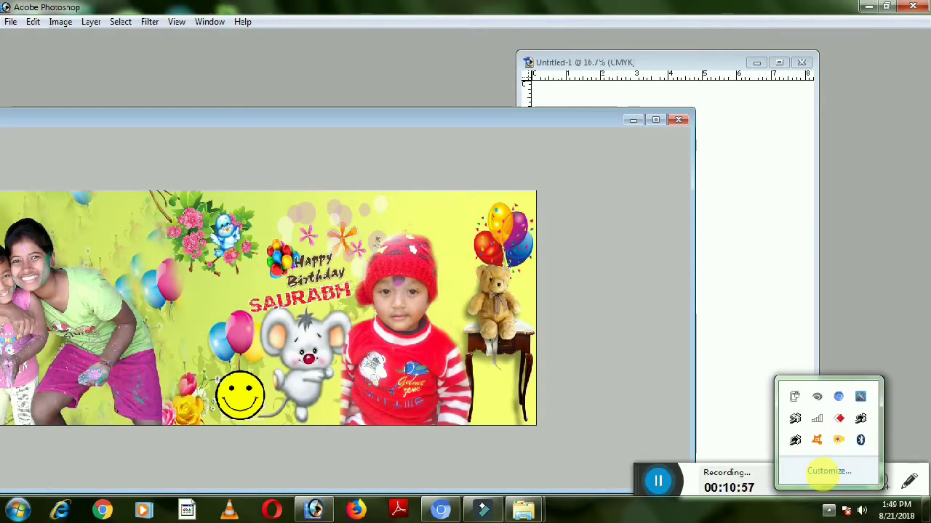
right_click(861, 441)
click(829, 369)
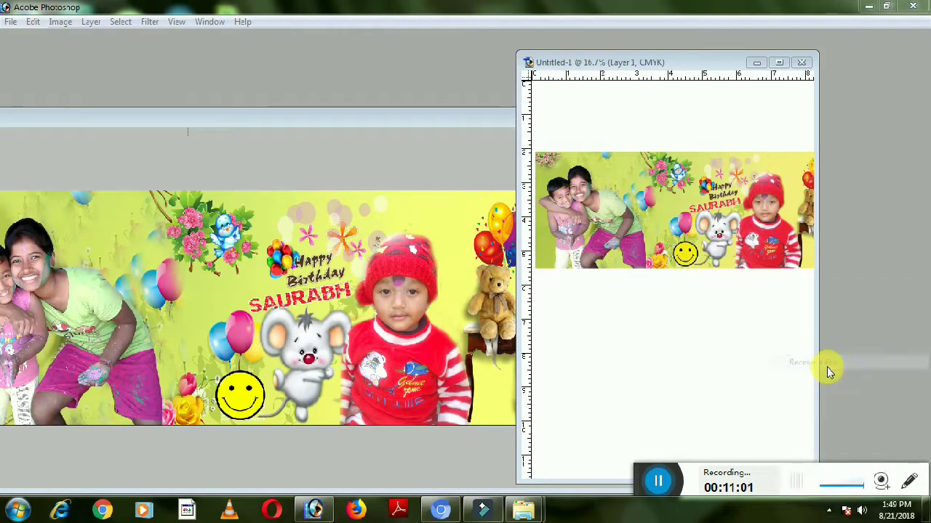
click(702, 104)
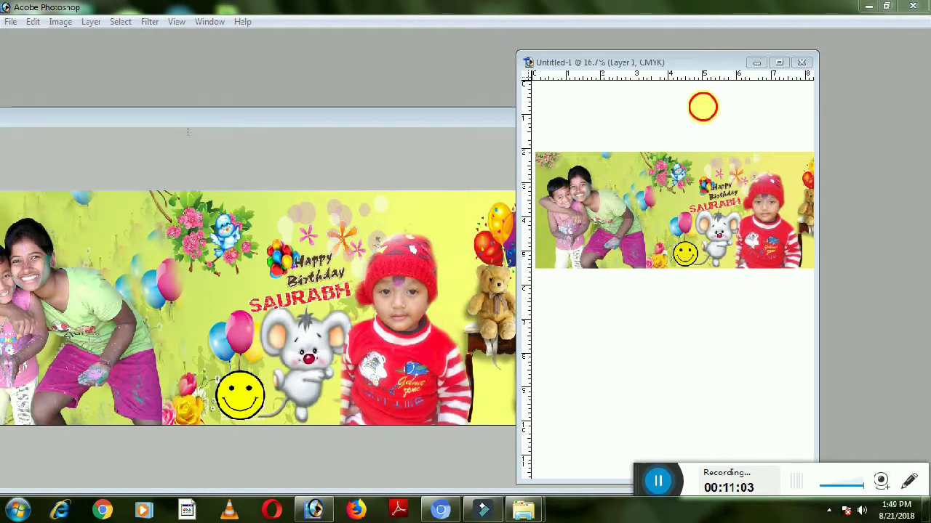
double_click(693, 63)
Step: Rotate the pasted design 90° into portrait and move it to the page's top-left
key(ctrl+t)
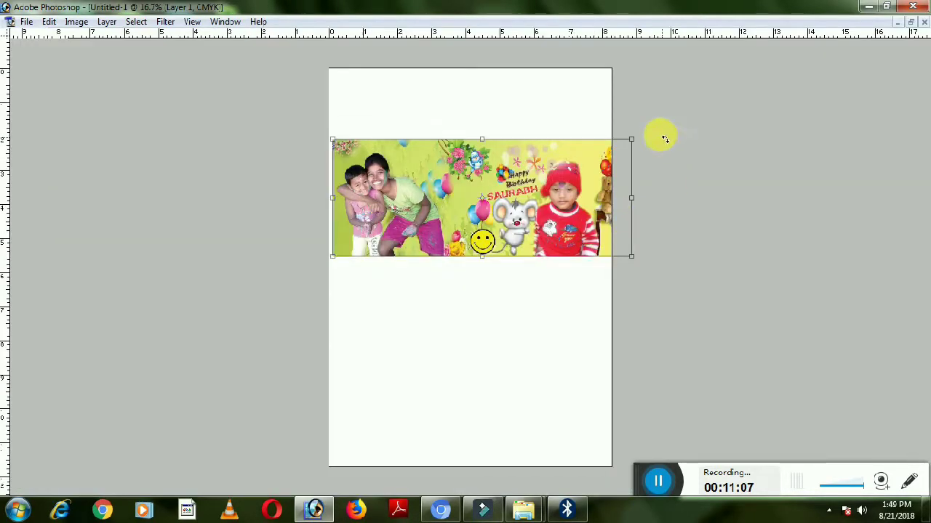
drag(665, 138, 577, 447)
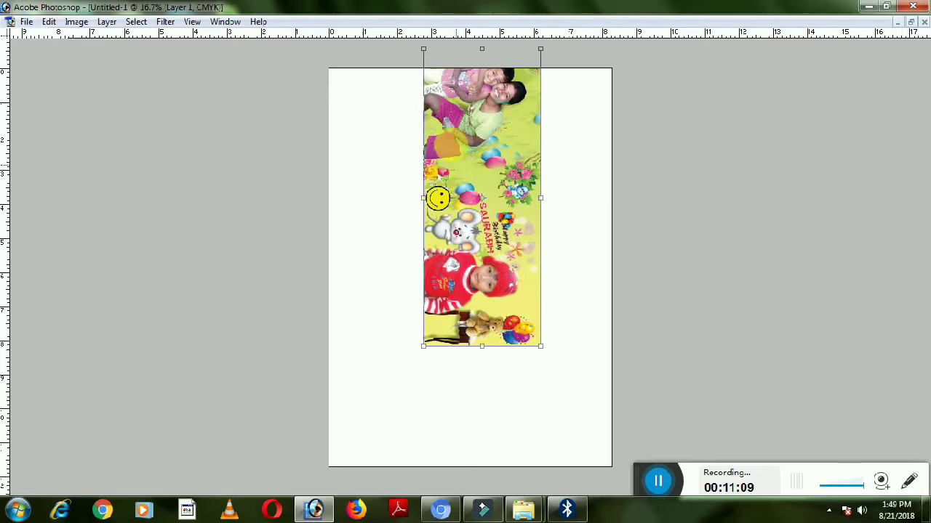
drag(494, 125, 408, 157)
Step: Flip the design horizontally, shrink it slightly from a corner, and apply the transform
key(ctrl+t)
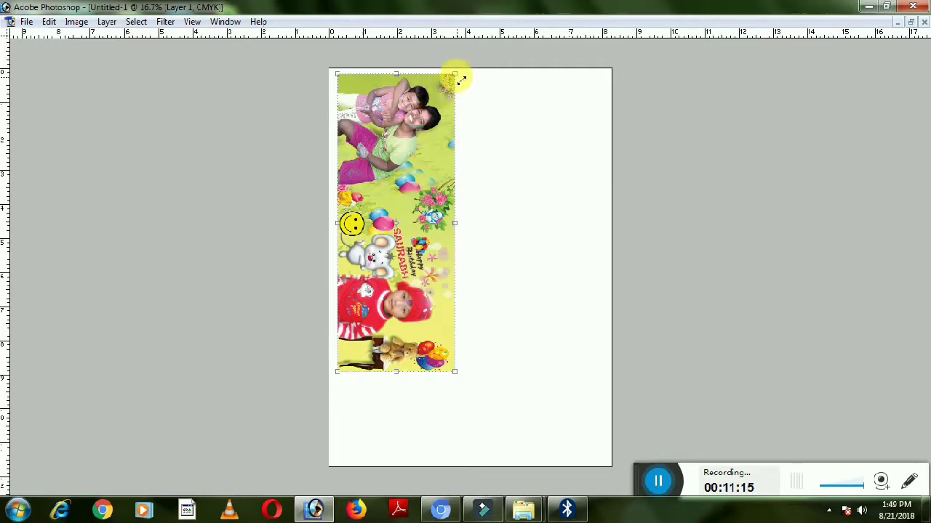
right_click(461, 78)
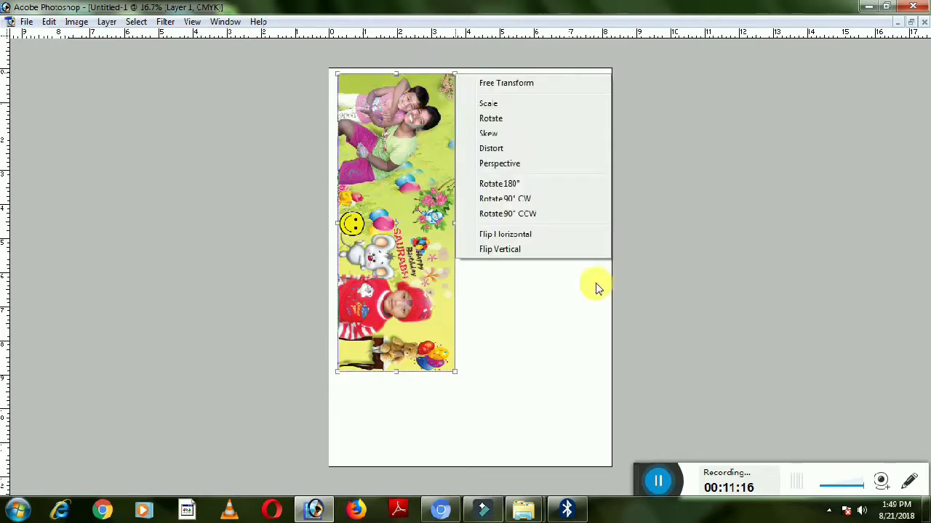
click(516, 235)
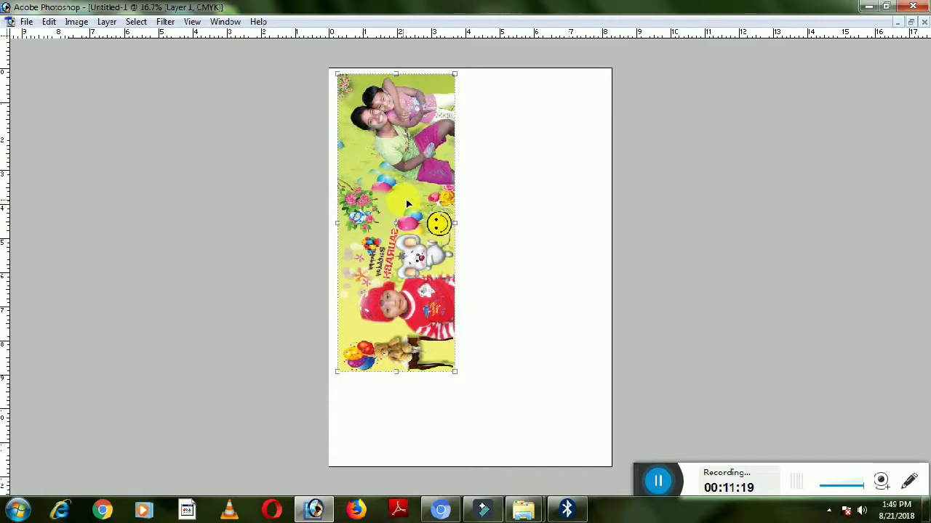
click(515, 267)
alt+click(376, 281)
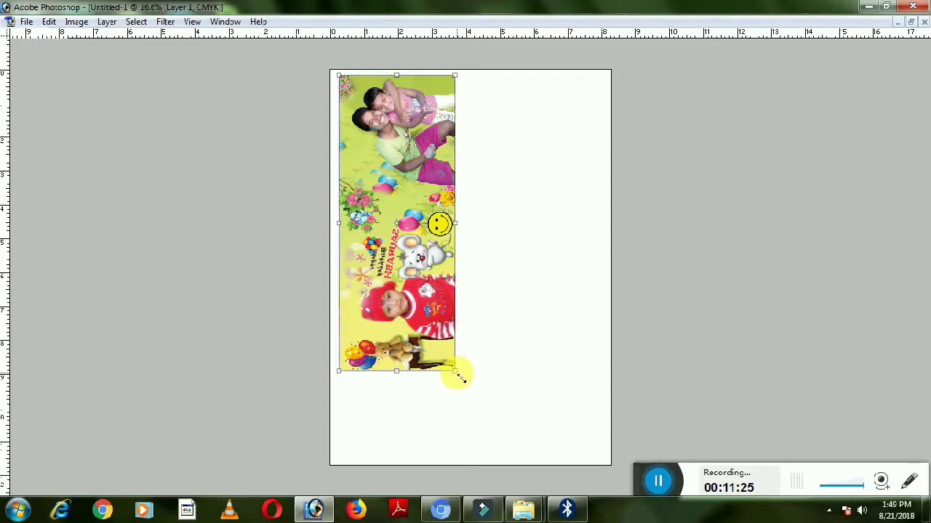
drag(458, 374, 439, 372)
key(Return)
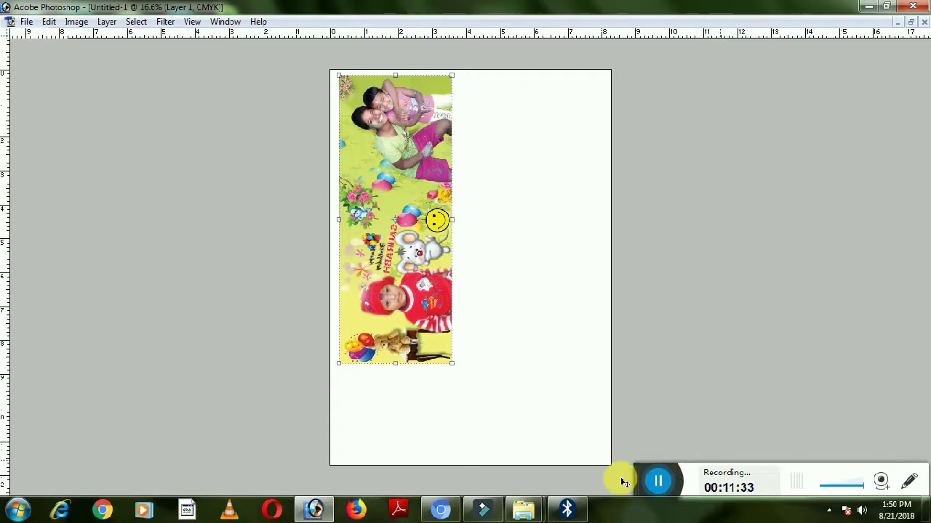
click(656, 480)
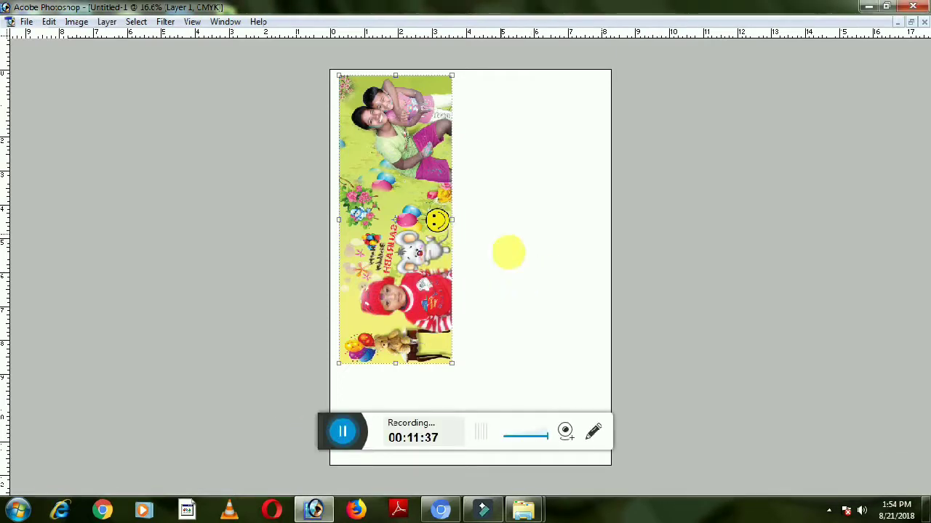
key(ctrl+p)
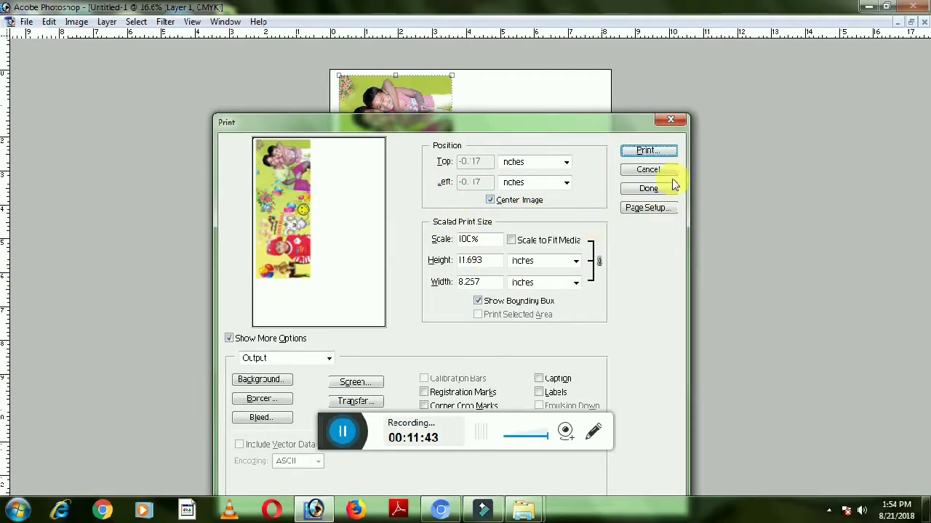
Step: Continue to print, proceed past the clipping warning, and choose the EPSON L130 Series printer
click(650, 151)
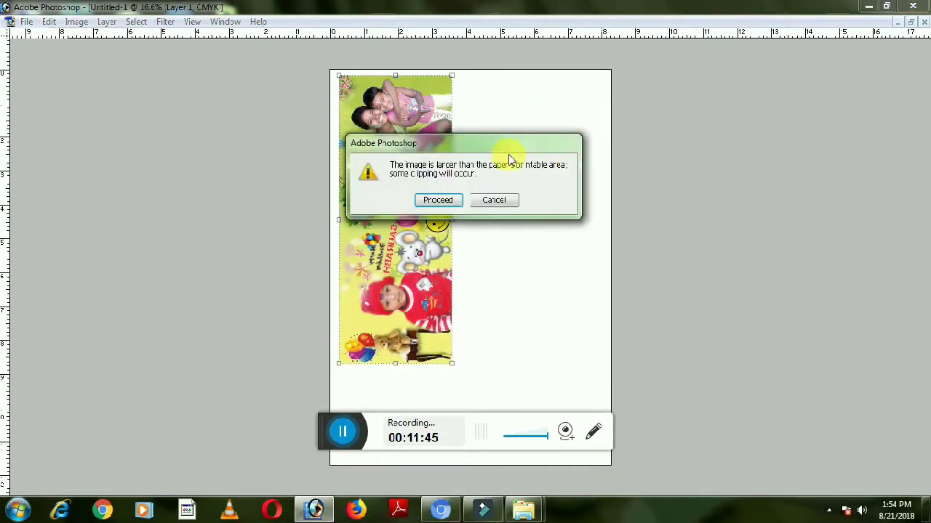
click(433, 199)
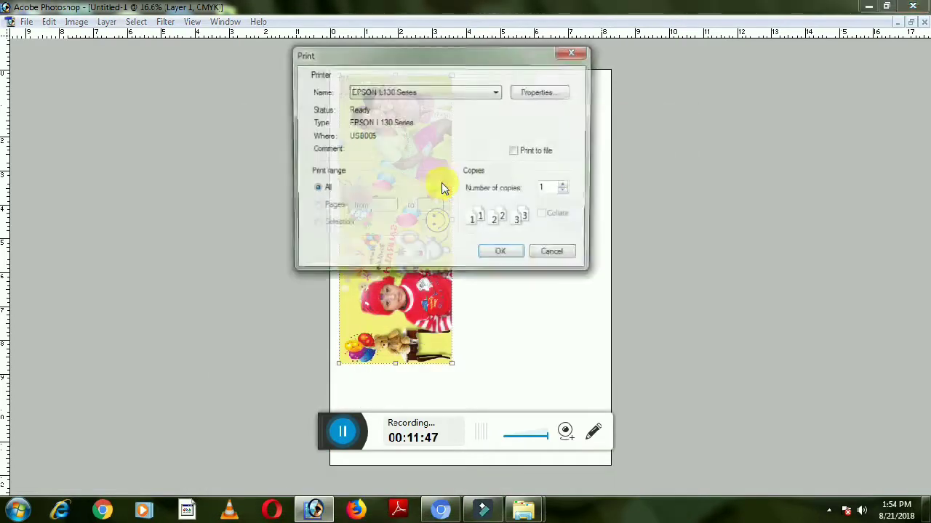
drag(330, 447, 583, 471)
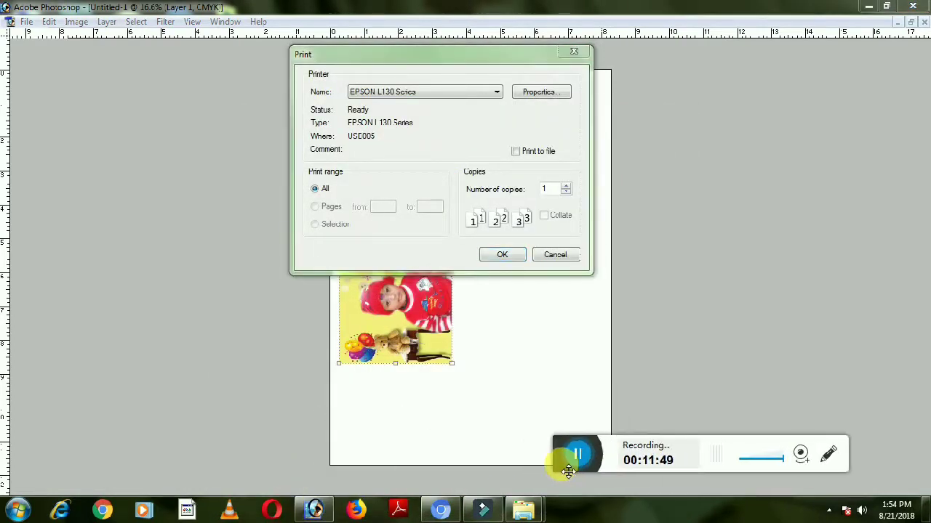
click(473, 92)
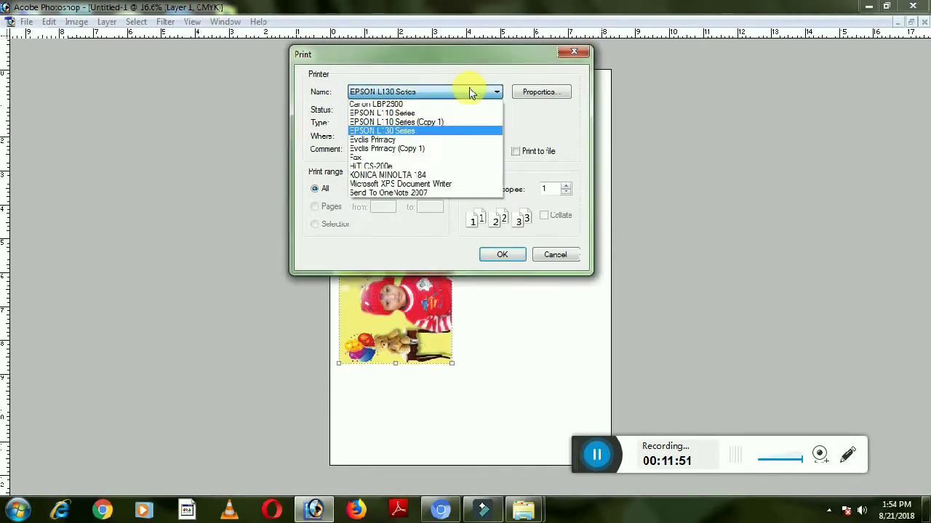
click(404, 131)
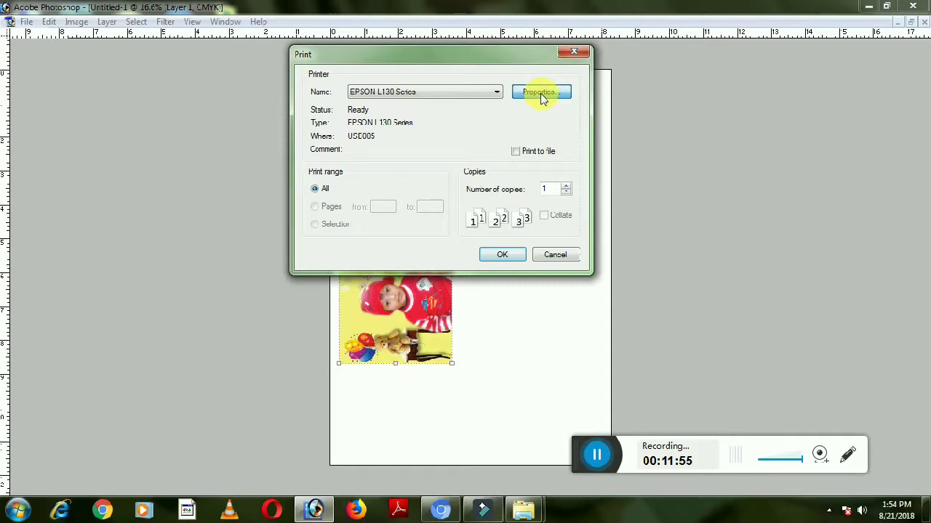
Step: Confirm the EPSON L130 properties at A4 plain paper, High quality colour, then print the page
click(541, 98)
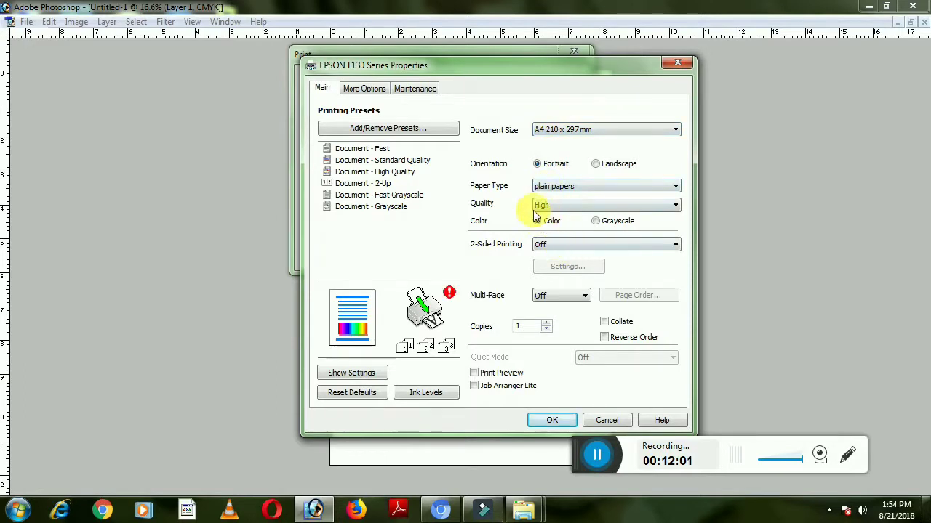
click(552, 420)
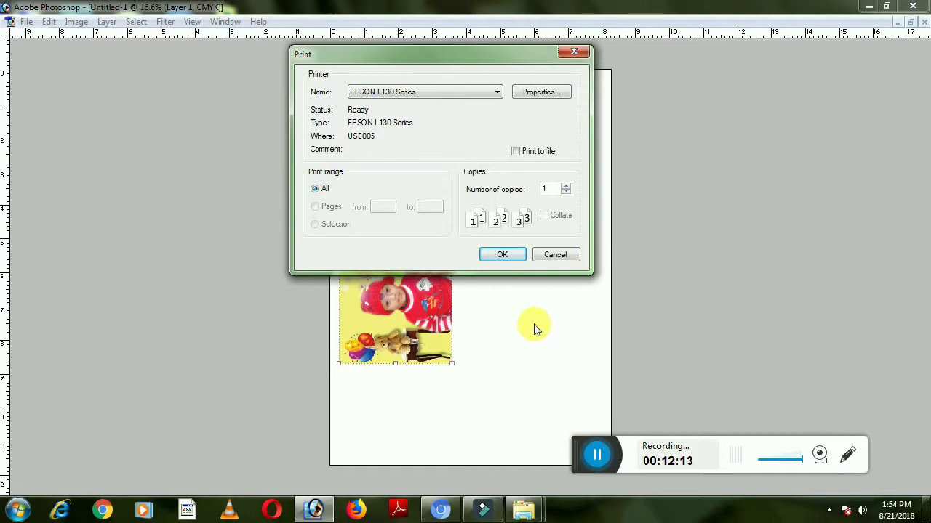
click(502, 257)
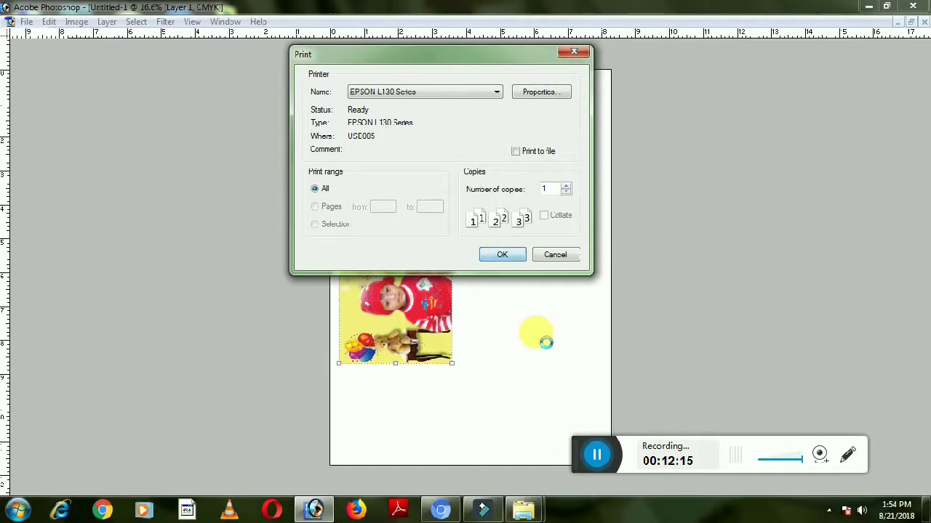